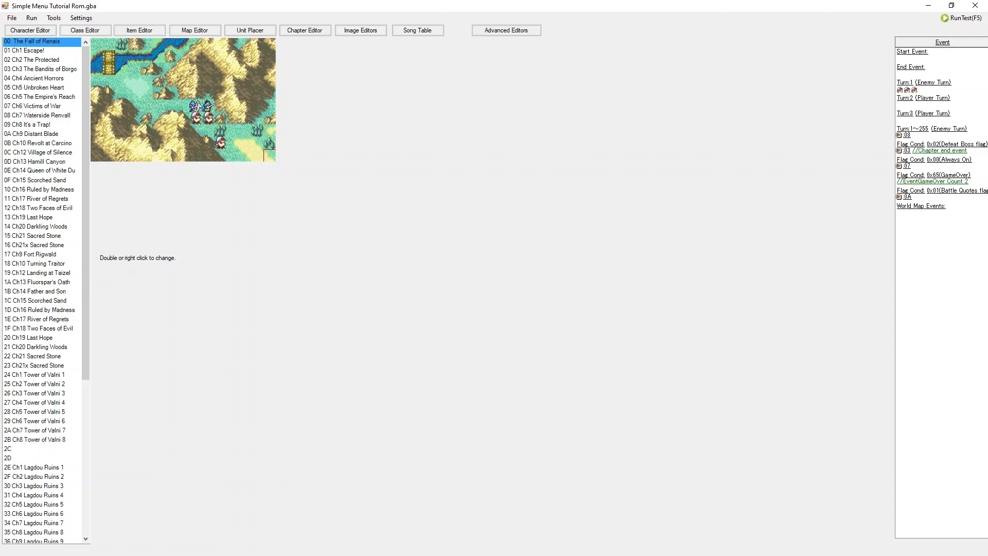
Step: Open the Advanced Editors window and launch the World Map Image editor
{"action": "left_click", "coordinate": [507, 31]}
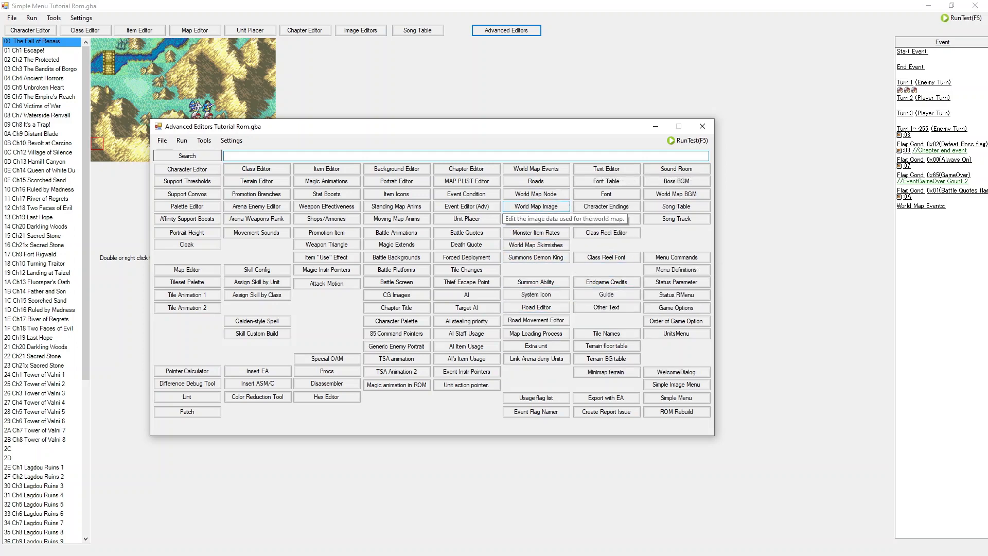
{"action": "left_click", "coordinate": [536, 206]}
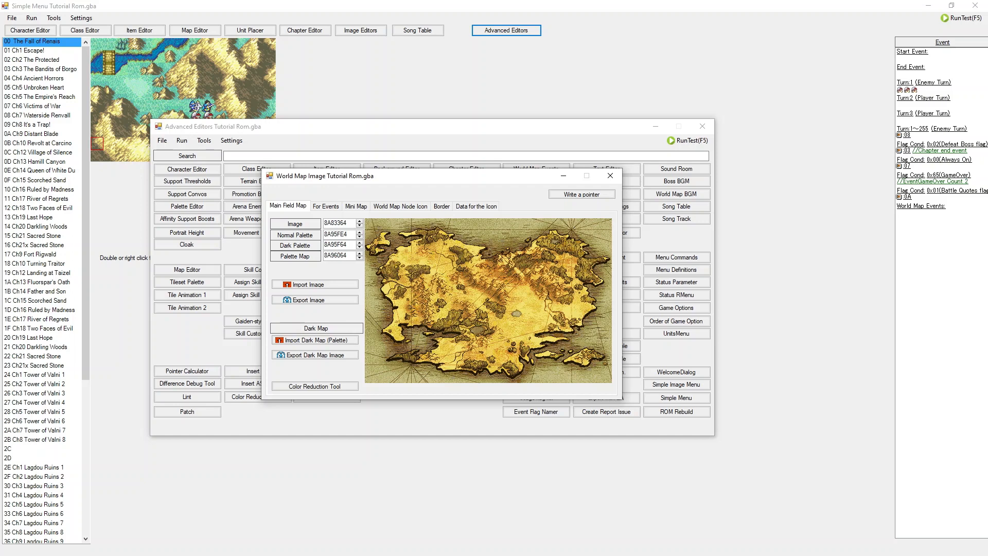
Step: Browse the World Map Image editor's tabs: For Events, Mini Map, World Map Node Icon, Border and Data for the Icon
{"action": "mouse_move", "coordinate": [487, 176]}
{"action": "left_mouse_down"}
{"action": "mouse_move", "coordinate": [476, 179]}
{"action": "mouse_move", "coordinate": [484, 170]}
{"action": "left_mouse_up"}
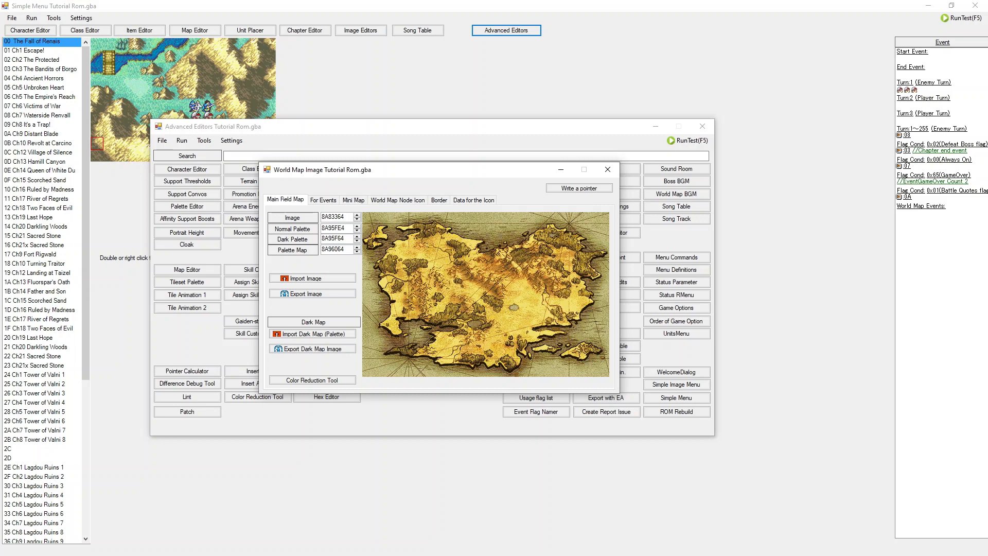
{"action": "left_click", "coordinate": [323, 200]}
{"action": "left_click", "coordinate": [354, 200]}
{"action": "left_click", "coordinate": [398, 200]}
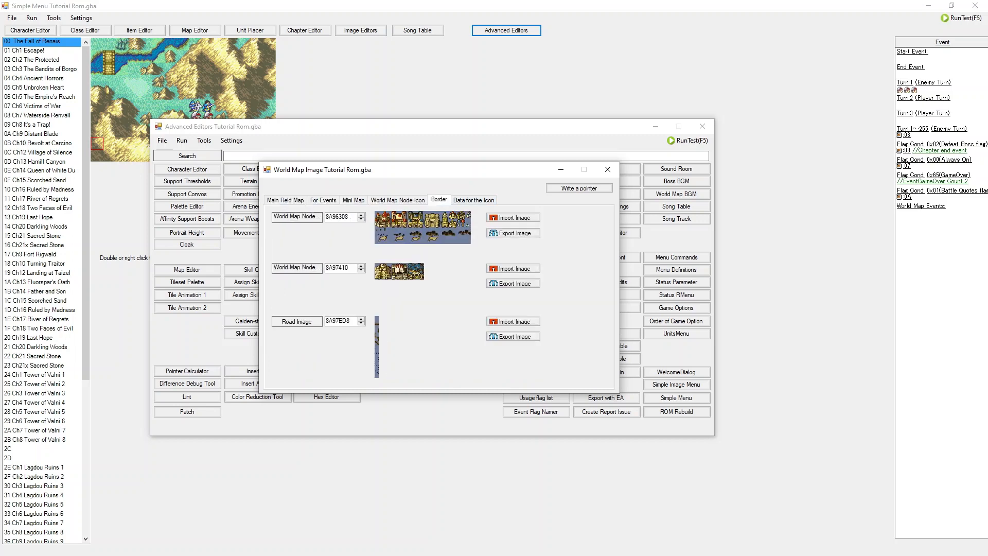
{"action": "left_click", "coordinate": [439, 200]}
{"action": "left_click", "coordinate": [473, 201]}
{"action": "left_click", "coordinate": [323, 200]}
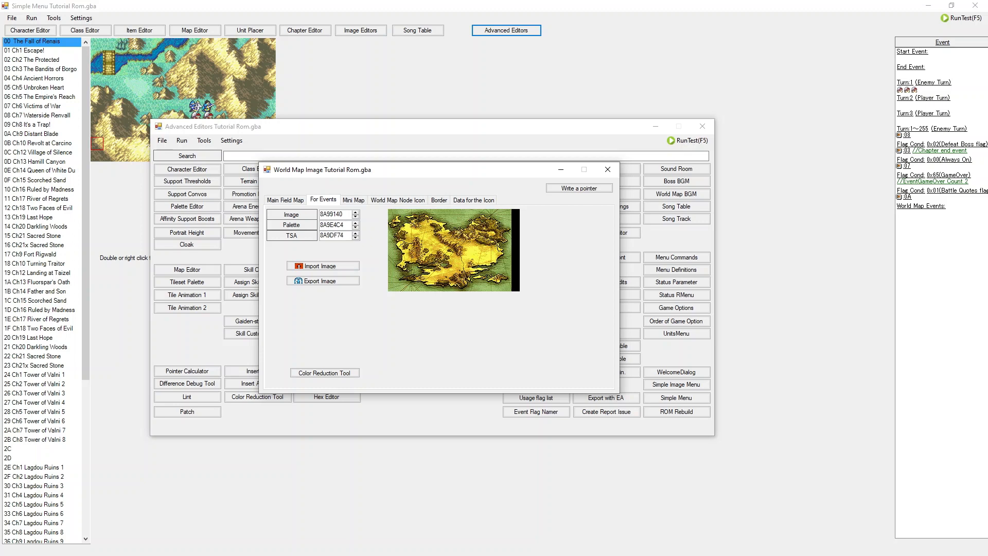
{"action": "left_click", "coordinate": [354, 200]}
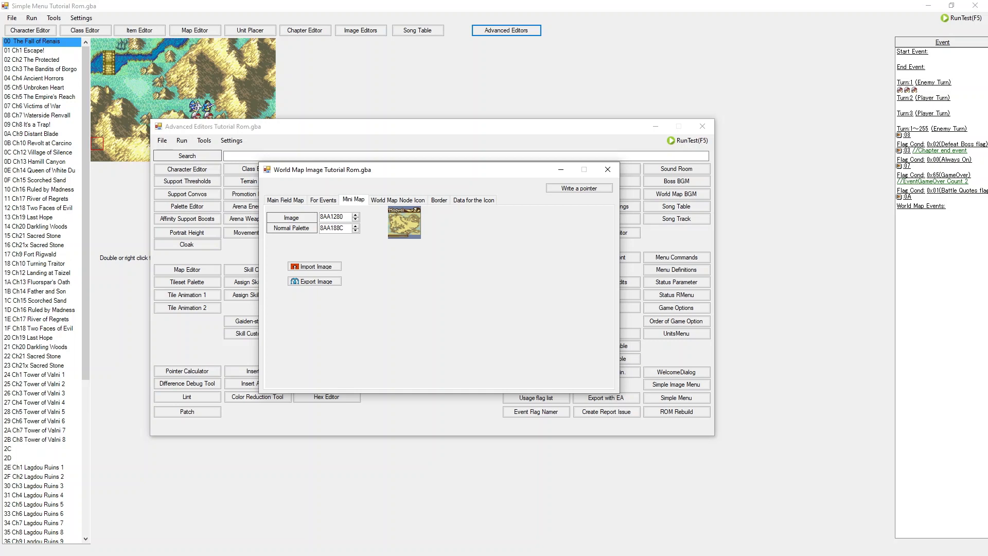
{"action": "left_click", "coordinate": [398, 201]}
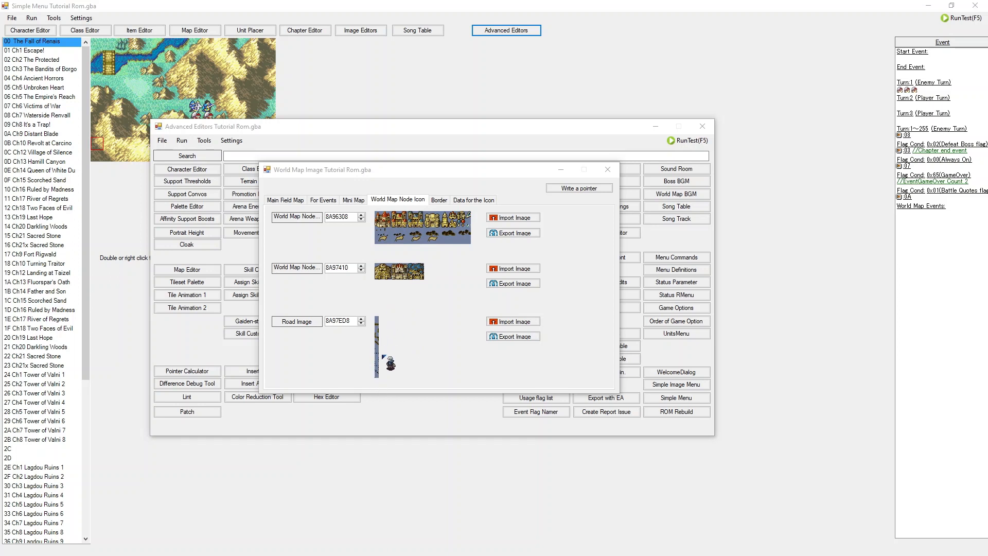
{"action": "left_click", "coordinate": [441, 199]}
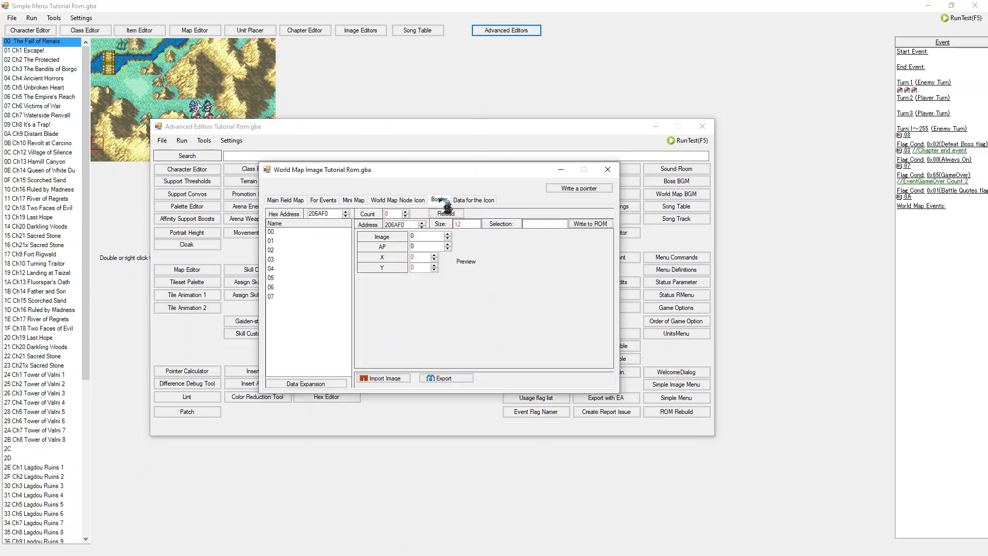
Step: Examine several border entries in the Border tab's list and their previews
{"action": "left_click_drag", "start_coordinate": [313, 233], "coordinate": [296, 302]}
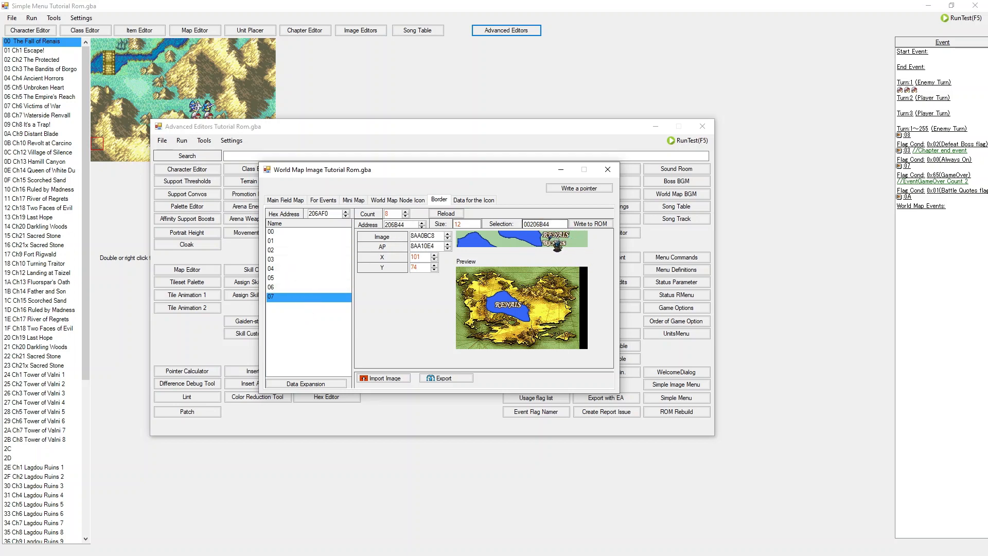
{"action": "left_click", "coordinate": [313, 287]}
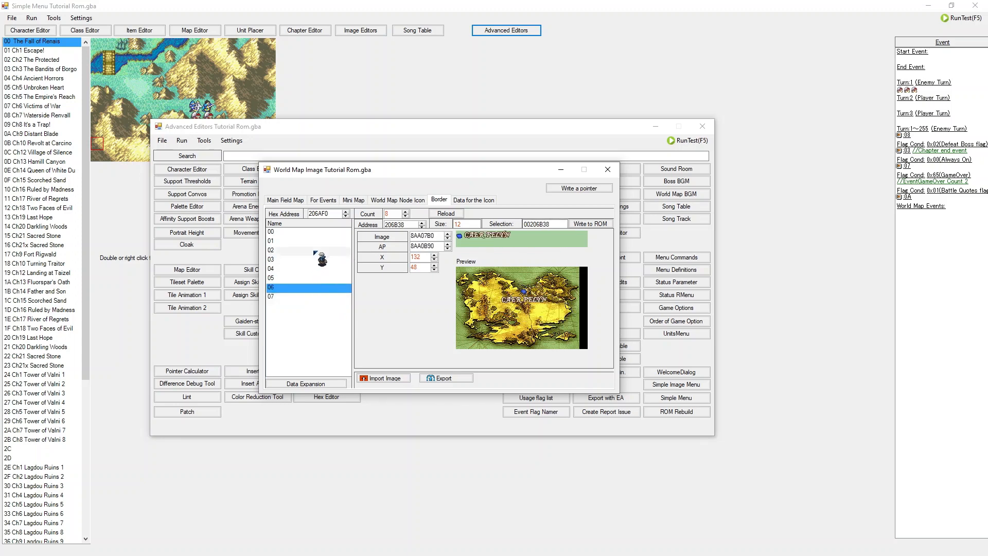
{"action": "left_click", "coordinate": [312, 251]}
{"action": "left_click", "coordinate": [311, 242]}
{"action": "left_click", "coordinate": [308, 269]}
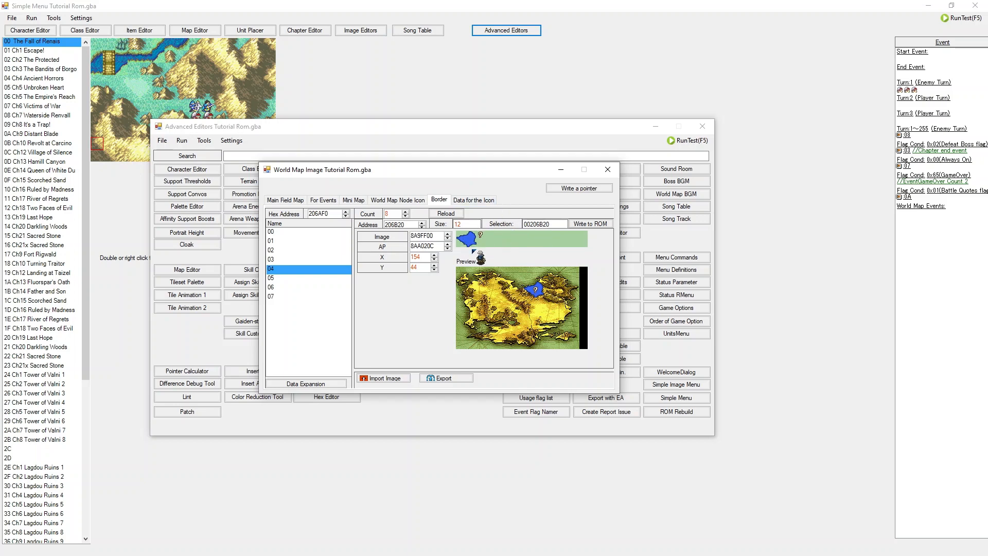
Step: Examine the icon entries listed in the Data for the Icon tab
{"action": "left_click", "coordinate": [474, 199]}
{"action": "left_click", "coordinate": [301, 241]}
{"action": "left_click", "coordinate": [300, 259]}
{"action": "left_click", "coordinate": [302, 278]}
{"action": "left_click", "coordinate": [303, 305]}
{"action": "scroll", "coordinate": [303, 306], "scroll_direction": "down", "scroll_amount": 1}
{"action": "left_click", "coordinate": [297, 324]}
{"action": "left_click", "coordinate": [292, 345]}
{"action": "left_click", "coordinate": [301, 298]}
{"action": "left_click", "coordinate": [304, 268]}
{"action": "left_click", "coordinate": [305, 242]}
{"action": "scroll", "coordinate": [306, 244], "scroll_direction": "up", "scroll_amount": 1}
{"action": "left_click", "coordinate": [307, 240]}
{"action": "left_click", "coordinate": [307, 233]}
{"action": "left_click", "coordinate": [302, 260]}
{"action": "left_click", "coordinate": [304, 296]}
{"action": "left_click", "coordinate": [308, 312]}
{"action": "left_click", "coordinate": [314, 267]}
{"action": "left_click", "coordinate": [320, 232]}
{"action": "left_click", "coordinate": [311, 276]}
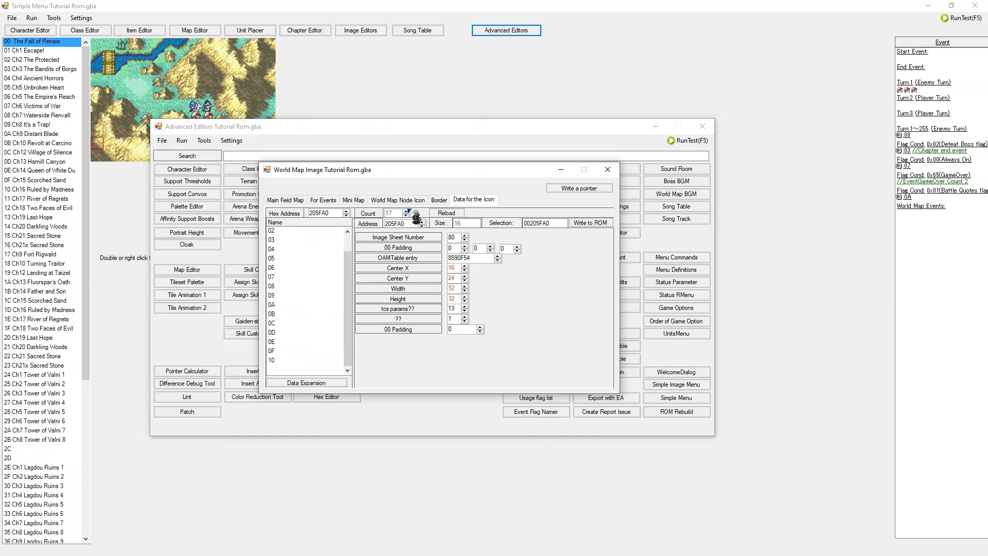
Step: Revisit the node icon, icon data and Main Field Map tabs, then close the World Map Image editor
{"action": "left_click", "coordinate": [403, 200]}
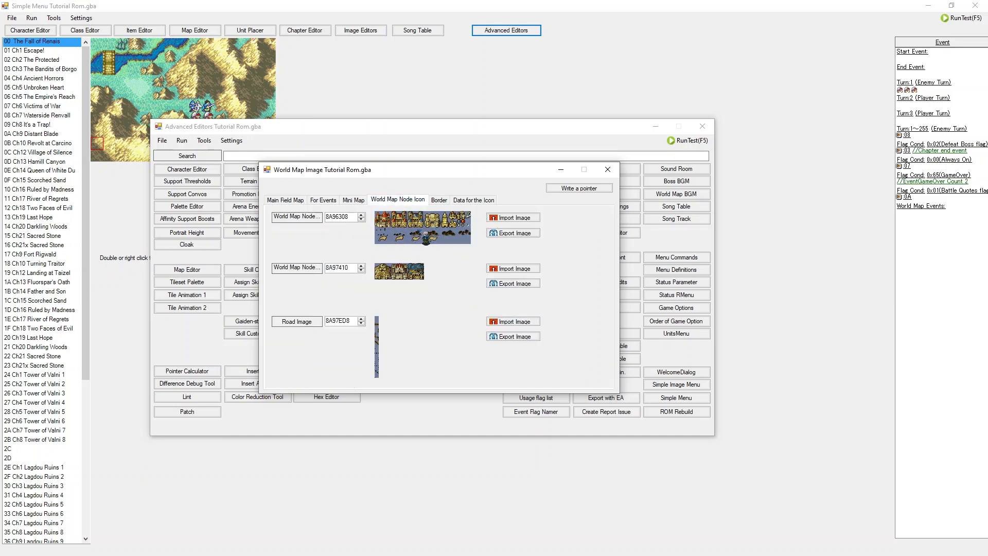
{"action": "left_click", "coordinate": [470, 200]}
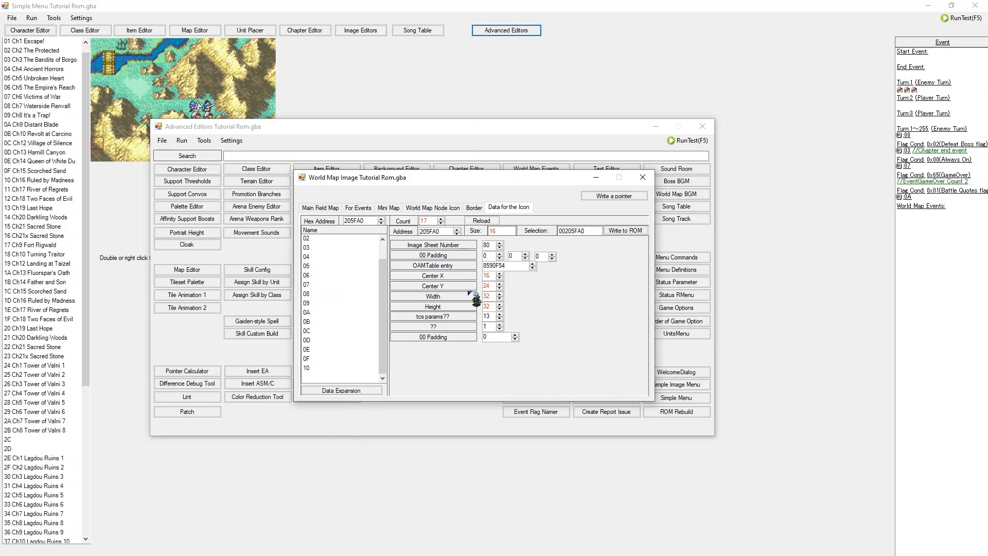
{"action": "left_click", "coordinate": [338, 207]}
{"action": "left_click", "coordinate": [366, 209]}
{"action": "left_click", "coordinate": [401, 208]}
{"action": "left_click", "coordinate": [356, 209]}
{"action": "left_click", "coordinate": [337, 208]}
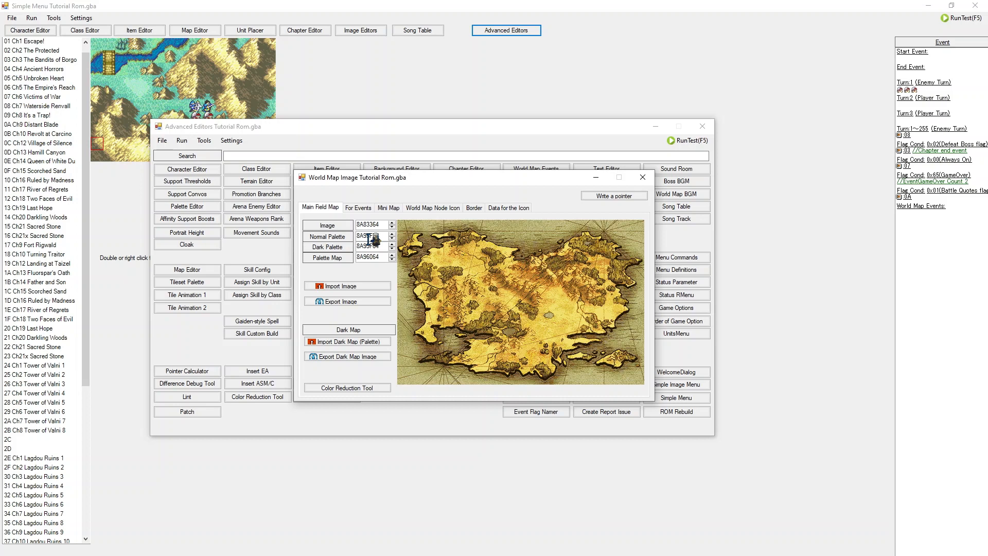
{"action": "left_click", "coordinate": [643, 177]}
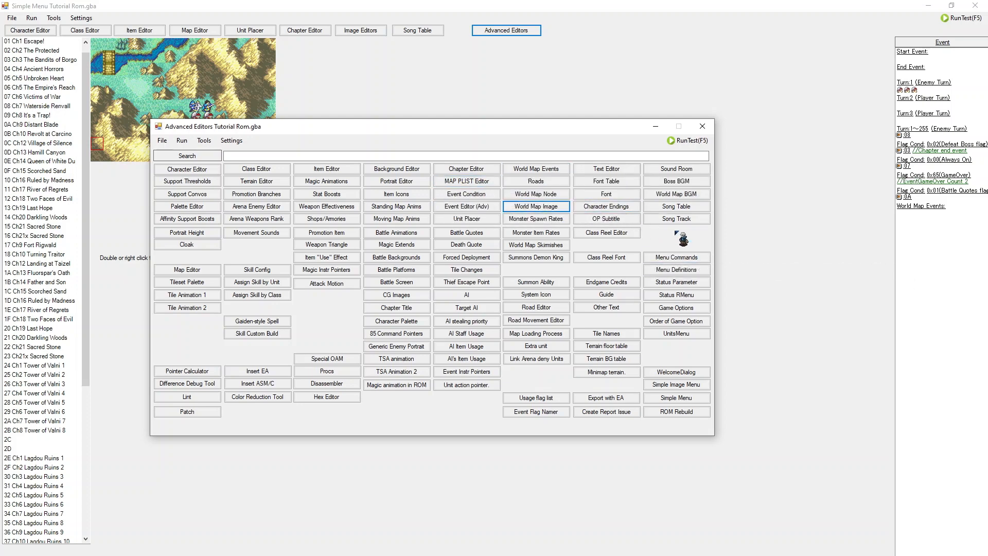
Step: Open the World Map Node editor and try nudging Border Mulan's Coordinate X and Coordinate Y values
{"action": "left_click", "coordinate": [540, 194]}
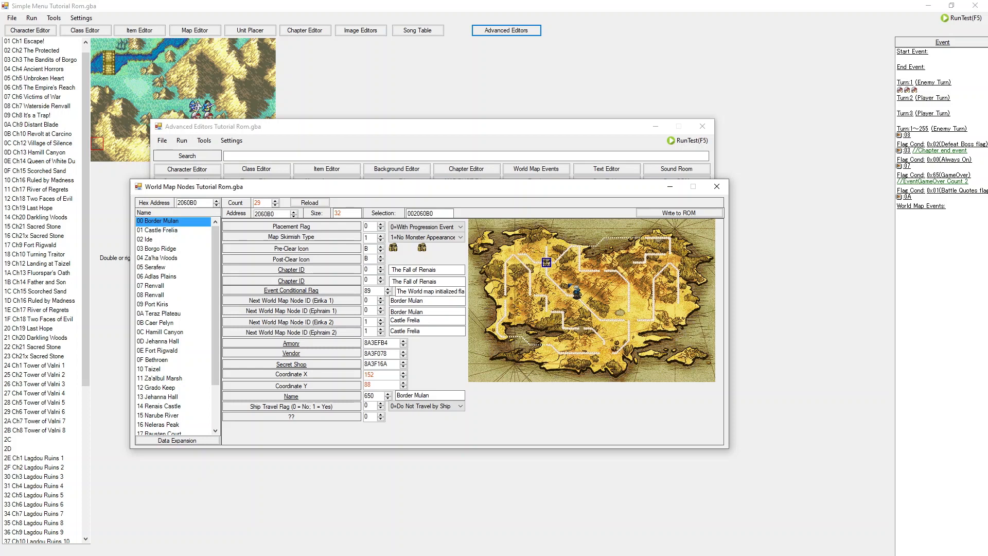
{"action": "left_click", "coordinate": [403, 372]}
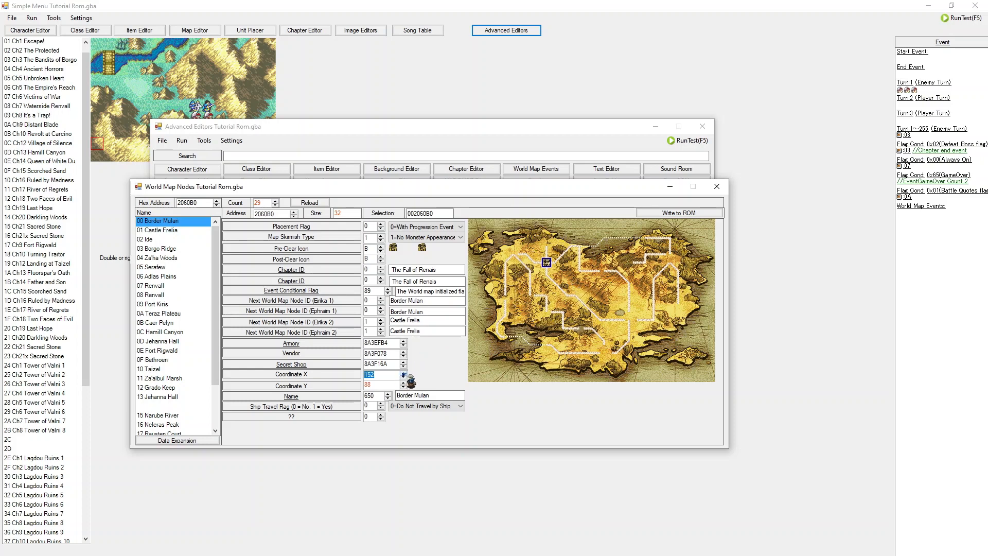
{"action": "left_click_drag", "start_coordinate": [403, 375], "coordinate": [404, 374]}
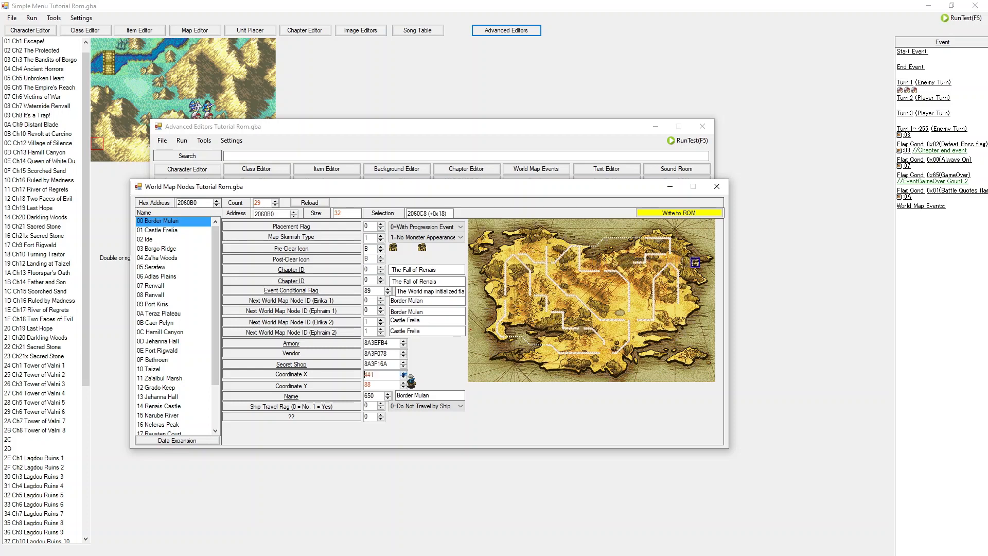
{"action": "left_click", "coordinate": [404, 384]}
{"action": "left_click_drag", "start_coordinate": [404, 383], "coordinate": [404, 384]}
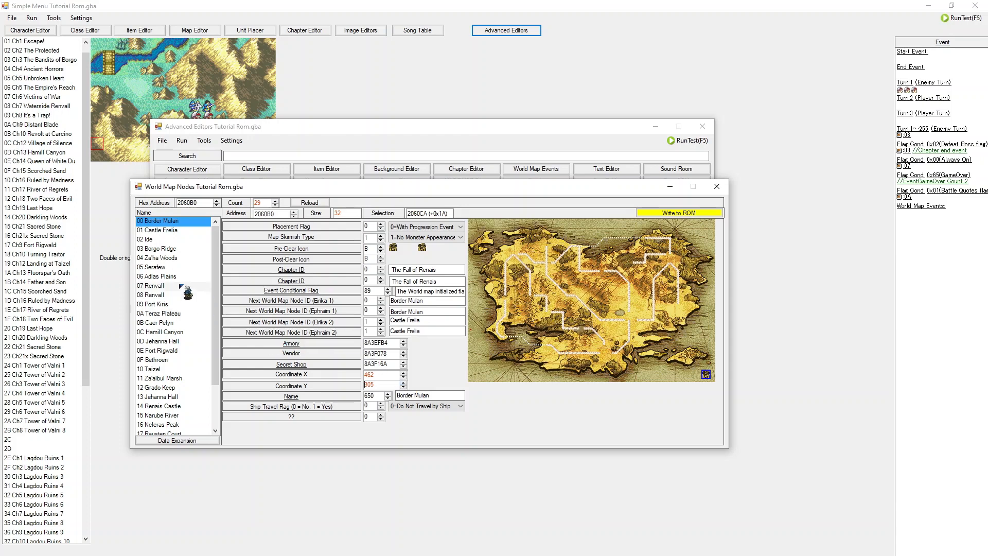
Step: Compare the Castle Frelia and Border Mulan nodes and scroll through the node list
{"action": "left_click", "coordinate": [172, 230]}
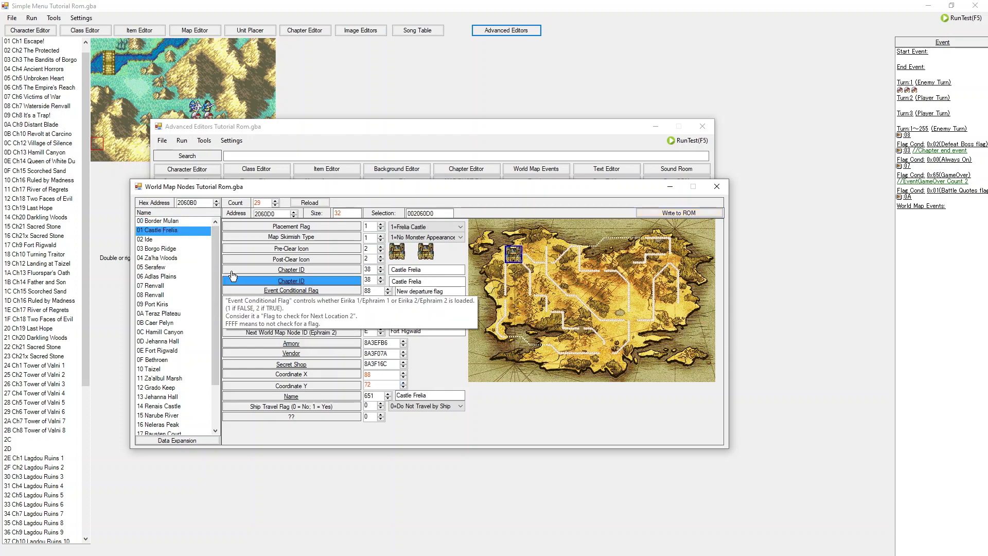
{"action": "left_click", "coordinate": [190, 221]}
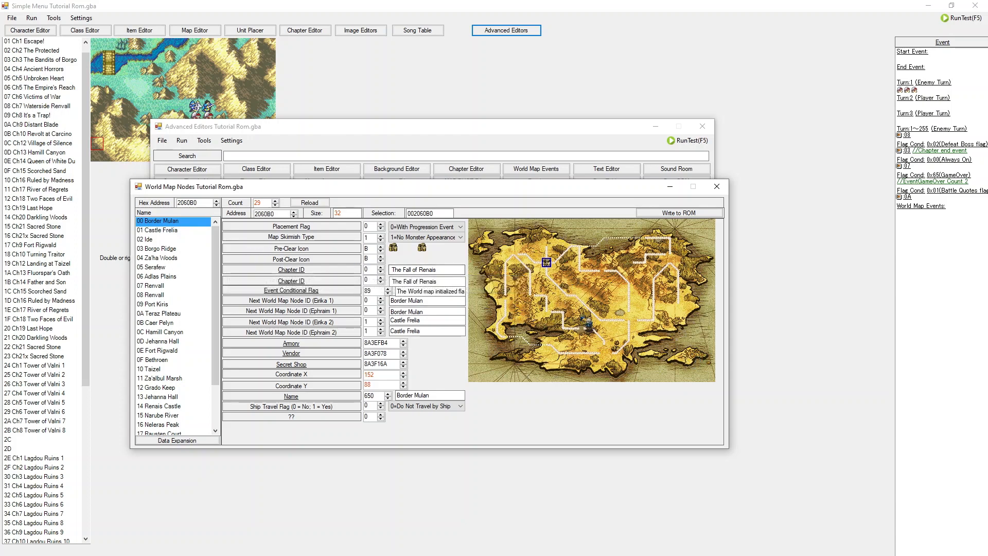
{"action": "scroll", "coordinate": [195, 342], "scroll_direction": "down", "scroll_amount": 3}
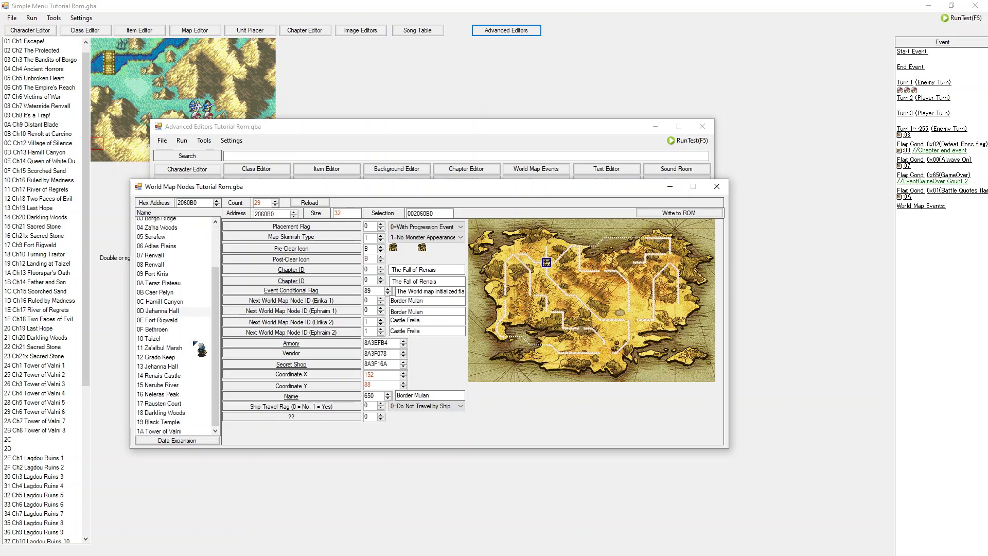
{"action": "scroll", "coordinate": [195, 342], "scroll_direction": "up", "scroll_amount": 3}
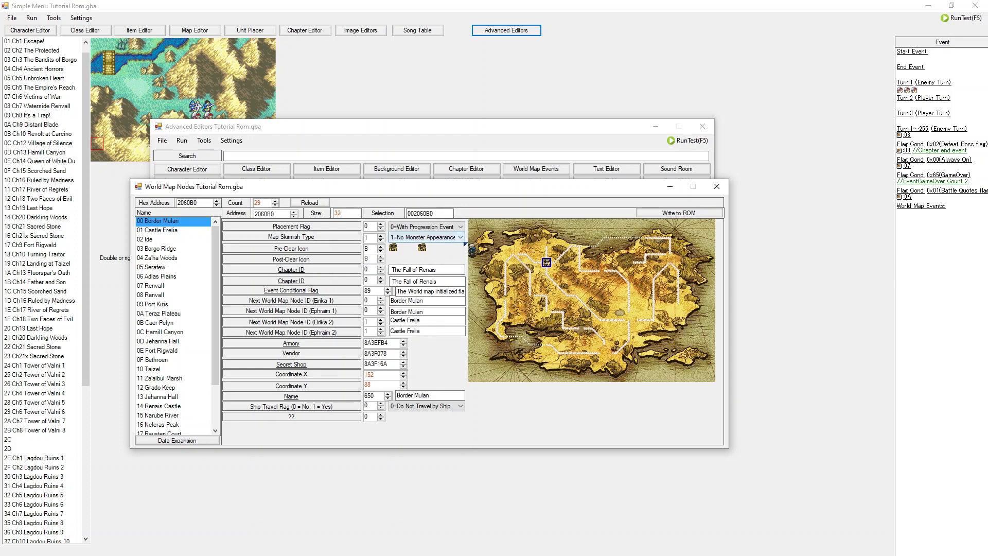
Step: Inspect the Placement Flag options for Border Mulan, keeping 0=With Progression Event
{"action": "left_click", "coordinate": [453, 227]}
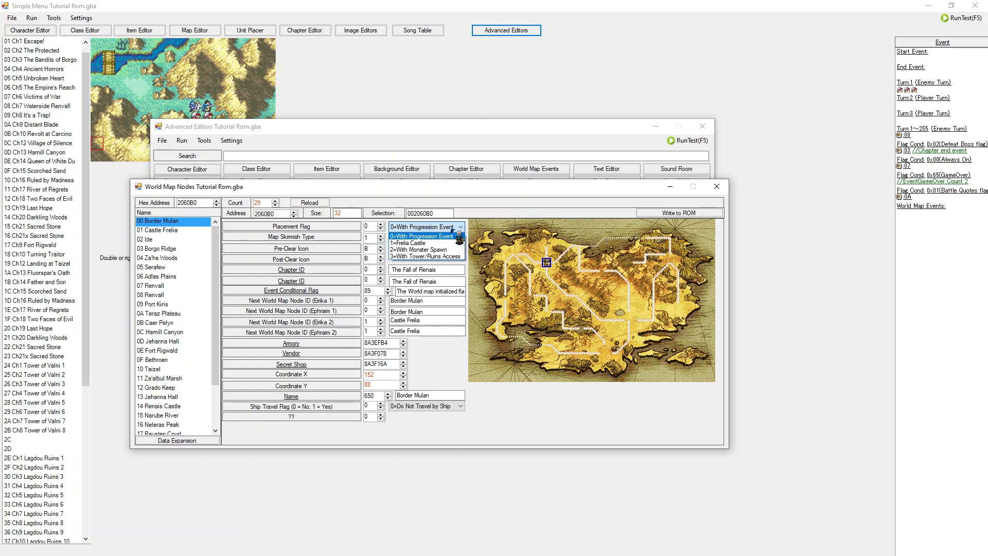
{"action": "left_click", "coordinate": [453, 235]}
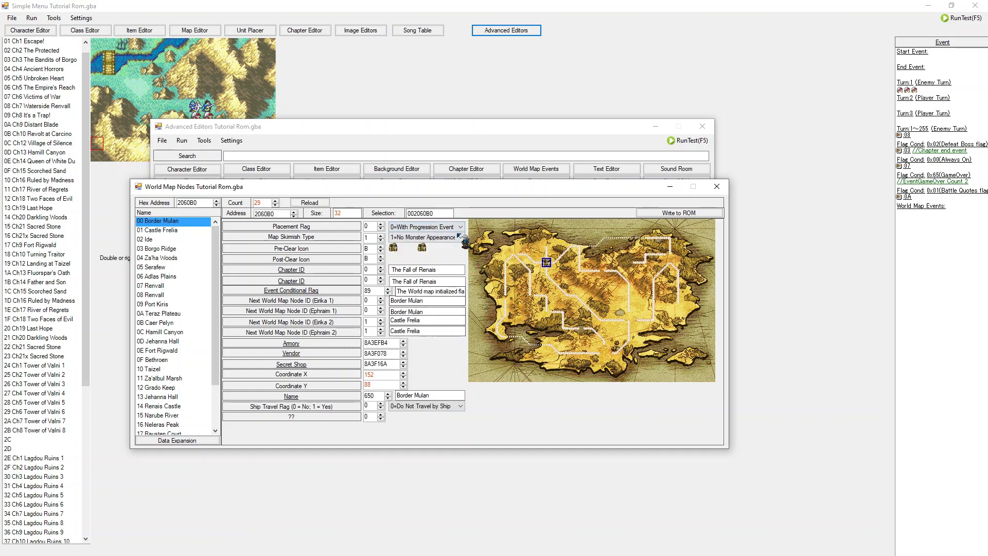
{"action": "left_click", "coordinate": [459, 237]}
{"action": "left_click", "coordinate": [451, 352]}
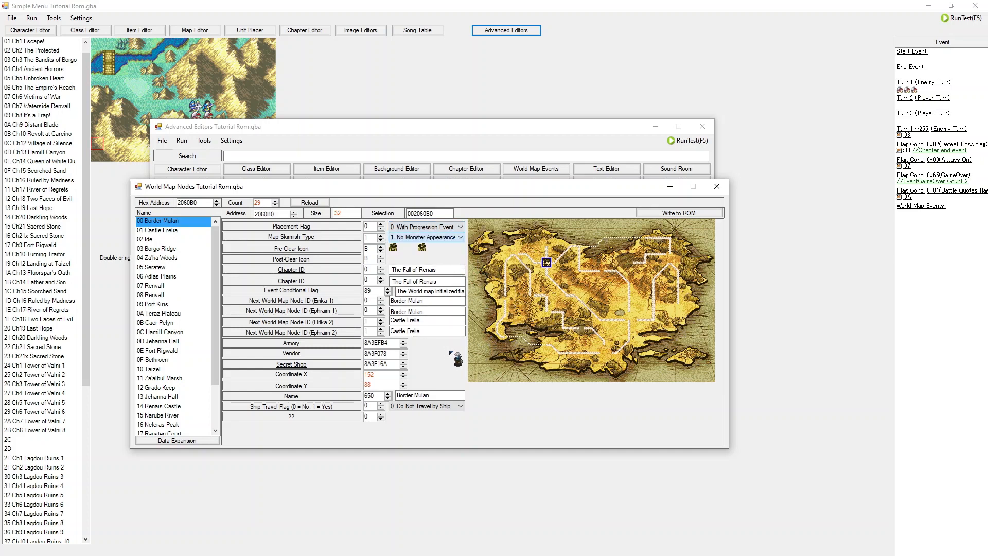
{"action": "left_click", "coordinate": [454, 227]}
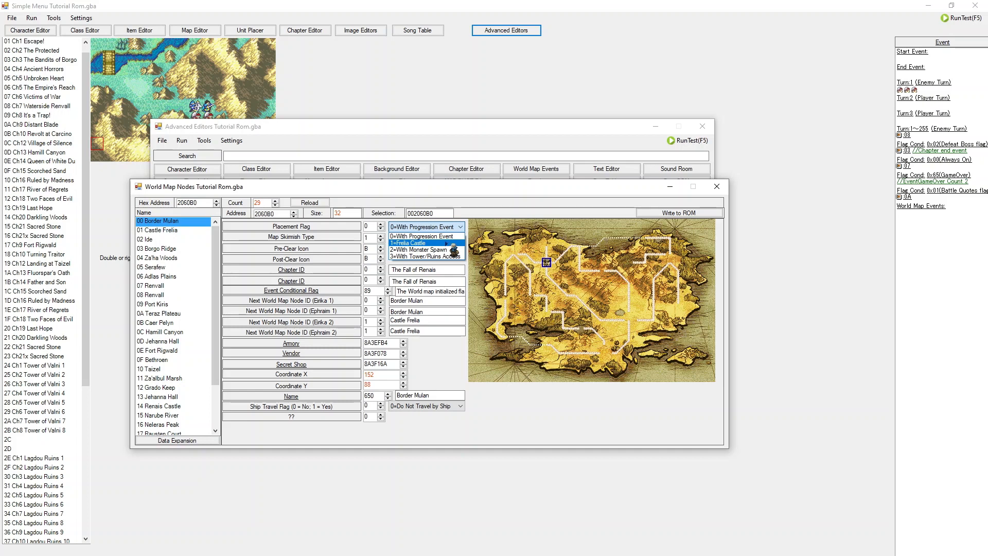
Step: Select the Castle Frelia node and read the Event Conditional Flag explanation
{"action": "left_click", "coordinate": [157, 231]}
{"action": "left_click", "coordinate": [158, 230]}
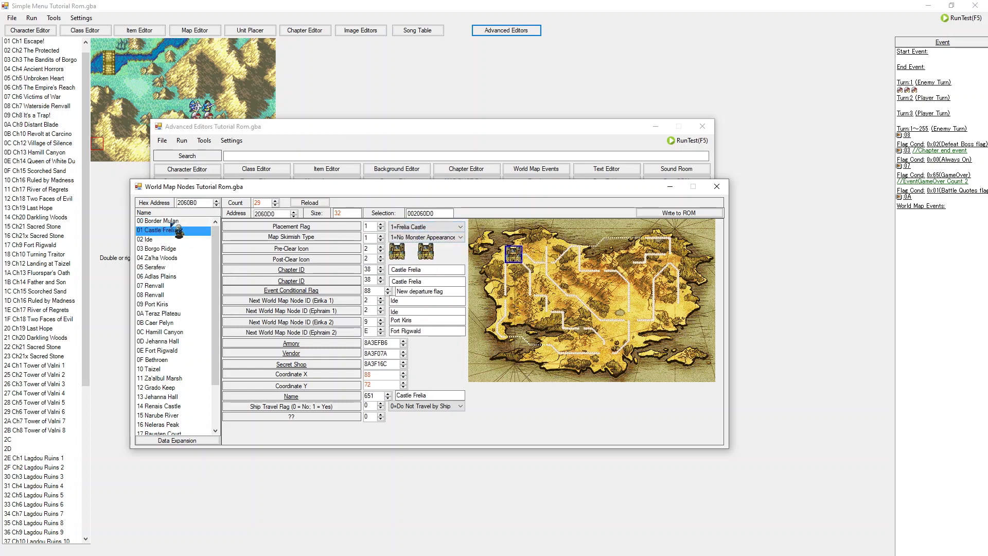
{"action": "mouse_move", "coordinate": [289, 291]}
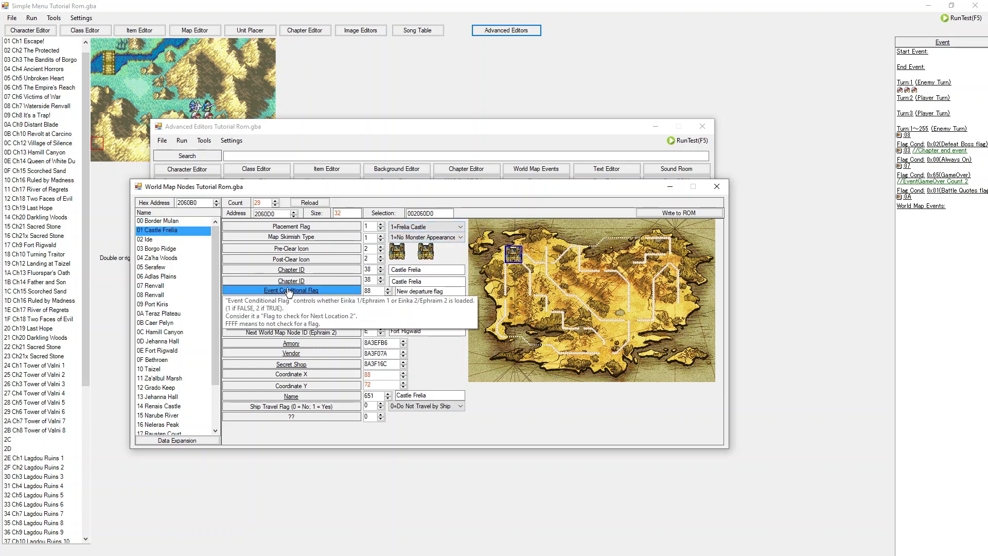
Step: Browse several world map nodes such as Black Temple and Renvall to compare their settings
{"action": "left_click", "coordinate": [175, 222]}
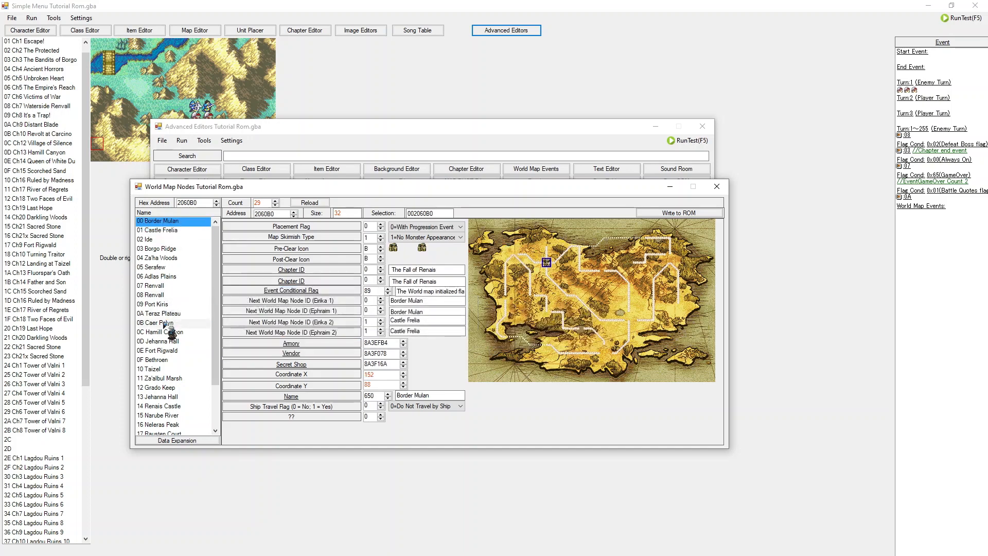
{"action": "left_click", "coordinate": [163, 381]}
{"action": "left_click", "coordinate": [163, 398]}
{"action": "left_click", "coordinate": [163, 407]}
{"action": "scroll", "coordinate": [161, 340], "scroll_direction": "down", "scroll_amount": 1}
{"action": "scroll", "coordinate": [159, 322], "scroll_direction": "down", "scroll_amount": 1}
{"action": "left_click", "coordinate": [157, 342]}
{"action": "left_click", "coordinate": [164, 379]}
{"action": "left_click", "coordinate": [165, 397]}
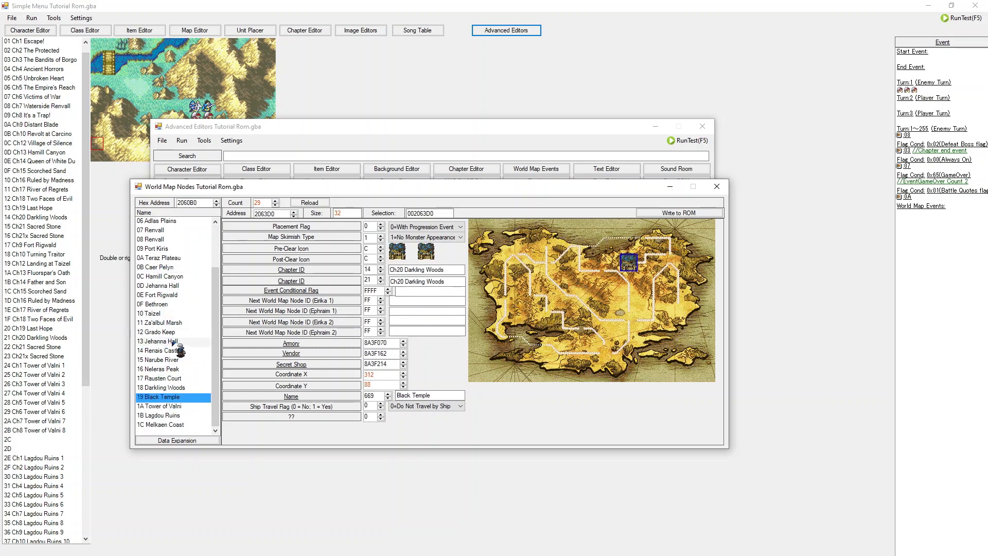
{"action": "left_click", "coordinate": [173, 341]}
{"action": "scroll", "coordinate": [172, 319], "scroll_direction": "up", "scroll_amount": 2}
{"action": "left_click", "coordinate": [171, 295]}
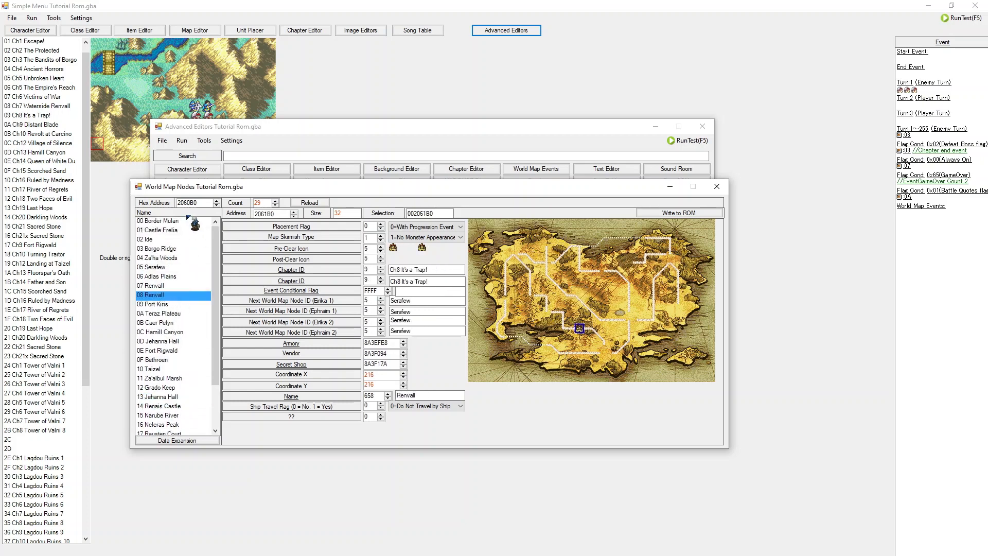
Step: Inspect Border Mulan's Event Conditional Flag and Map Skirmish Type options, leaving them unchanged, then select Ide
{"action": "left_click", "coordinate": [189, 221]}
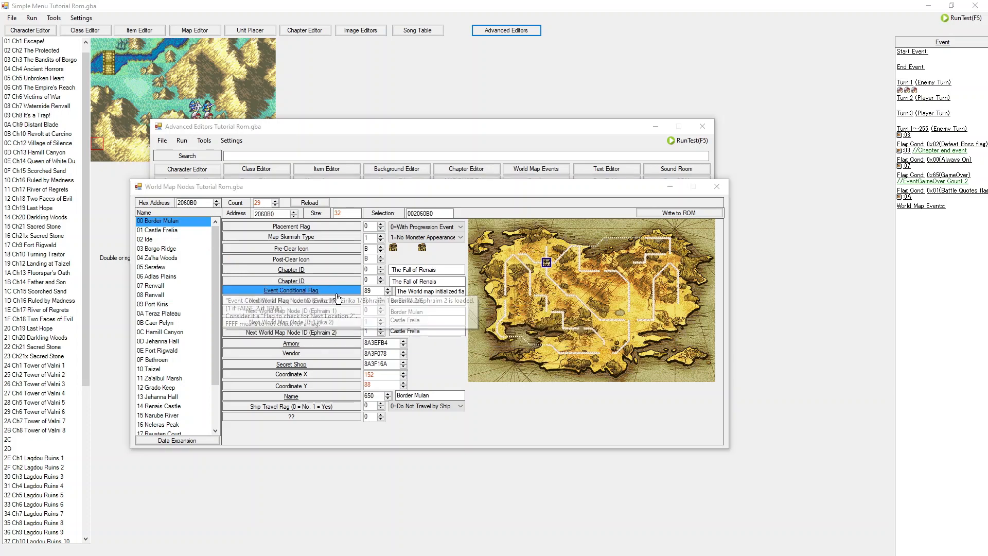
{"action": "mouse_move", "coordinate": [318, 294]}
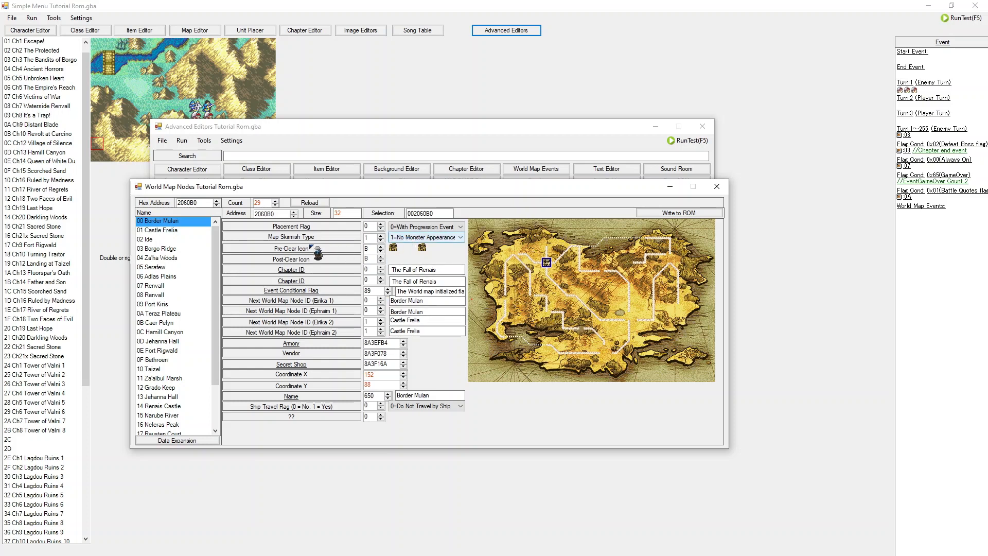
{"action": "left_click", "coordinate": [447, 238]}
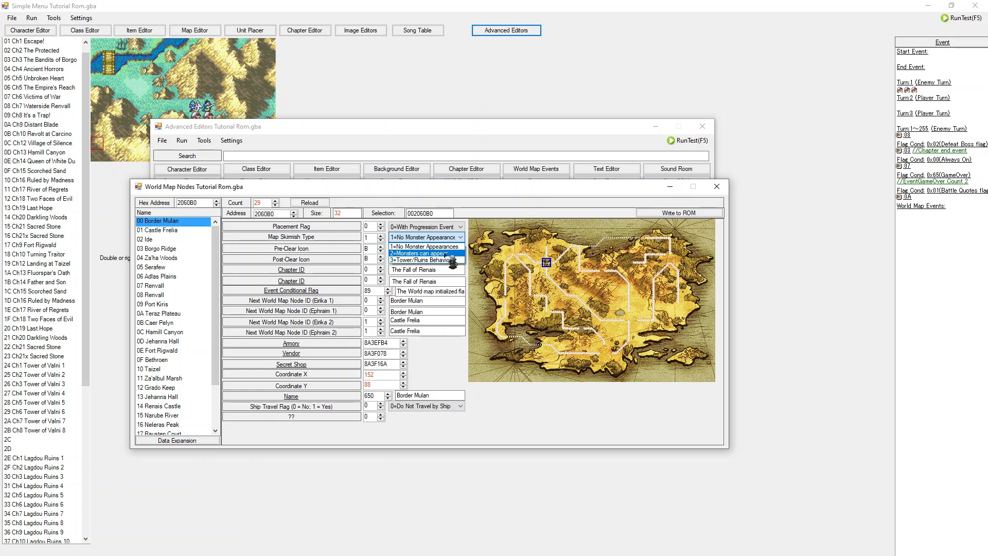
{"action": "left_click", "coordinate": [176, 231]}
{"action": "left_click", "coordinate": [176, 232]}
{"action": "left_click", "coordinate": [176, 241]}
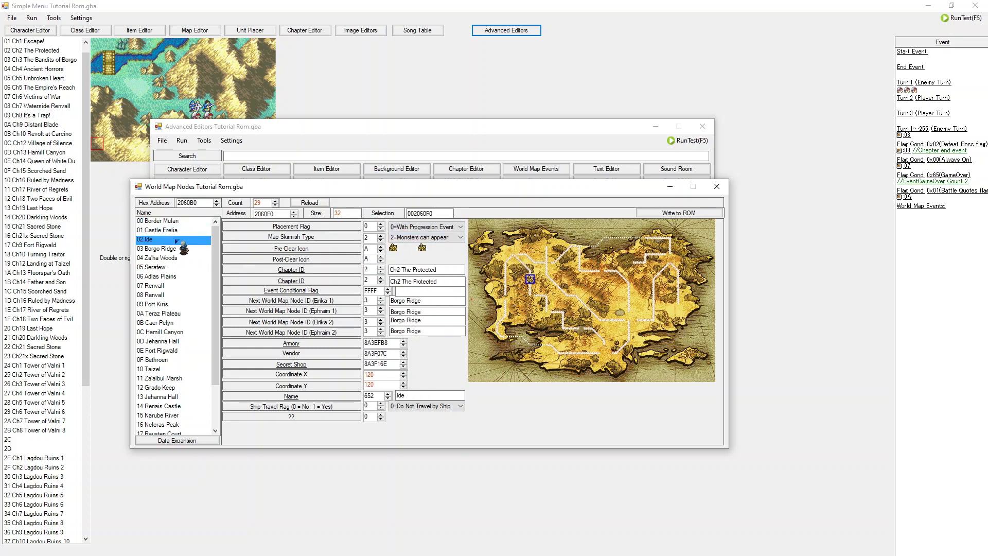
Step: Step through the nodes from Ide to Adlas Plains, comparing their chapters, icons and coordinates
{"action": "key", "text": "Down"}
{"action": "key", "text": "Down"}
{"action": "key", "text": "Down"}
{"action": "key", "text": "Down"}
{"action": "key", "text": "Down"}
{"action": "key", "text": "Up"}
{"action": "key", "text": "Up"}
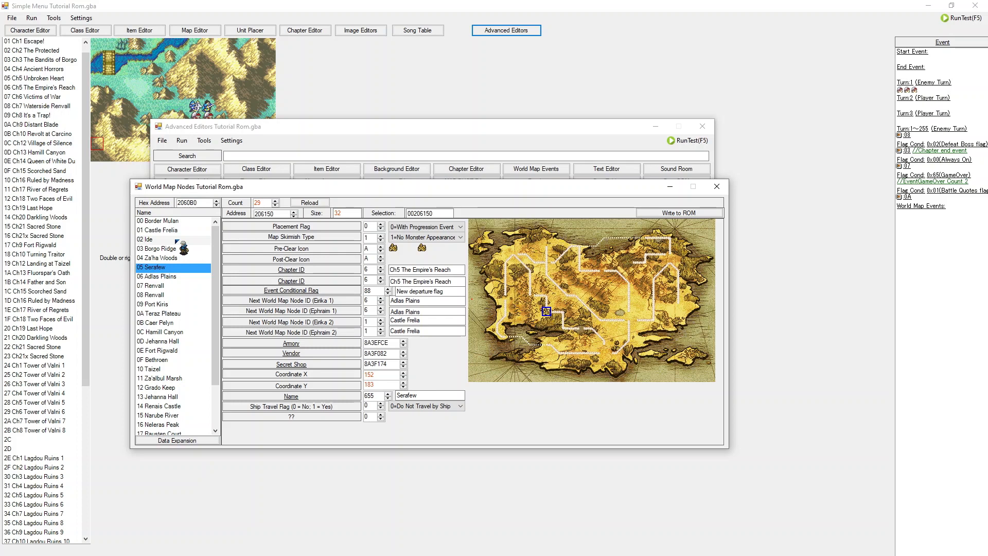
{"action": "key", "text": "Up"}
{"action": "key", "text": "Up"}
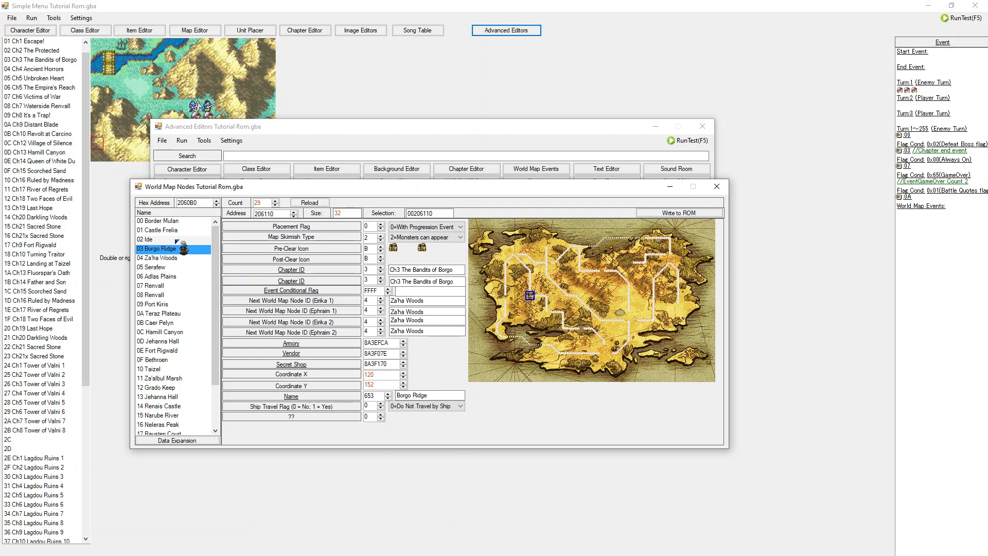
{"action": "key", "text": "Up"}
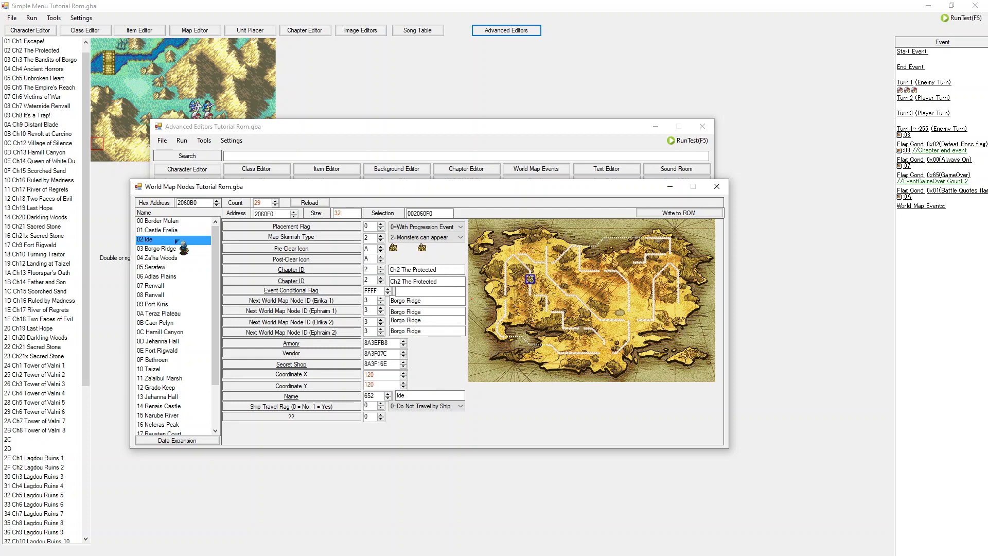
{"action": "key", "text": "Down"}
{"action": "key", "text": "Down"}
{"action": "key", "text": "Down"}
{"action": "key", "text": "Down"}
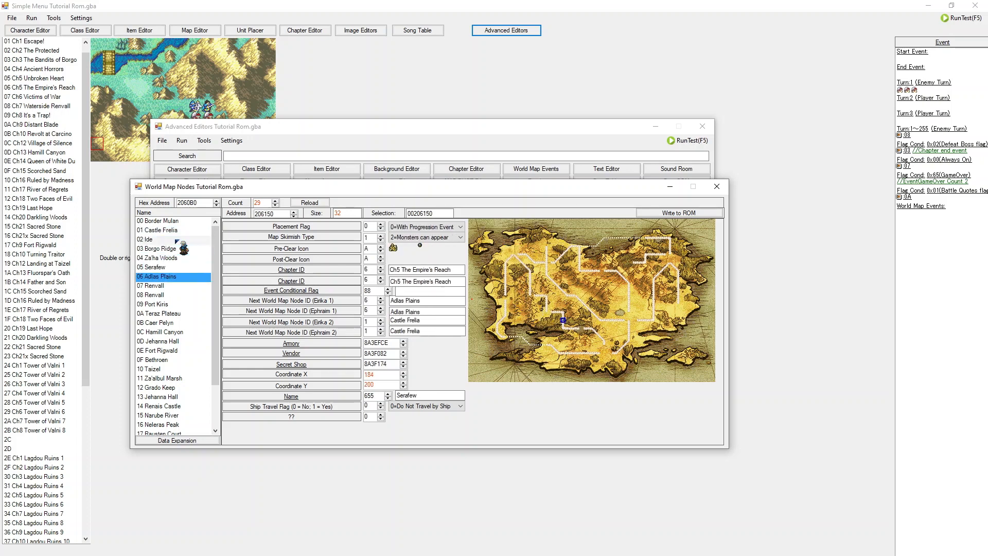
{"action": "key", "text": "Up"}
{"action": "key", "text": "Up"}
{"action": "key", "text": "Down"}
{"action": "key", "text": "Down"}
{"action": "key", "text": "Up"}
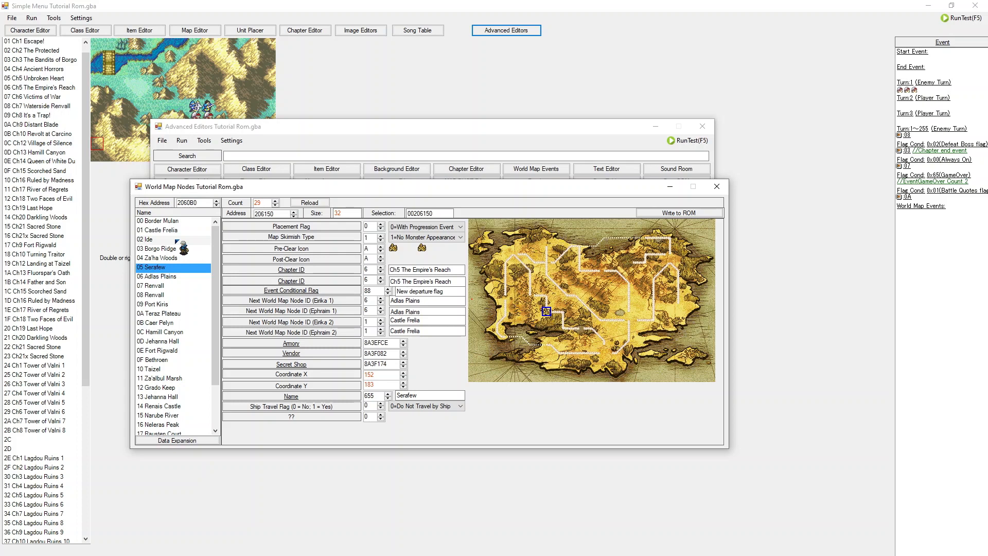
{"action": "key", "text": "Down"}
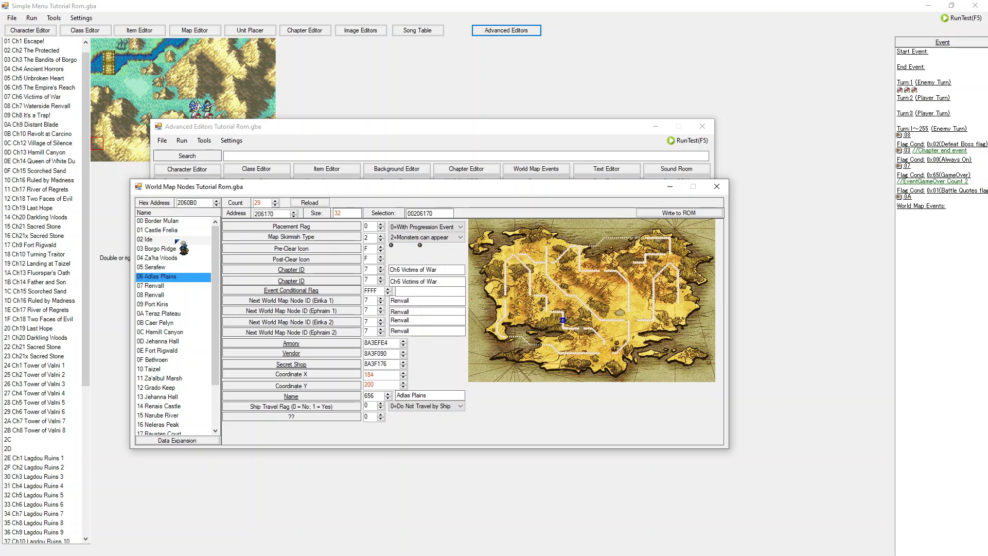
{"action": "key", "text": "Up"}
{"action": "key", "text": "Up"}
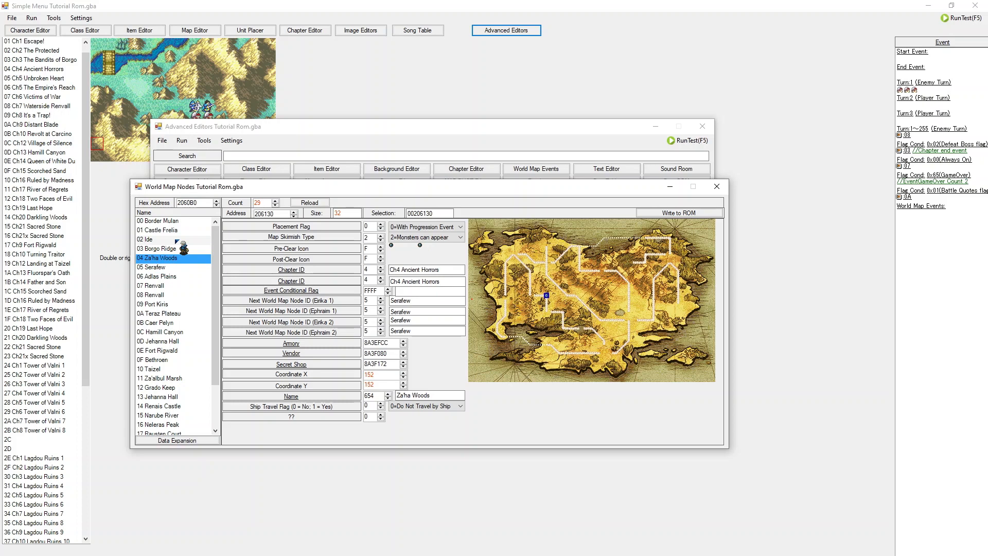
Step: Step down the node list to Hamill Canyon and back up to Castle Frelia to compare settings
{"action": "key", "text": "Down"}
{"action": "key", "text": "Down"}
{"action": "key", "text": "Down"}
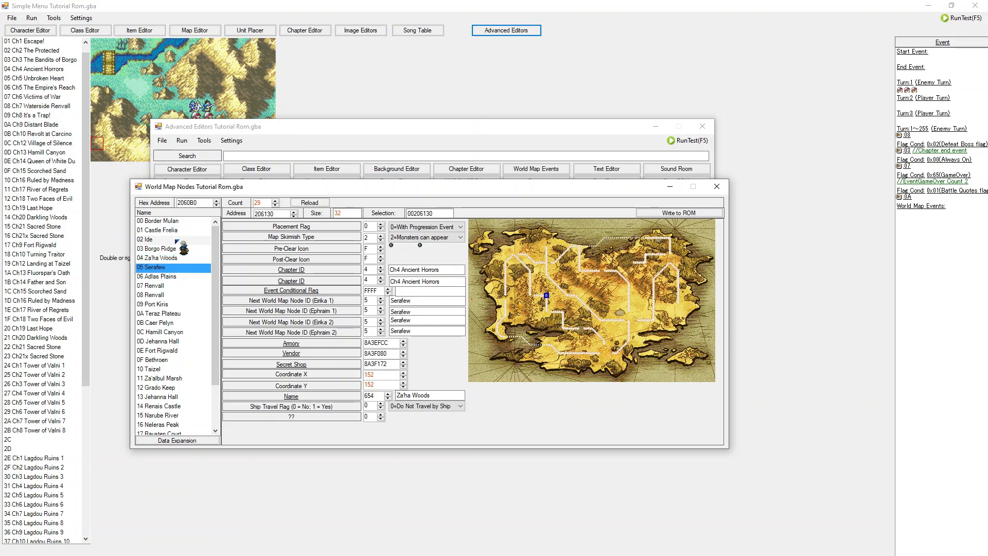
{"action": "key", "text": "Down"}
{"action": "key", "text": "Down"}
{"action": "key", "text": "Down"}
{"action": "key", "text": "Down"}
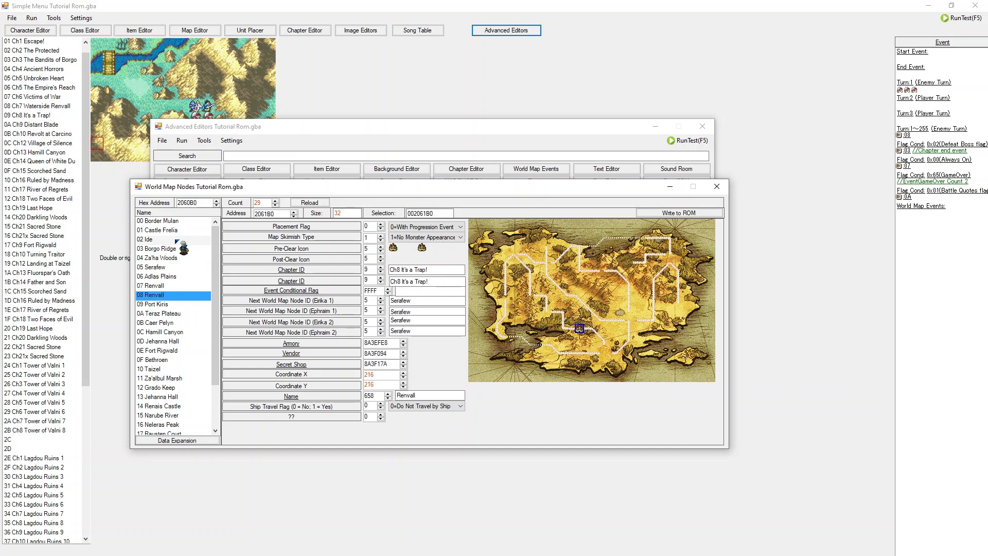
{"action": "key", "text": "Down"}
{"action": "key", "text": "Down"}
{"action": "key", "text": "Down"}
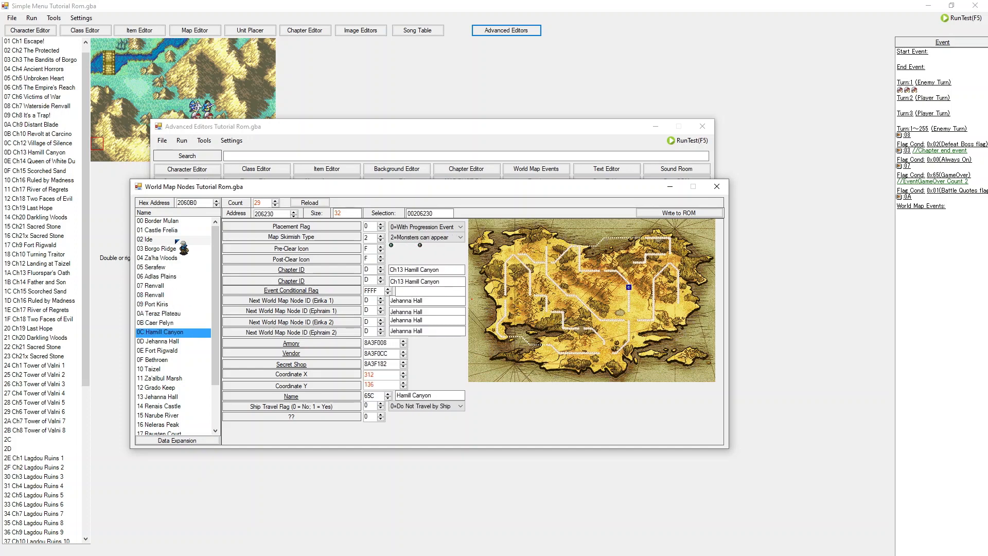
{"action": "key", "text": "Up"}
{"action": "key", "text": "Up"}
{"action": "key", "text": "Up"}
{"action": "key", "text": "Up"}
{"action": "key", "text": "Up"}
{"action": "key", "text": "Up"}
{"action": "key", "text": "Up"}
{"action": "key", "text": "Up"}
{"action": "key", "text": "Up"}
{"action": "key", "text": "Up"}
{"action": "key", "text": "Up"}
{"action": "key", "text": "Up"}
{"action": "key", "text": "Up"}
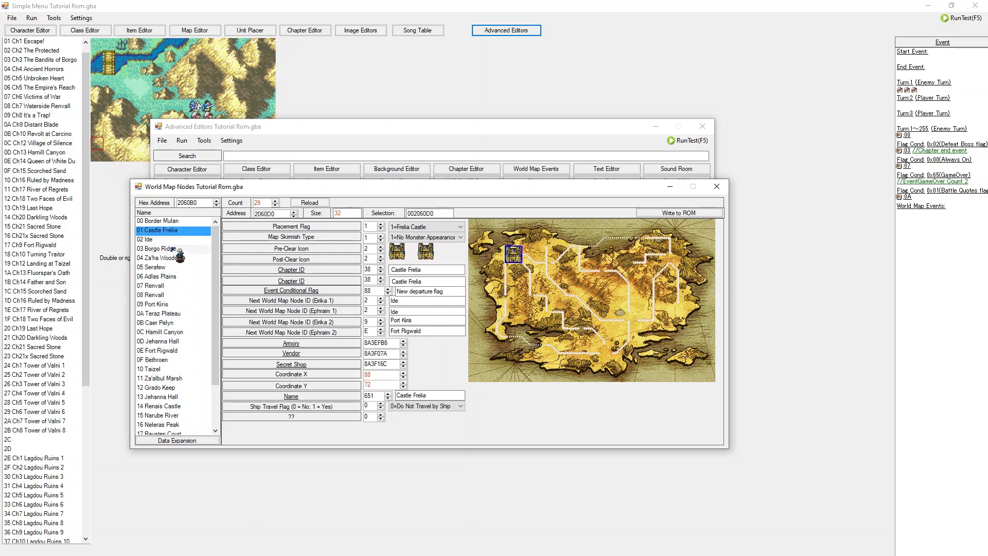
Step: Try adjusting Border Mulan's Pre-Clear Icon value, then switch to Castle Frelia without writing to ROM
{"action": "left_click", "coordinate": [175, 221]}
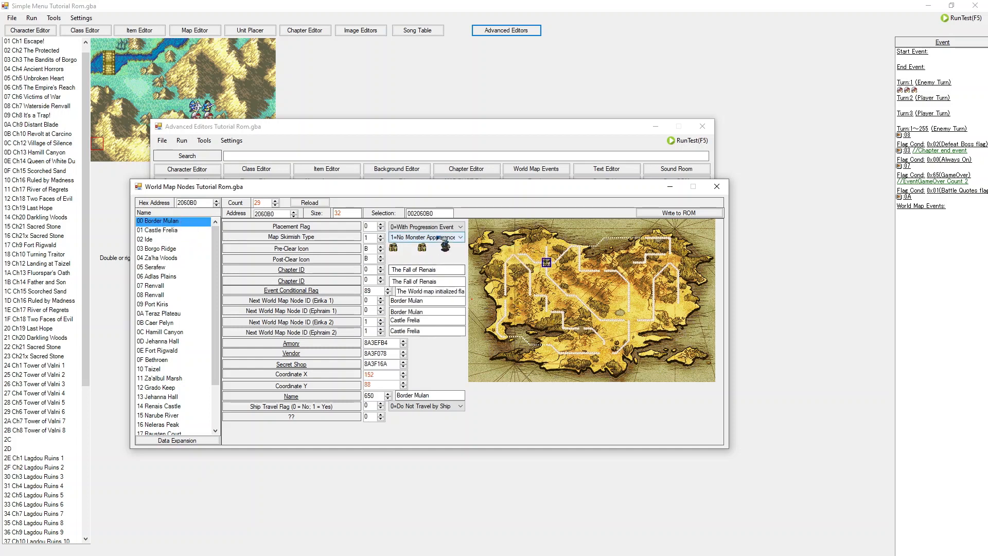
{"action": "left_click", "coordinate": [381, 252]}
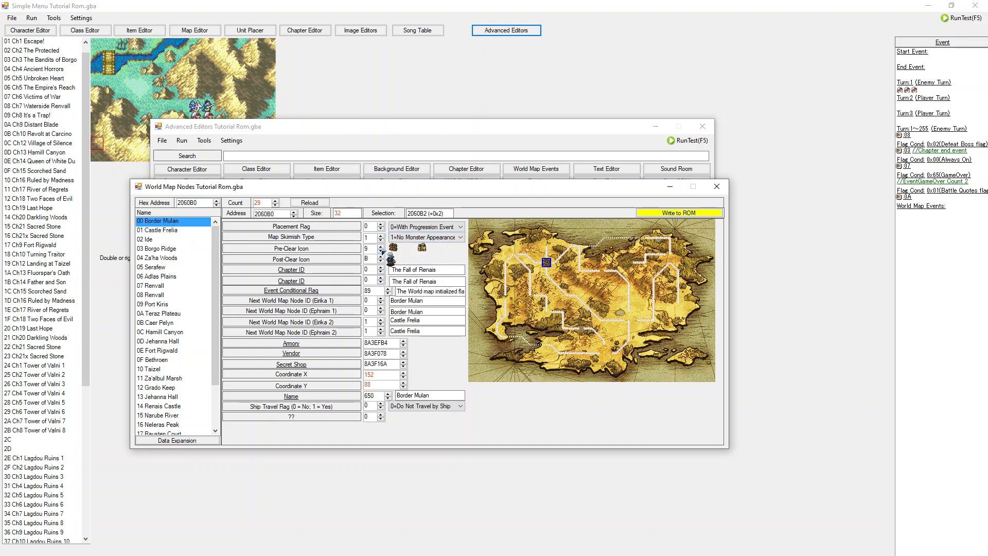
{"action": "left_click", "coordinate": [178, 235]}
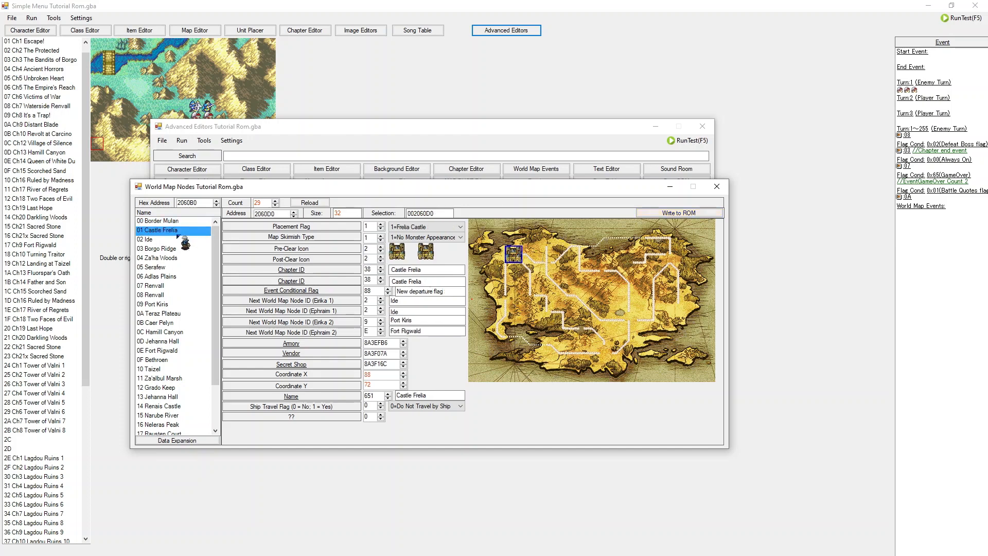
Step: Browse the node list down to Melkaen Coast and back up to Border Mulan
{"action": "key", "text": "Down"}
{"action": "key", "text": "Down"}
{"action": "key", "text": "Down"}
{"action": "key", "text": "Down"}
{"action": "key", "text": "Down"}
{"action": "key", "text": "Down"}
{"action": "key", "text": "Down"}
{"action": "key", "text": "Down"}
{"action": "key", "text": "Down"}
{"action": "key", "text": "Down"}
{"action": "key", "text": "Down"}
{"action": "key", "text": "Down"}
{"action": "key", "text": "Down"}
{"action": "key", "text": "Down"}
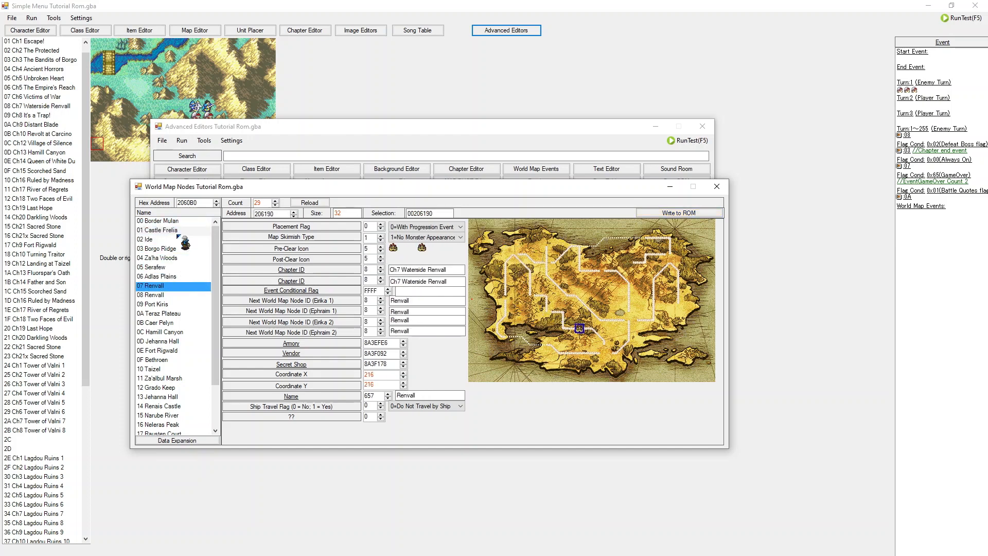
{"action": "key", "text": "Down"}
{"action": "key", "text": "Down"}
{"action": "key", "text": "Down"}
{"action": "key", "text": "Down"}
{"action": "key", "text": "Down"}
{"action": "key", "text": "Down"}
{"action": "key", "text": "Down"}
{"action": "key", "text": "Down"}
{"action": "key", "text": "Down"}
{"action": "key", "text": "Down"}
{"action": "key", "text": "Down"}
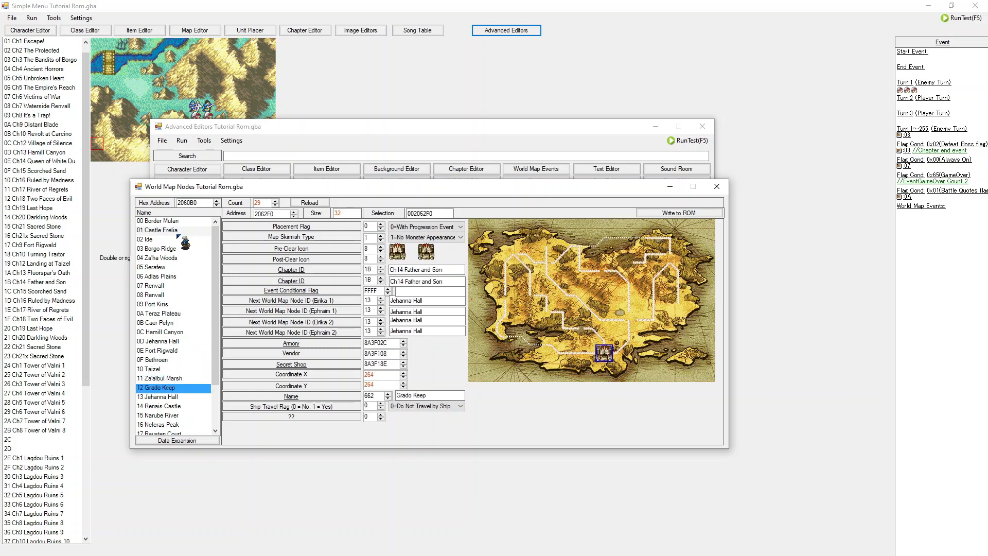
{"action": "key", "text": "Down"}
{"action": "key", "text": "Down"}
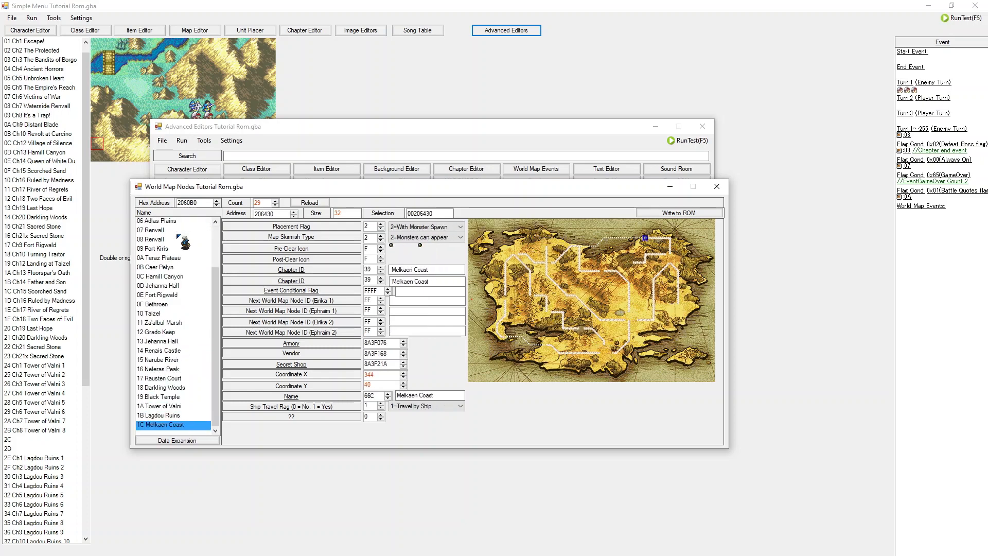
{"action": "key", "text": "Up"}
{"action": "key", "text": "Up"}
{"action": "key", "text": "Up"}
{"action": "key", "text": "Up"}
{"action": "key", "text": "Up"}
{"action": "key", "text": "Up"}
{"action": "key", "text": "Up"}
{"action": "key", "text": "Up"}
{"action": "key", "text": "Up"}
{"action": "key", "text": "Up"}
{"action": "key", "text": "Up"}
{"action": "key", "text": "Up"}
{"action": "key", "text": "Up"}
{"action": "key", "text": "Up"}
{"action": "key", "text": "Up"}
{"action": "key", "text": "Up"}
{"action": "key", "text": "Up"}
{"action": "key", "text": "Up"}
{"action": "key", "text": "Up"}
{"action": "key", "text": "Up"}
{"action": "key", "text": "Up"}
{"action": "key", "text": "Up"}
{"action": "key", "text": "Up"}
{"action": "key", "text": "Up"}
{"action": "key", "text": "Up"}
{"action": "key", "text": "Up"}
{"action": "key", "text": "Up"}
{"action": "key", "text": "Up"}
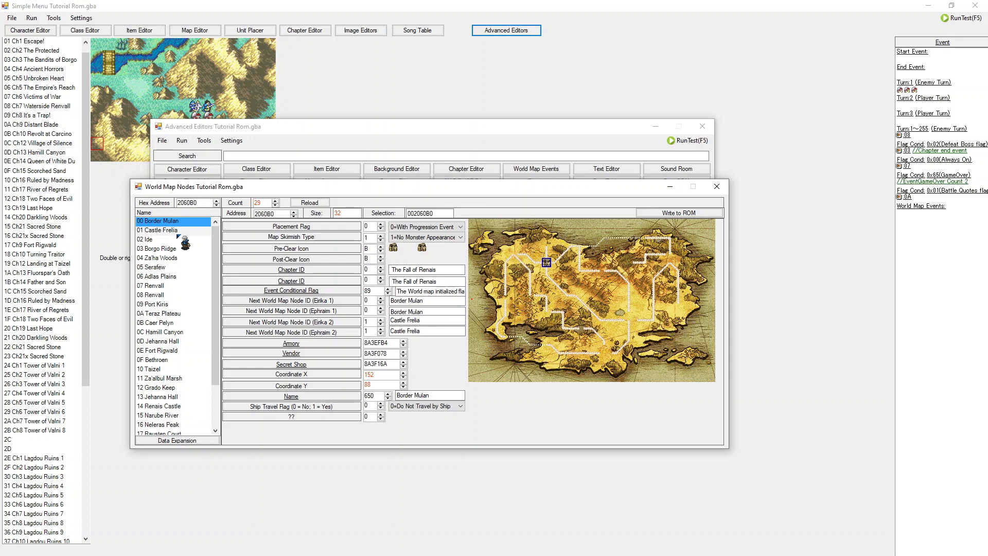
Step: Try adjusting Border Mulan's Post-Clear Icon value, then switch nodes without writing to ROM
{"action": "left_click", "coordinate": [382, 256]}
{"action": "left_click", "coordinate": [381, 261]}
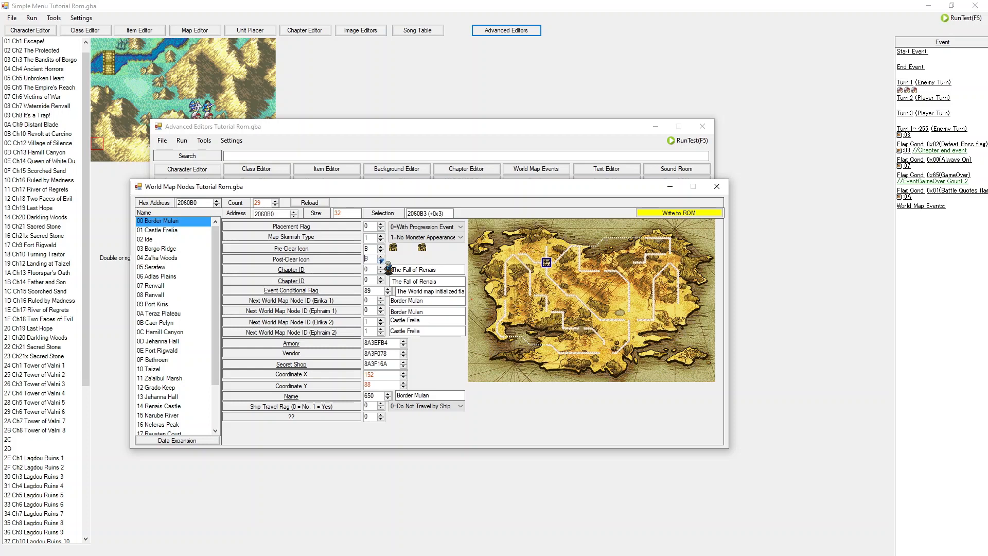
{"action": "left_click", "coordinate": [182, 229]}
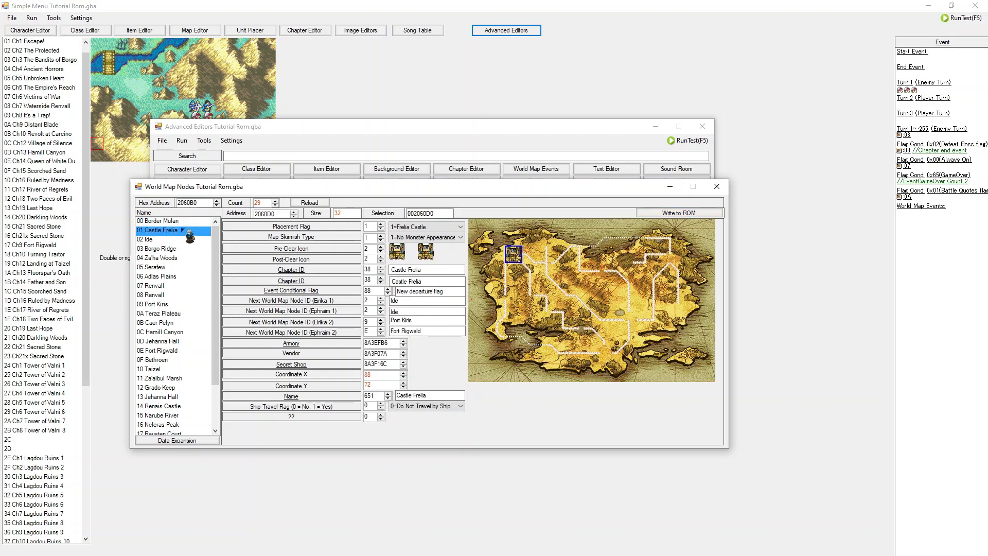
{"action": "key", "text": "Up"}
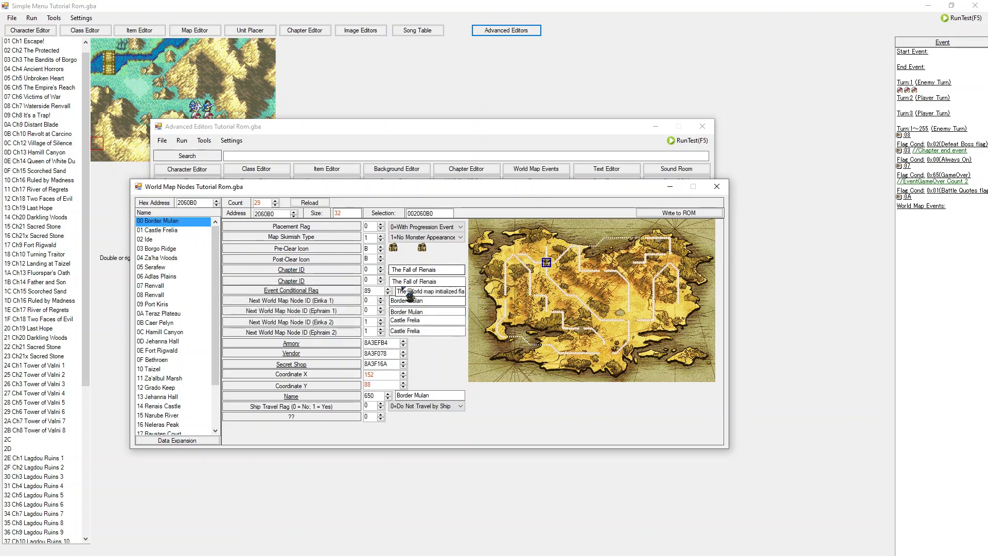
Step: Select nodes one by one from Castle Frelia down to Hamill Canyon to examine each node's settings
{"action": "left_click", "coordinate": [173, 230]}
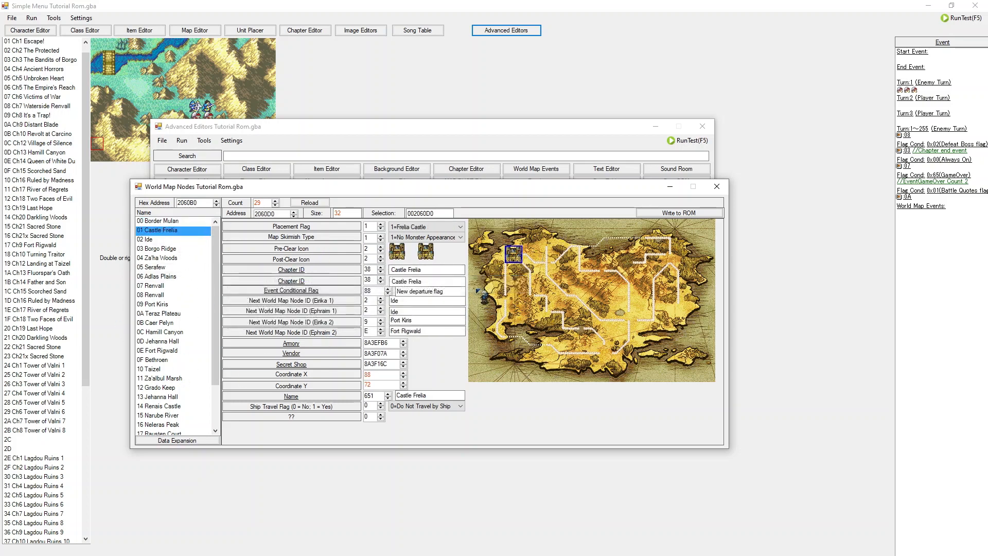
{"action": "left_click", "coordinate": [186, 240]}
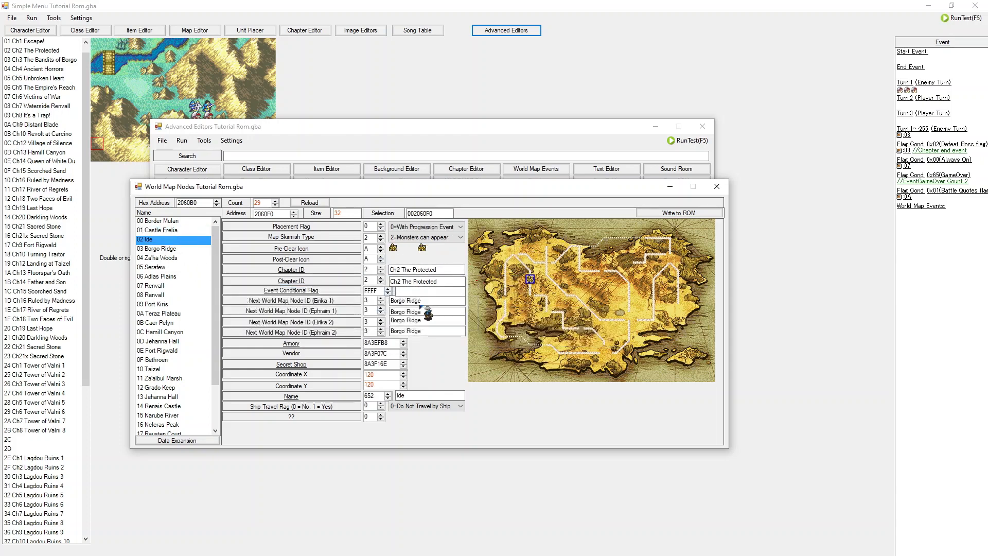
{"action": "left_click", "coordinate": [180, 267]}
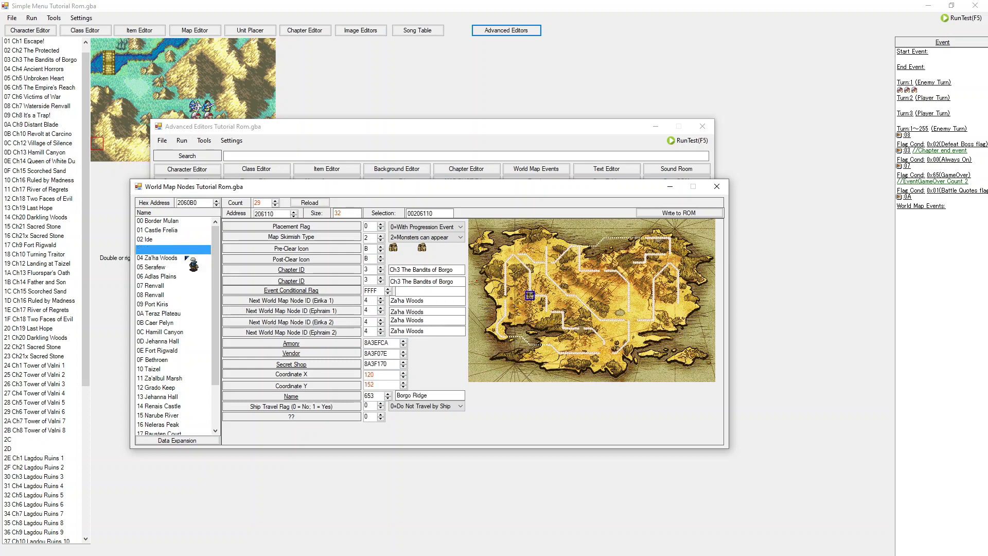
{"action": "left_click", "coordinate": [175, 286]}
{"action": "left_click", "coordinate": [177, 277]}
{"action": "left_click", "coordinate": [177, 268]}
{"action": "left_click", "coordinate": [178, 260]}
{"action": "left_click", "coordinate": [177, 251]}
{"action": "left_click", "coordinate": [169, 267]}
{"action": "left_click", "coordinate": [168, 278]}
{"action": "left_click", "coordinate": [167, 287]}
{"action": "left_click", "coordinate": [166, 297]}
{"action": "left_click", "coordinate": [164, 306]}
{"action": "left_click", "coordinate": [165, 315]}
{"action": "left_click", "coordinate": [165, 323]}
{"action": "left_click", "coordinate": [162, 333]}
{"action": "left_click", "coordinate": [164, 352]}
{"action": "left_click", "coordinate": [171, 342]}
{"action": "left_click", "coordinate": [171, 335]}
{"action": "left_click", "coordinate": [169, 342]}
{"action": "left_click", "coordinate": [169, 334]}
{"action": "left_click", "coordinate": [169, 326]}
{"action": "left_click", "coordinate": [170, 335]}
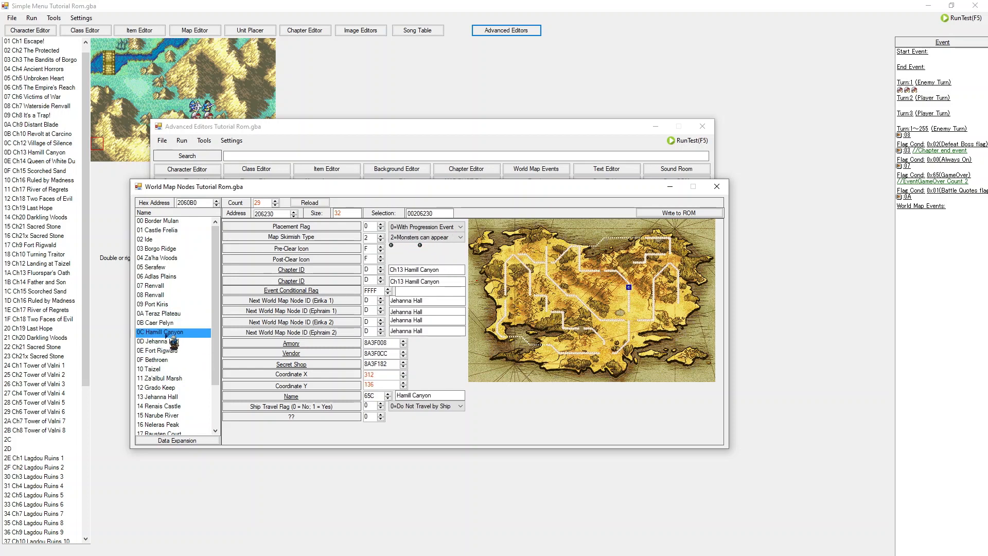
Step: Scroll the node list and examine Black Temple, Taizel, Lagdou Ruins and Bethroen node settings
{"action": "scroll", "coordinate": [172, 350], "scroll_direction": "down", "scroll_amount": 2}
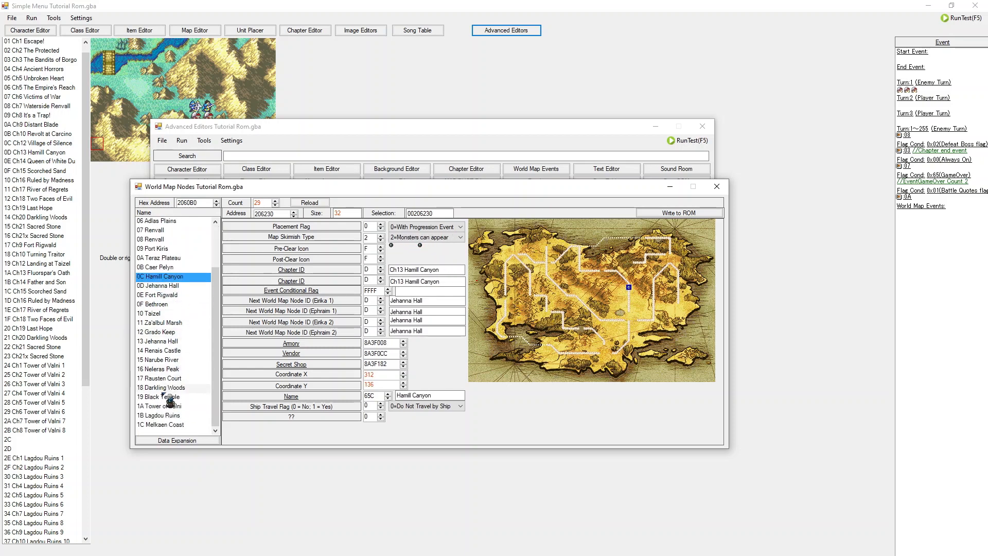
{"action": "left_click", "coordinate": [173, 387]}
{"action": "mouse_move", "coordinate": [164, 350]}
{"action": "left_mouse_down"}
{"action": "mouse_move", "coordinate": [170, 289]}
{"action": "mouse_move", "coordinate": [170, 401]}
{"action": "left_mouse_up"}
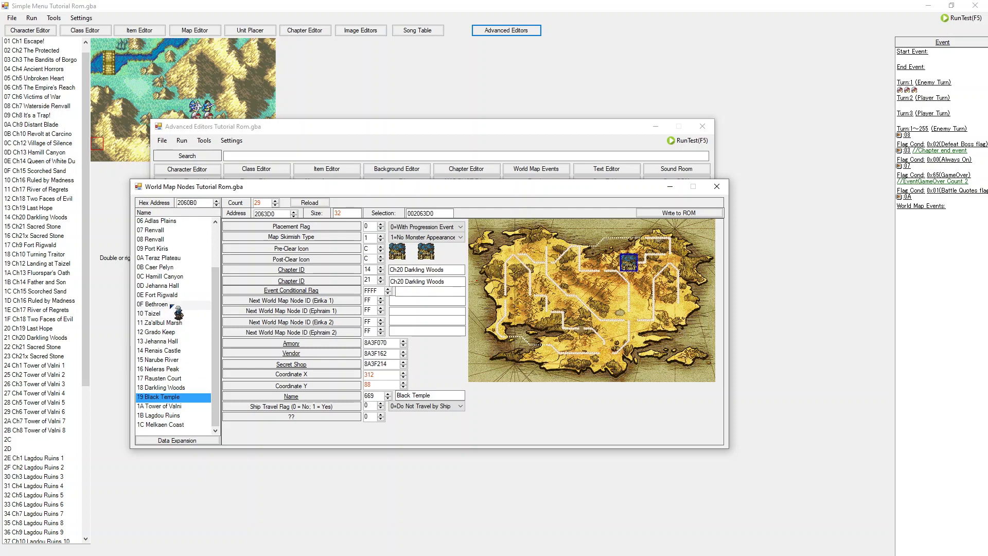
{"action": "left_click_drag", "start_coordinate": [169, 314], "coordinate": [185, 304]}
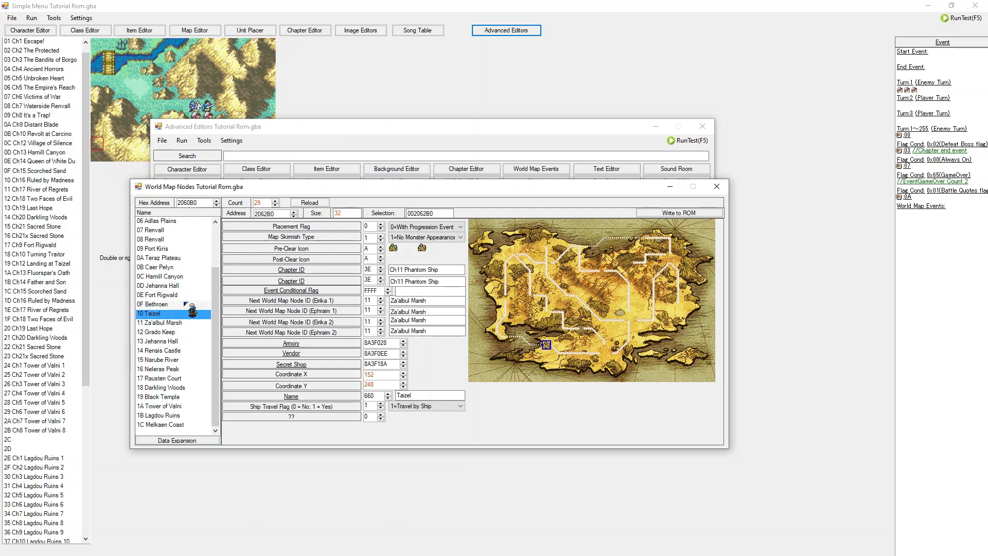
{"action": "key", "text": "Down"}
{"action": "key", "text": "Down"}
{"action": "key", "text": "Down"}
{"action": "key", "text": "Down"}
{"action": "key", "text": "Down"}
{"action": "key", "text": "Down"}
{"action": "key", "text": "Down"}
{"action": "key", "text": "Down"}
{"action": "key", "text": "Down"}
{"action": "key", "text": "Down"}
{"action": "key", "text": "Down"}
{"action": "key", "text": "Down"}
{"action": "key", "text": "Up"}
{"action": "key", "text": "Up"}
{"action": "key", "text": "Up"}
{"action": "key", "text": "Up"}
{"action": "key", "text": "Up"}
{"action": "key", "text": "Up"}
{"action": "key", "text": "Up"}
{"action": "key", "text": "Up"}
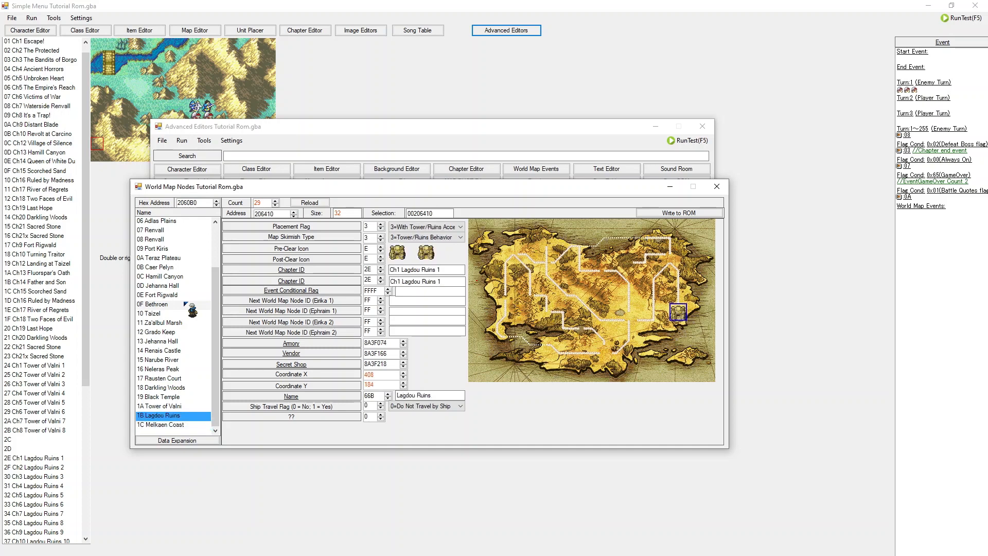
{"action": "key", "text": "Up"}
{"action": "key", "text": "Up"}
{"action": "key", "text": "Up"}
{"action": "key", "text": "Up"}
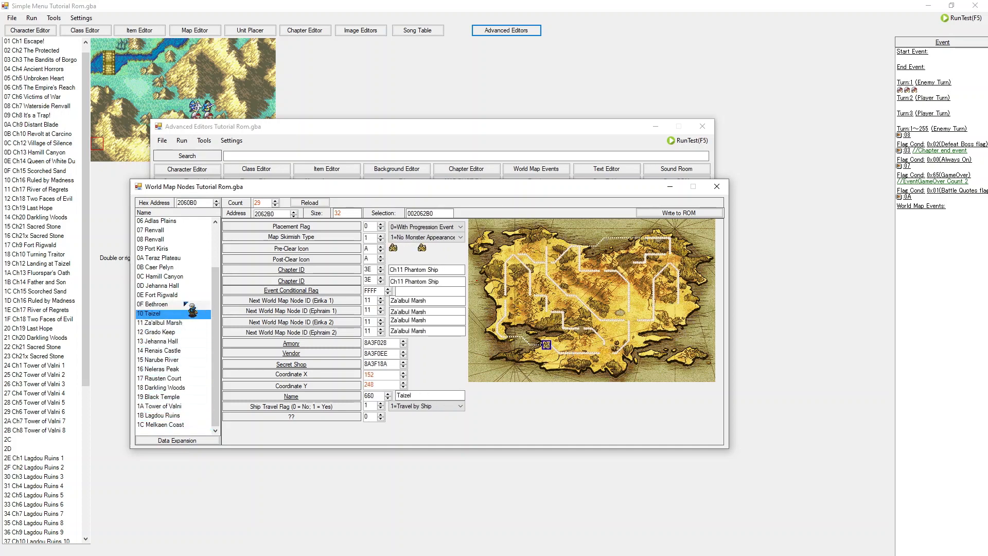
{"action": "key", "text": "Up"}
{"action": "key", "text": "Up"}
{"action": "key", "text": "Up"}
{"action": "key", "text": "Up"}
{"action": "key", "text": "Up"}
{"action": "key", "text": "Up"}
{"action": "key", "text": "Up"}
{"action": "key", "text": "Up"}
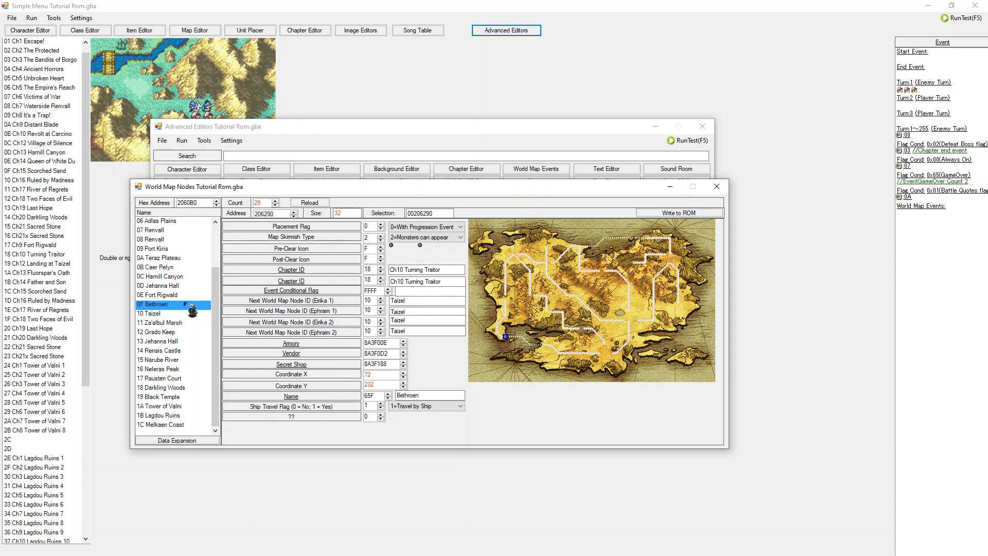
Step: Step up and down through the node list from Bethroen back to Border Mulan, comparing each node's settings
{"action": "key", "text": "Up"}
{"action": "key", "text": "Up"}
{"action": "key", "text": "Up"}
{"action": "key", "text": "Up"}
{"action": "key", "text": "Up"}
{"action": "key", "text": "Up"}
{"action": "key", "text": "Up"}
{"action": "key", "text": "Up"}
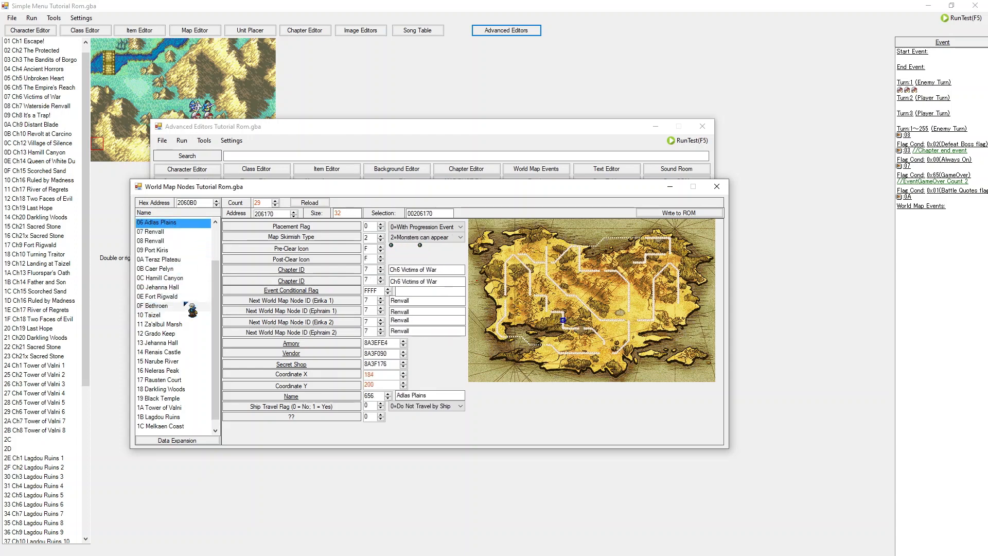
{"action": "key", "text": "Down"}
{"action": "key", "text": "Down"}
{"action": "key", "text": "Down"}
{"action": "key", "text": "Down"}
{"action": "key", "text": "Down"}
{"action": "key", "text": "Down"}
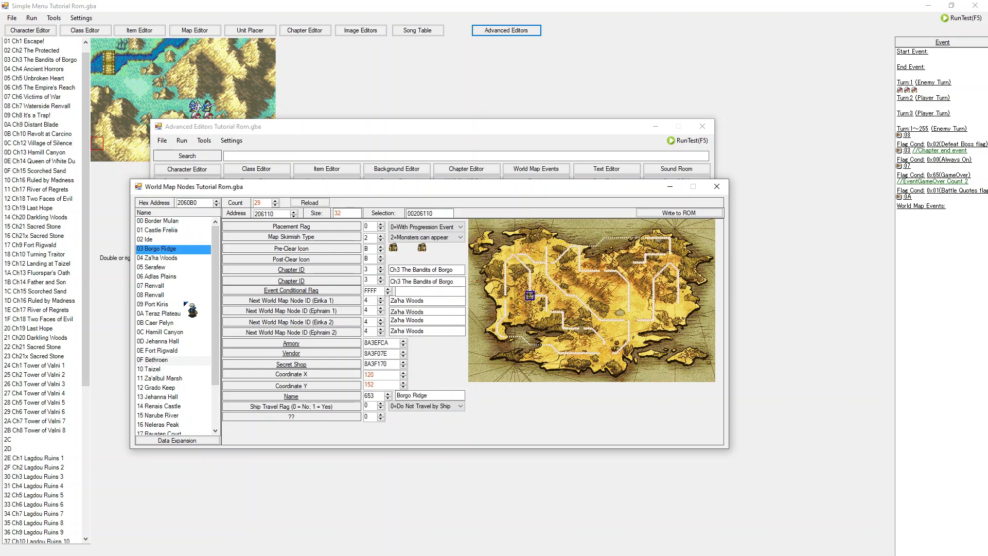
{"action": "key", "text": "Down"}
{"action": "key", "text": "Down"}
{"action": "key", "text": "Down"}
{"action": "key", "text": "Down"}
{"action": "key", "text": "Down"}
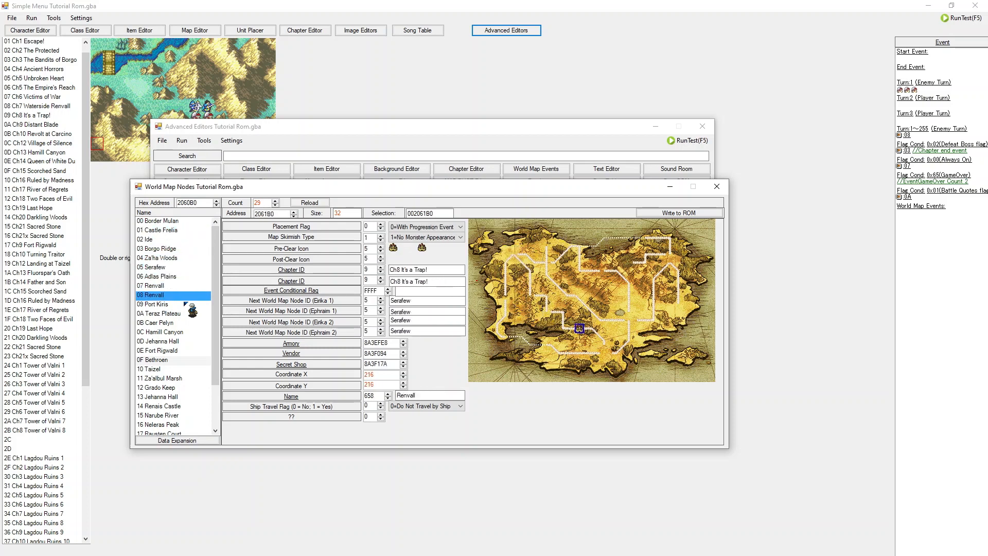
{"action": "key", "text": "Up"}
{"action": "key", "text": "Up"}
{"action": "key", "text": "Up"}
{"action": "key", "text": "Up"}
{"action": "key", "text": "Up"}
{"action": "key", "text": "Up"}
{"action": "key", "text": "Up"}
{"action": "key", "text": "Up"}
{"action": "key", "text": "Up"}
{"action": "key", "text": "Up"}
{"action": "key", "text": "Up"}
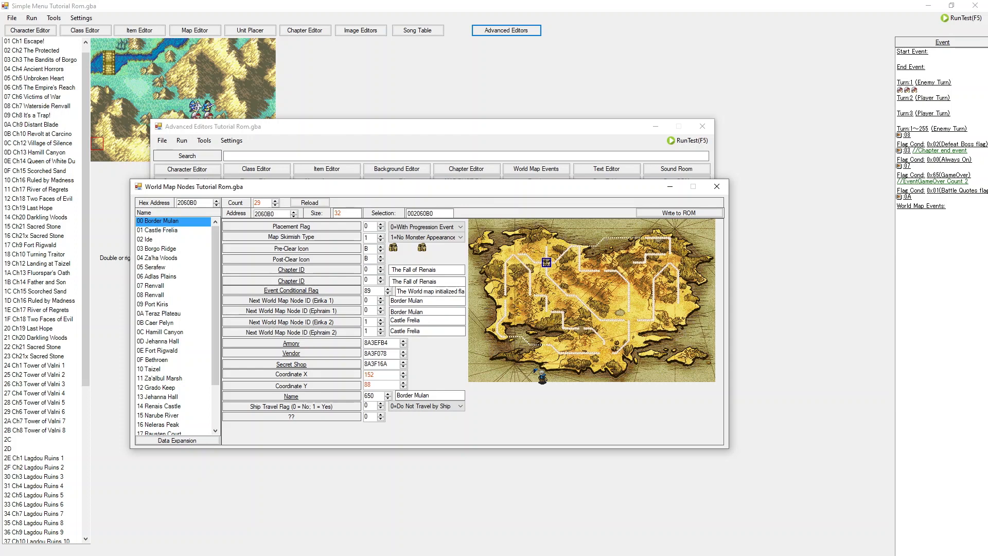
Step: Select Castle Frelia and open its armory in the shop editor to inspect it, then close the shop window
{"action": "mouse_move", "coordinate": [342, 302]}
{"action": "left_click", "coordinate": [181, 231]}
{"action": "left_click", "coordinate": [177, 239]}
{"action": "left_click", "coordinate": [171, 250]}
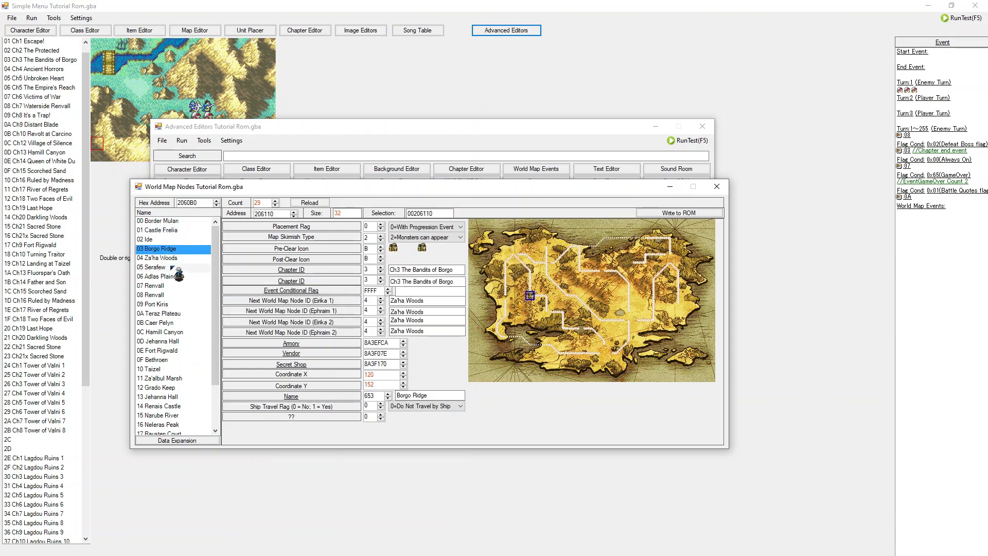
{"action": "left_click", "coordinate": [179, 230]}
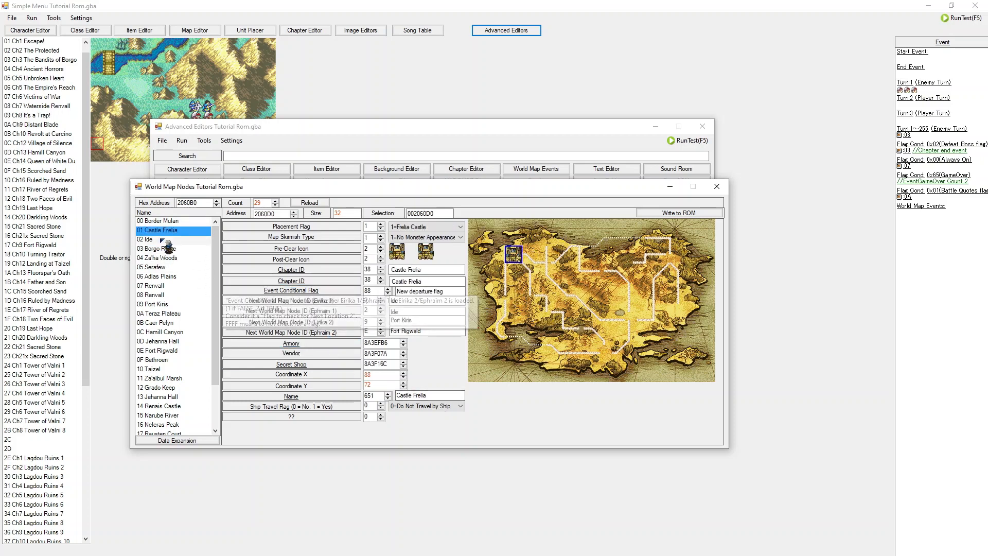
{"action": "left_click", "coordinate": [332, 343]}
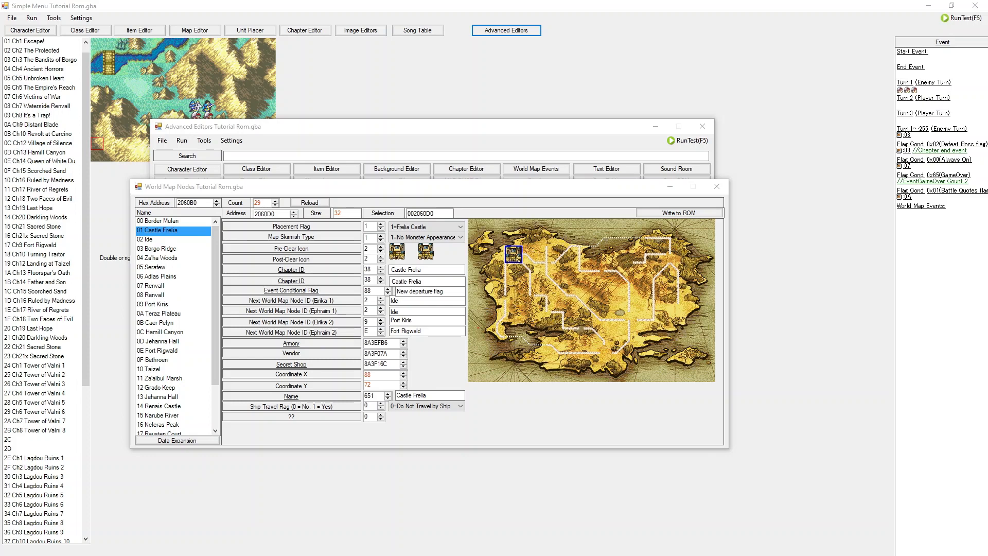
{"action": "left_click_drag", "start_coordinate": [366, 90], "coordinate": [700, 212]}
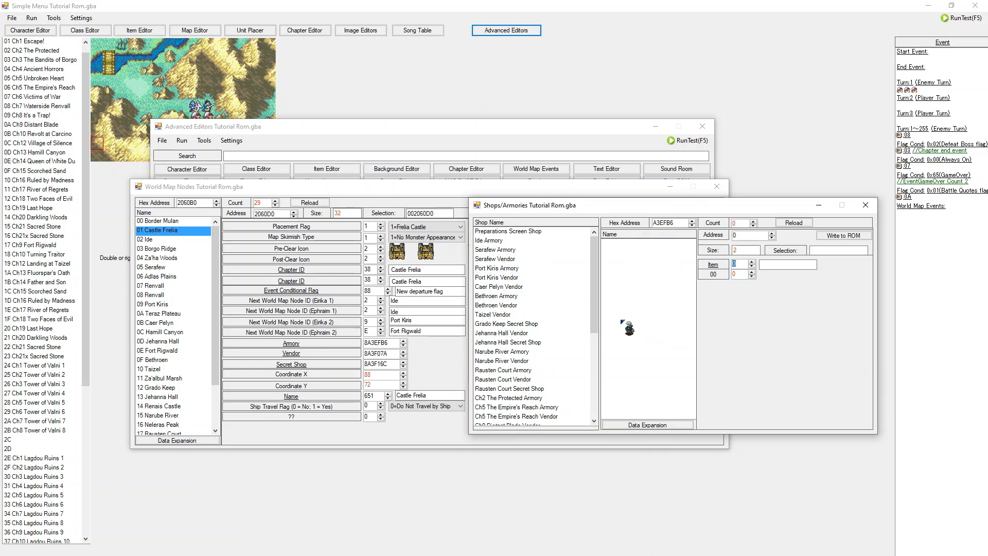
{"action": "left_click_drag", "start_coordinate": [595, 301], "coordinate": [893, 207]}
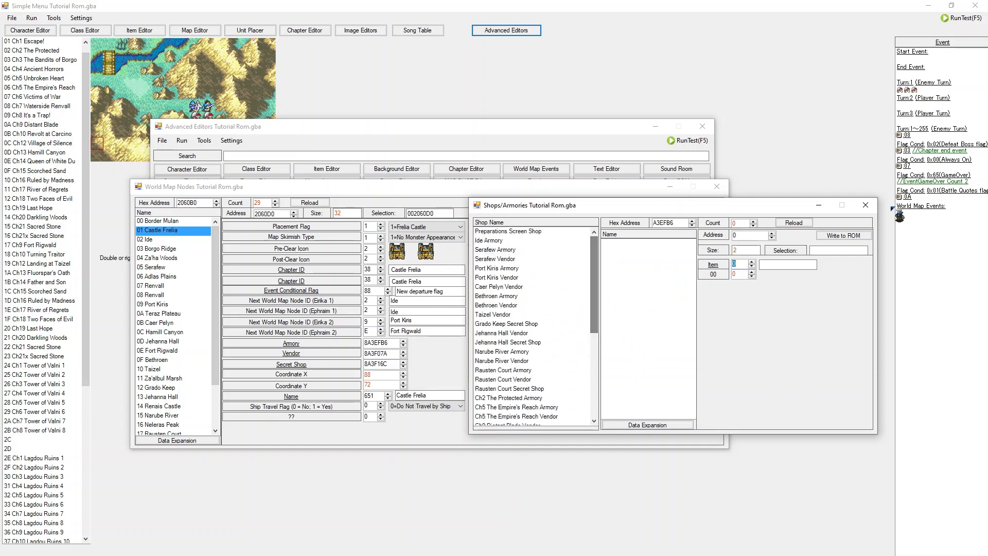
{"action": "left_click", "coordinate": [866, 205]}
Step: Select the Ide node and open its armory in the shop editor to view its items, then close it
{"action": "left_click", "coordinate": [190, 240]}
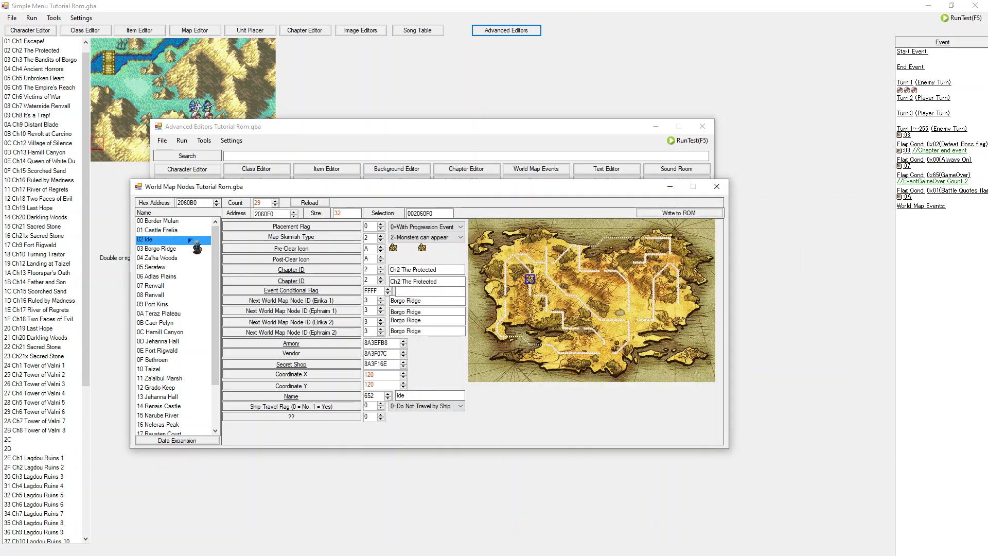
{"action": "mouse_move", "coordinate": [325, 323]}
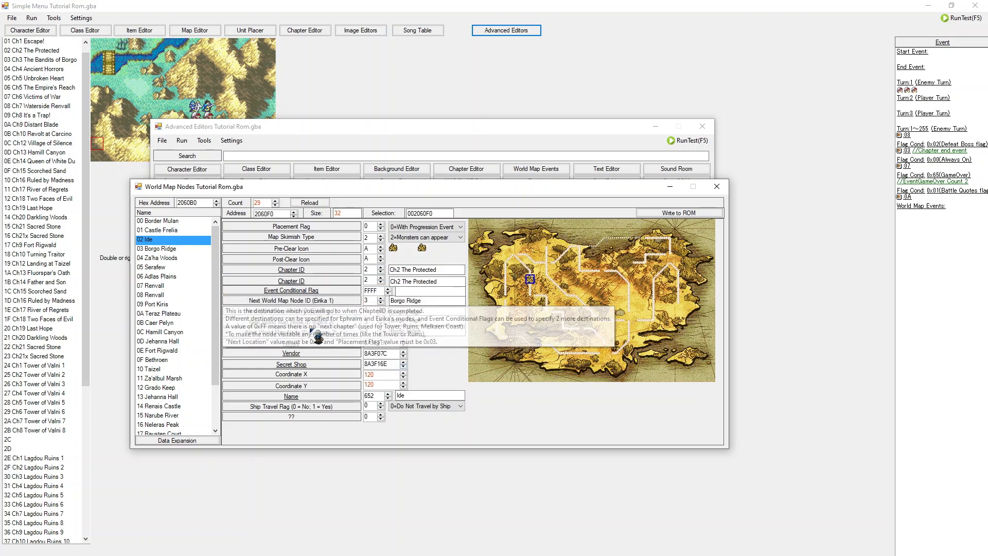
{"action": "left_click", "coordinate": [291, 343]}
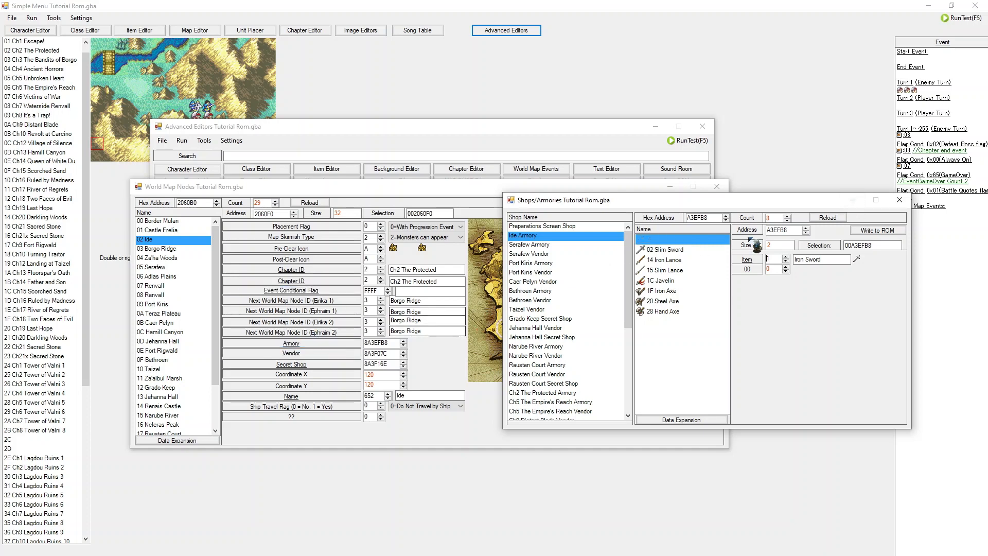
{"action": "left_click", "coordinate": [900, 200]}
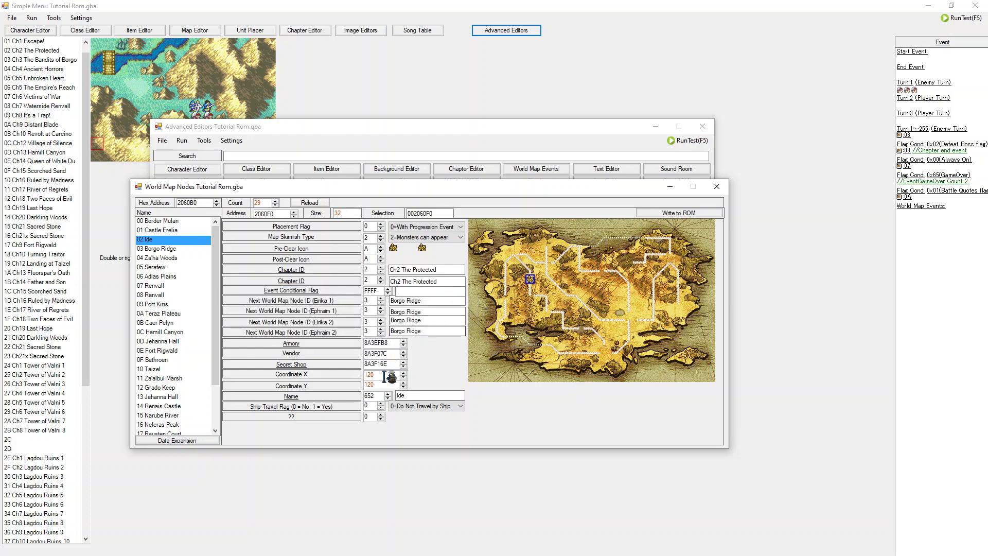
Step: Open Ide's secret shop in the shop editor and browse shop entries down to Ch14 Queen of White Dunes Secret Shop
{"action": "left_click", "coordinate": [373, 364]}
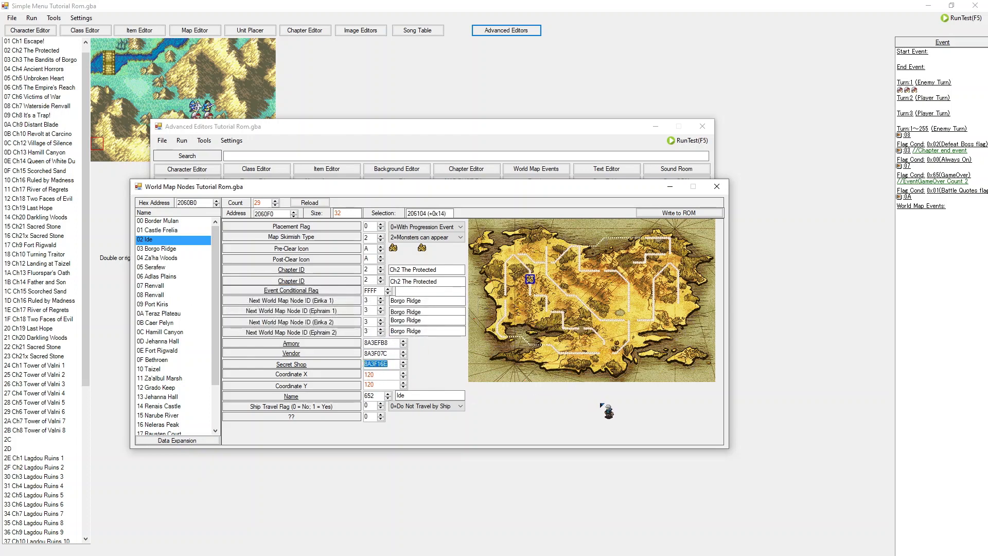
{"action": "left_click", "coordinate": [338, 366]}
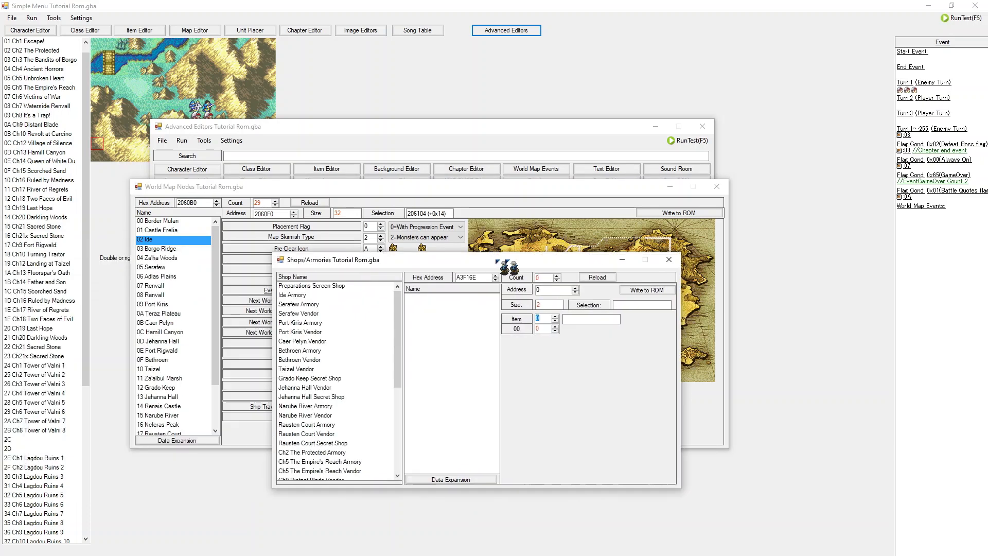
{"action": "left_click", "coordinate": [413, 297]}
{"action": "scroll", "coordinate": [409, 294], "scroll_direction": "up", "scroll_amount": 6}
{"action": "left_click", "coordinate": [386, 257]}
{"action": "left_click", "coordinate": [396, 231]}
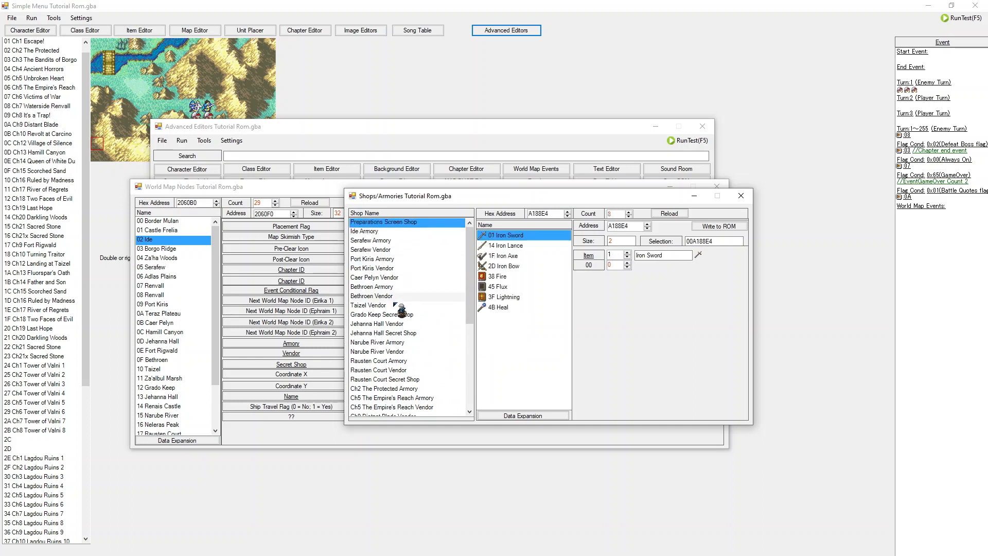
{"action": "scroll", "coordinate": [422, 308], "scroll_direction": "down", "scroll_amount": 2}
{"action": "scroll", "coordinate": [422, 314], "scroll_direction": "down", "scroll_amount": 3}
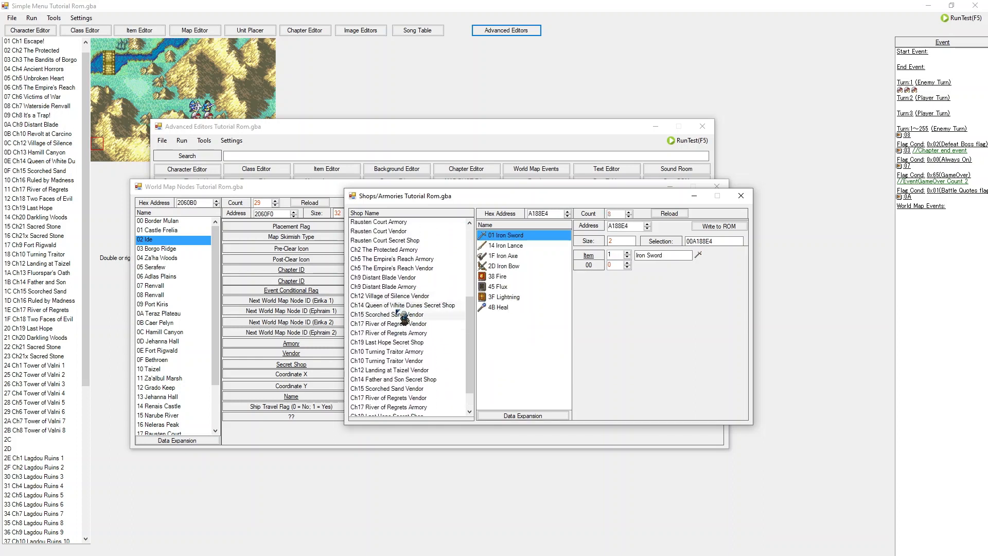
{"action": "left_click", "coordinate": [401, 306]}
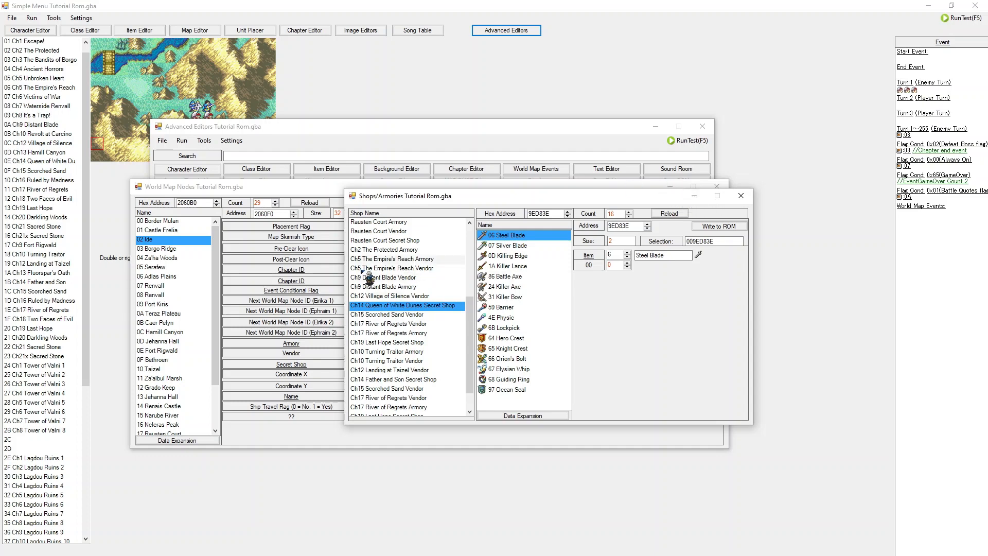
{"action": "left_click_drag", "start_coordinate": [655, 202], "coordinate": [517, 431]}
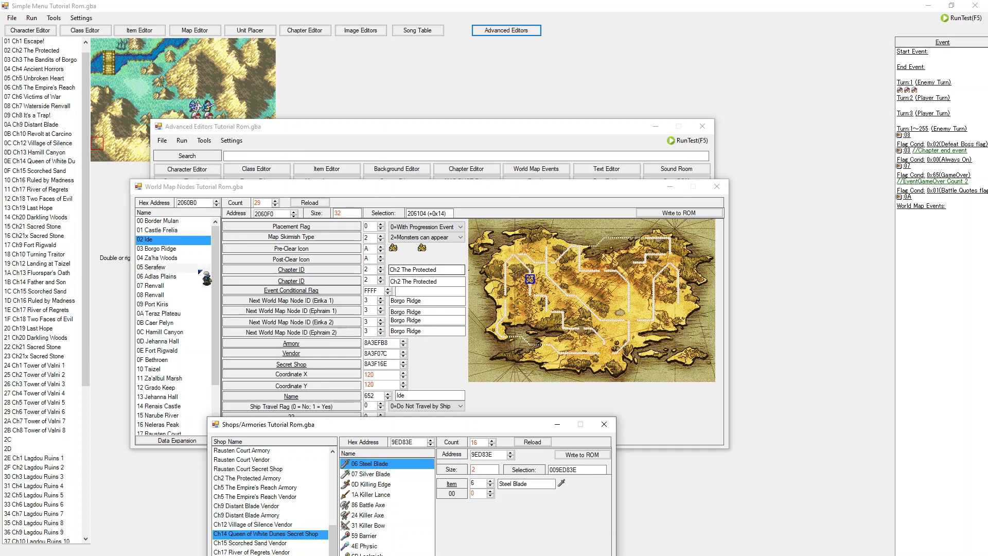
Step: Select the Borgo Ridge node, reposition the shop editor window beside the node editor, then close it
{"action": "left_click", "coordinate": [193, 250]}
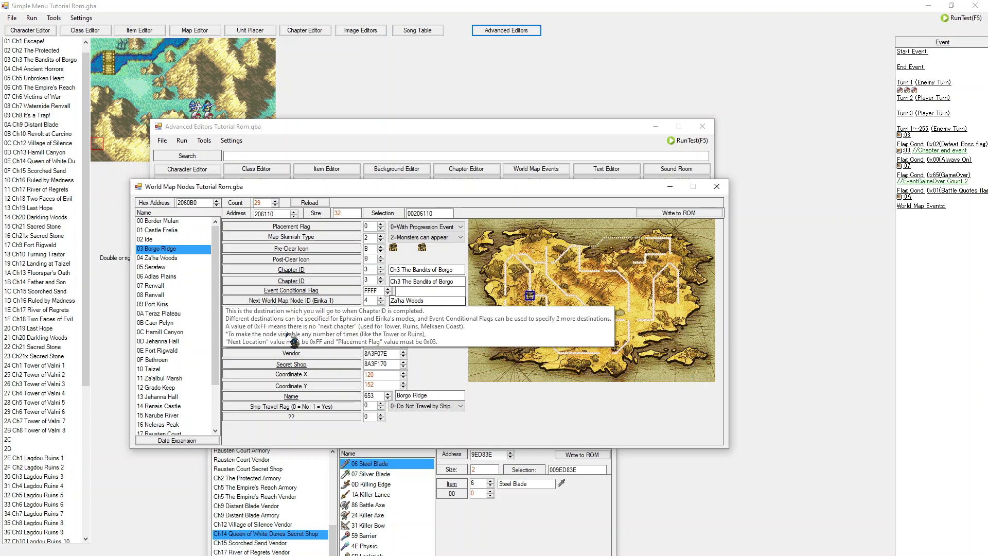
{"action": "left_click", "coordinate": [521, 485]}
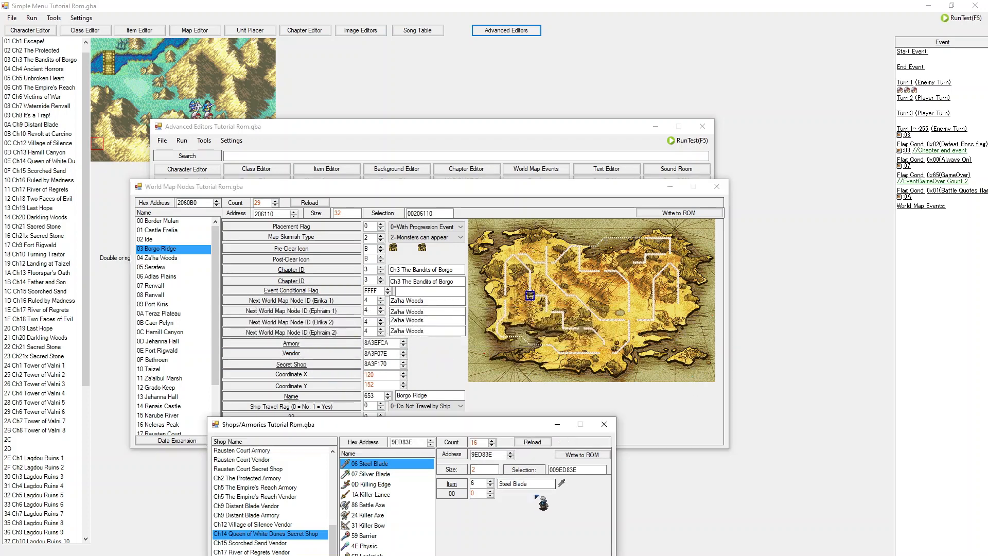
{"action": "left_click_drag", "start_coordinate": [523, 429], "coordinate": [827, 404]}
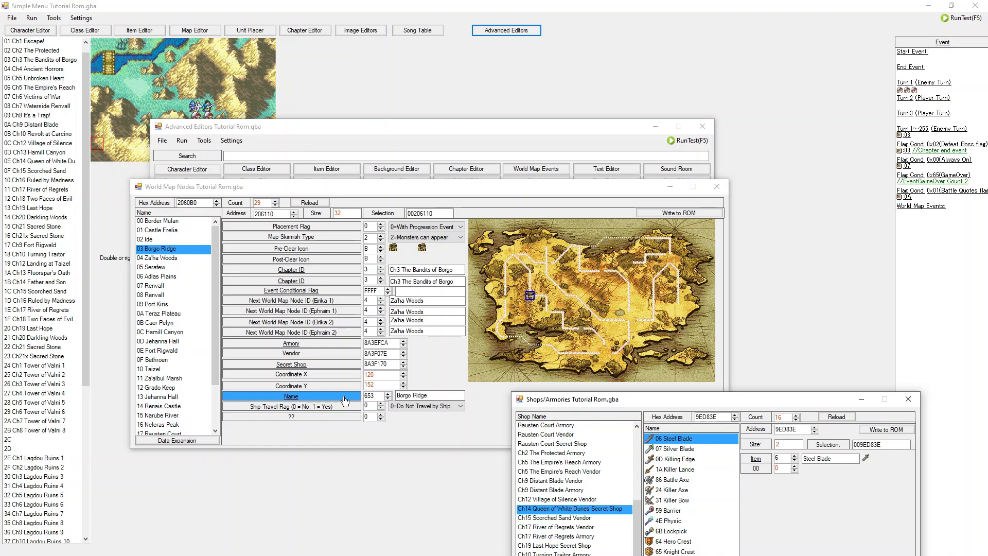
{"action": "left_click_drag", "start_coordinate": [632, 401], "coordinate": [731, 216]}
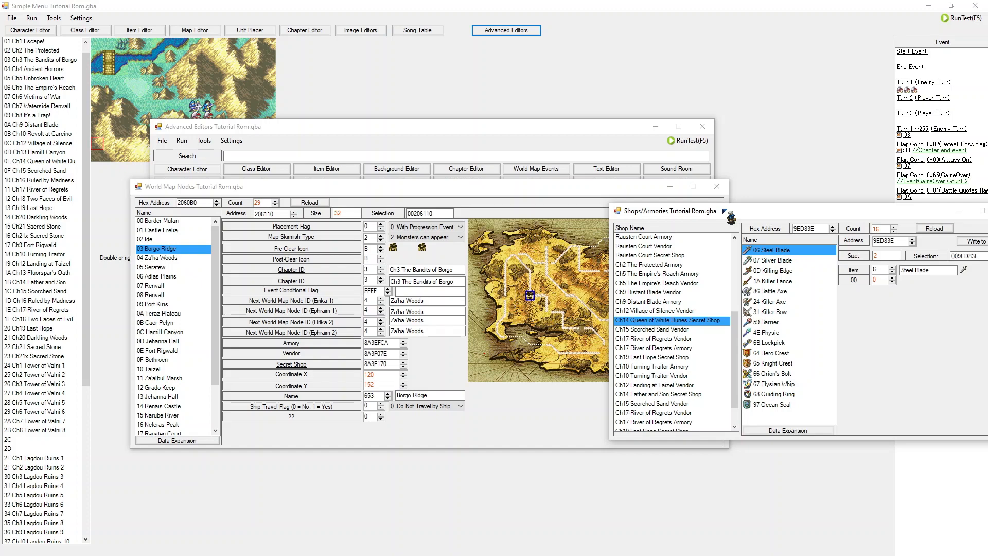
{"action": "left_click_drag", "start_coordinate": [723, 210], "coordinate": [368, 192]}
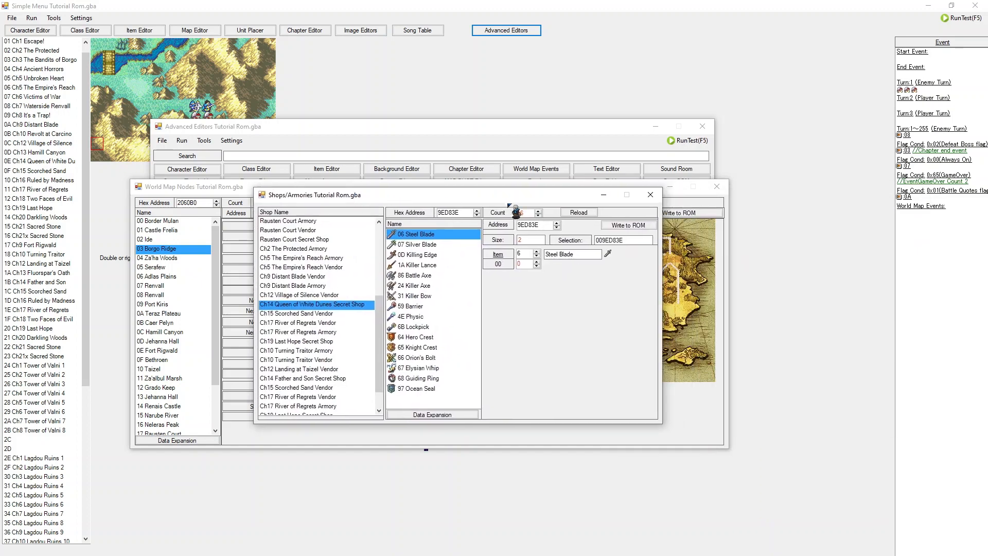
{"action": "left_click", "coordinate": [644, 193]}
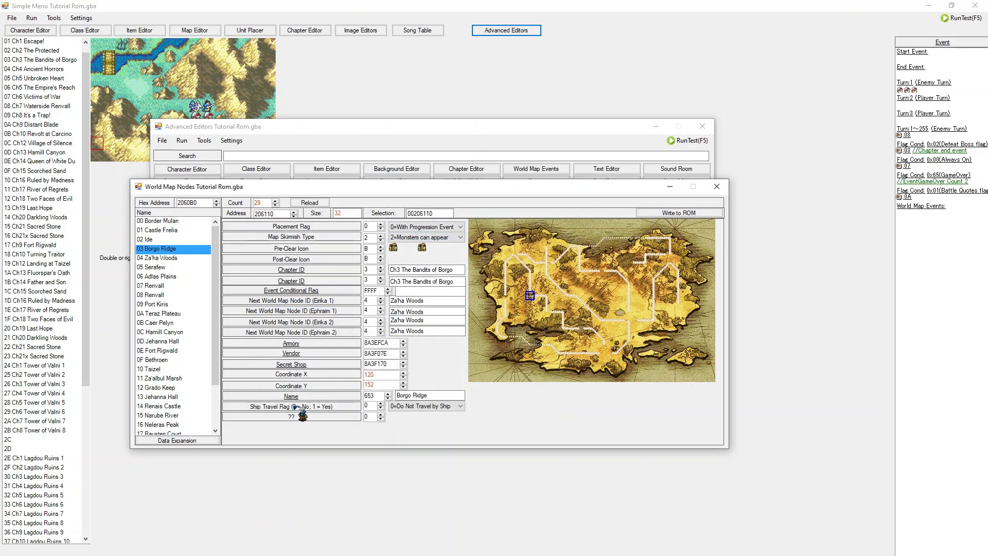
Step: Select the Border Mulan, Castle Frelia and Melkaen Coast nodes and scroll the node list to compare their settings
{"action": "left_click", "coordinate": [167, 221]}
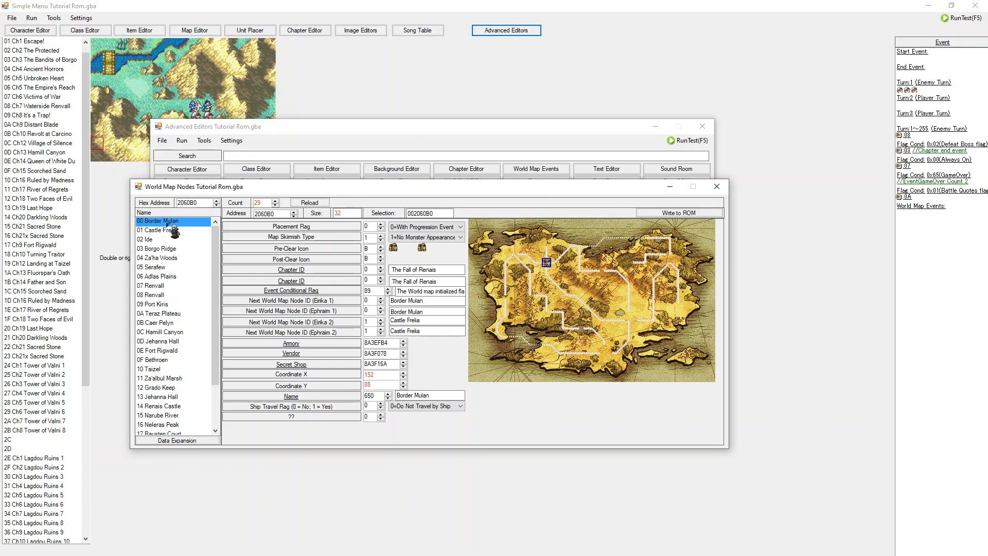
{"action": "left_click", "coordinate": [166, 231]}
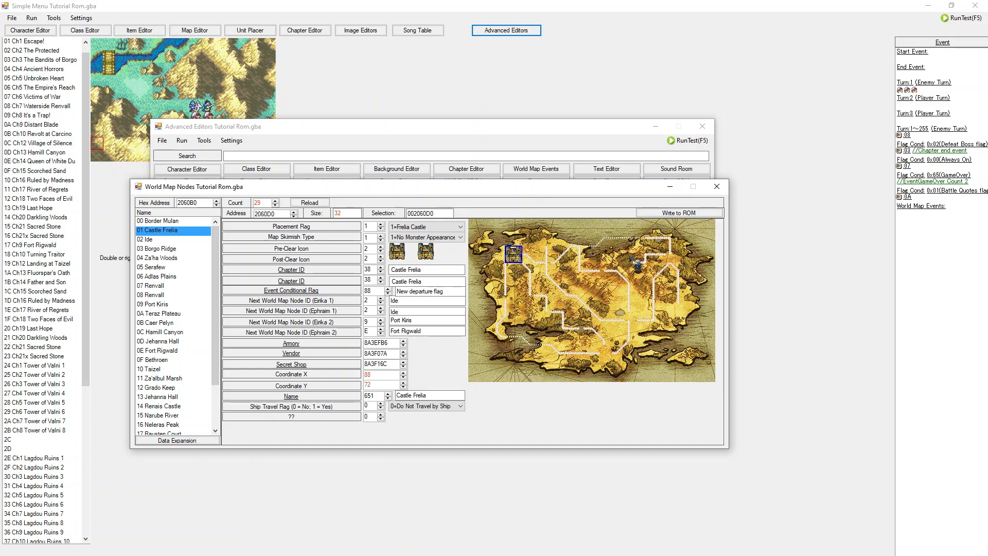
{"action": "scroll", "coordinate": [195, 335], "scroll_direction": "down", "scroll_amount": 2}
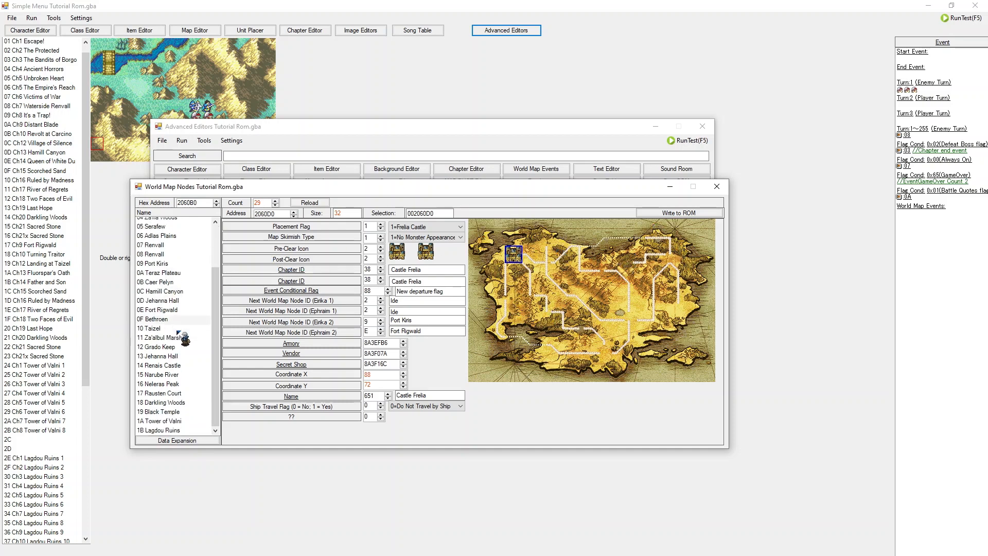
{"action": "left_click", "coordinate": [162, 424]}
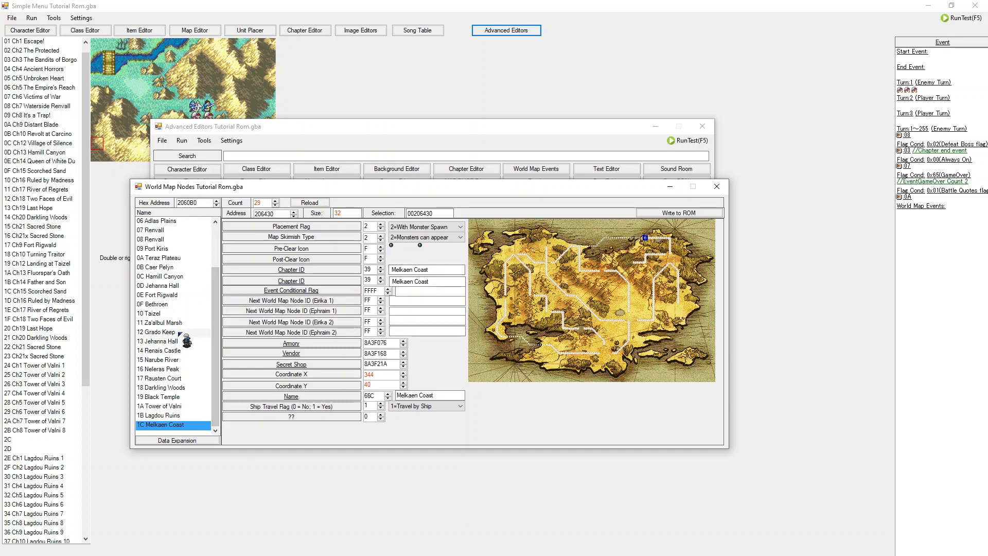
{"action": "scroll", "coordinate": [183, 343], "scroll_direction": "up", "scroll_amount": 2}
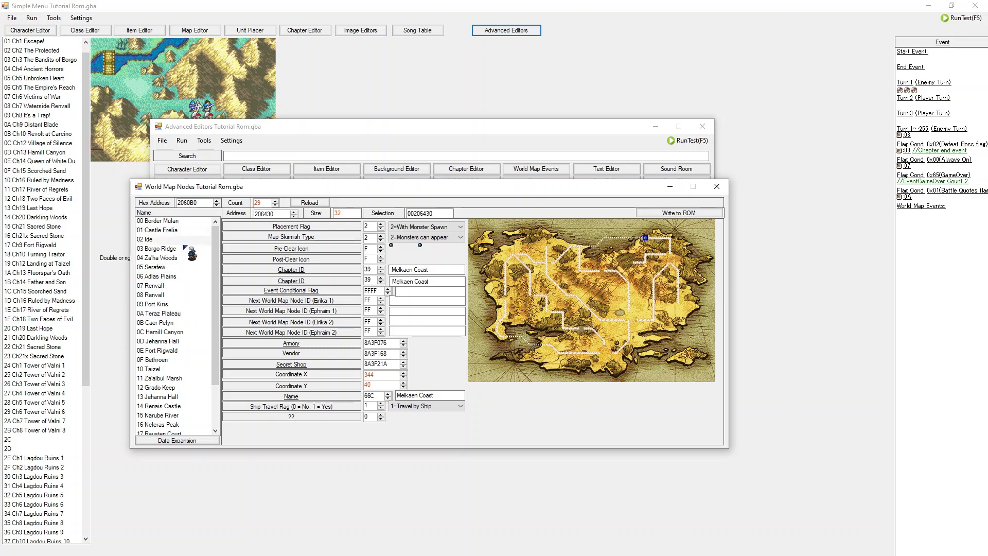
{"action": "scroll", "coordinate": [184, 257], "scroll_direction": "down", "scroll_amount": 2}
{"action": "scroll", "coordinate": [184, 268], "scroll_direction": "up", "scroll_amount": 2}
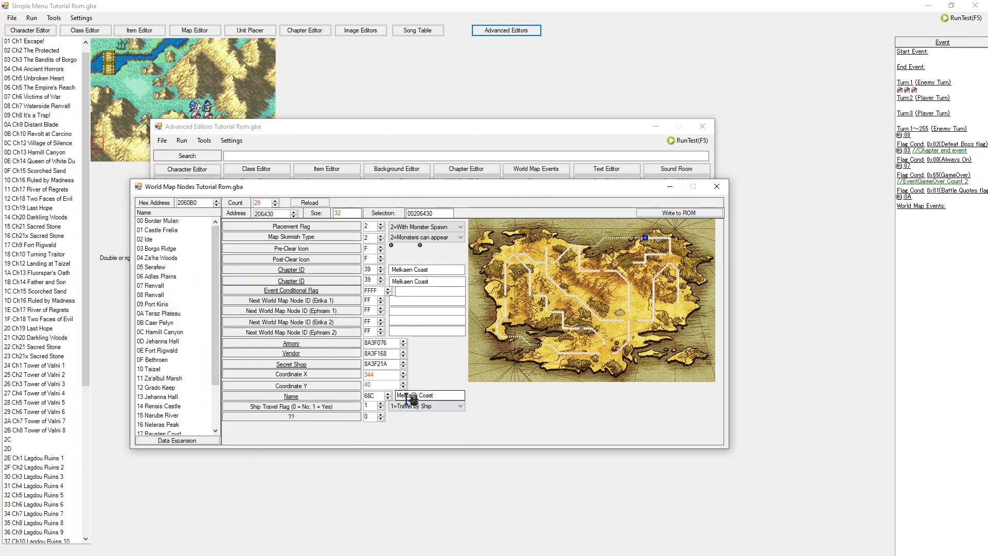
{"action": "scroll", "coordinate": [184, 334], "scroll_direction": "down", "scroll_amount": 2}
{"action": "scroll", "coordinate": [180, 330], "scroll_direction": "down", "scroll_amount": 1}
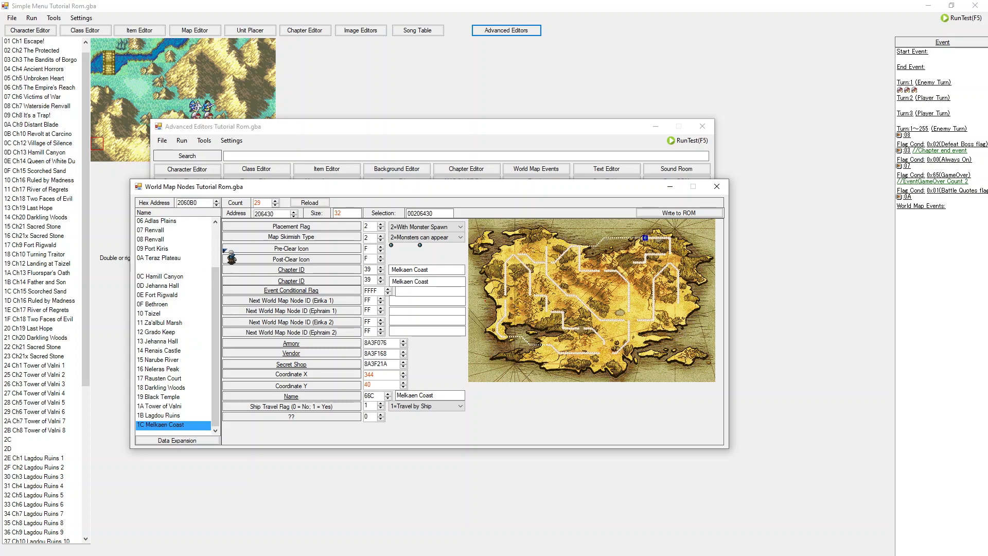
Step: Move the node editor window, then select the Castle Frelia and Renvall nodes to review their settings
{"action": "left_click_drag", "start_coordinate": [362, 189], "coordinate": [387, 175]}
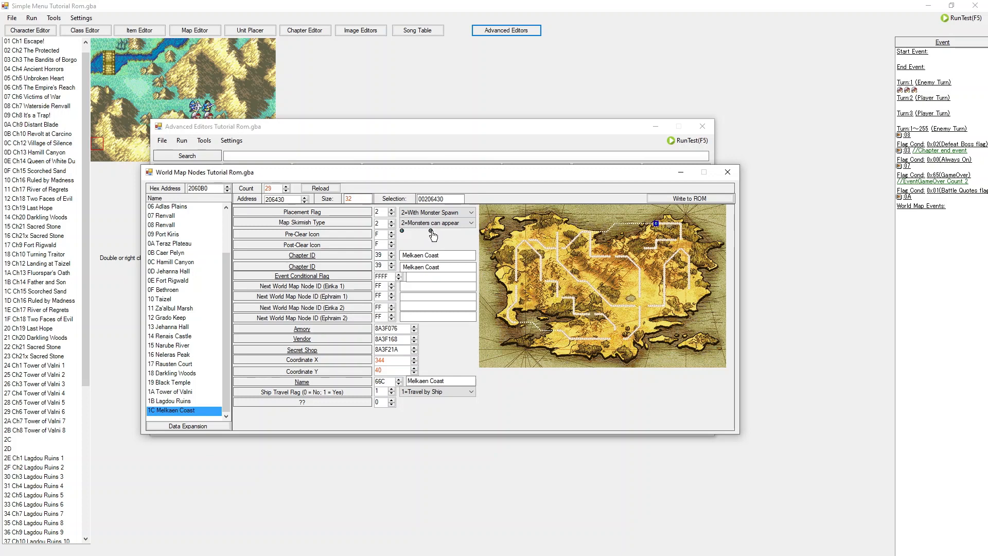
{"action": "scroll", "coordinate": [201, 247], "scroll_direction": "up", "scroll_amount": 2}
{"action": "left_click", "coordinate": [170, 215]}
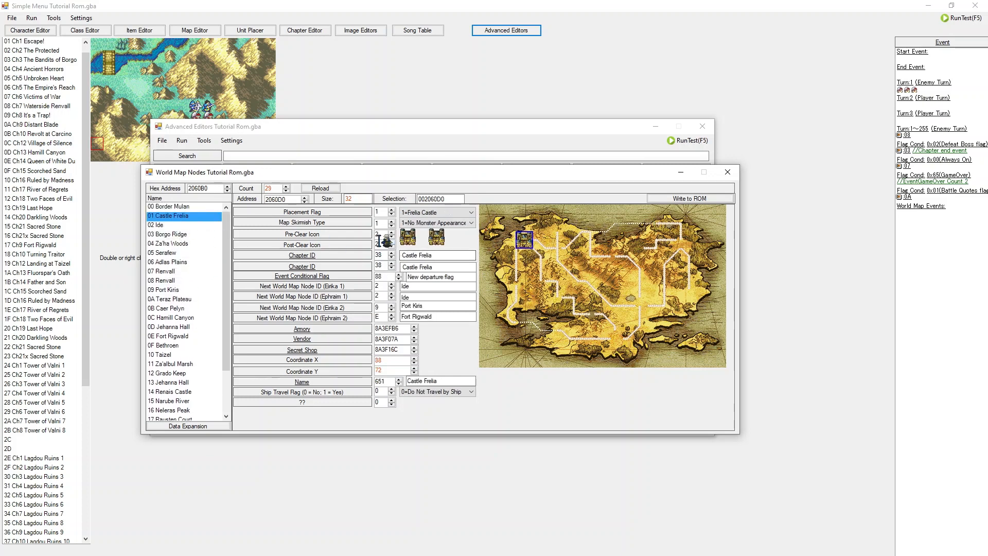
{"action": "left_click", "coordinate": [170, 272]}
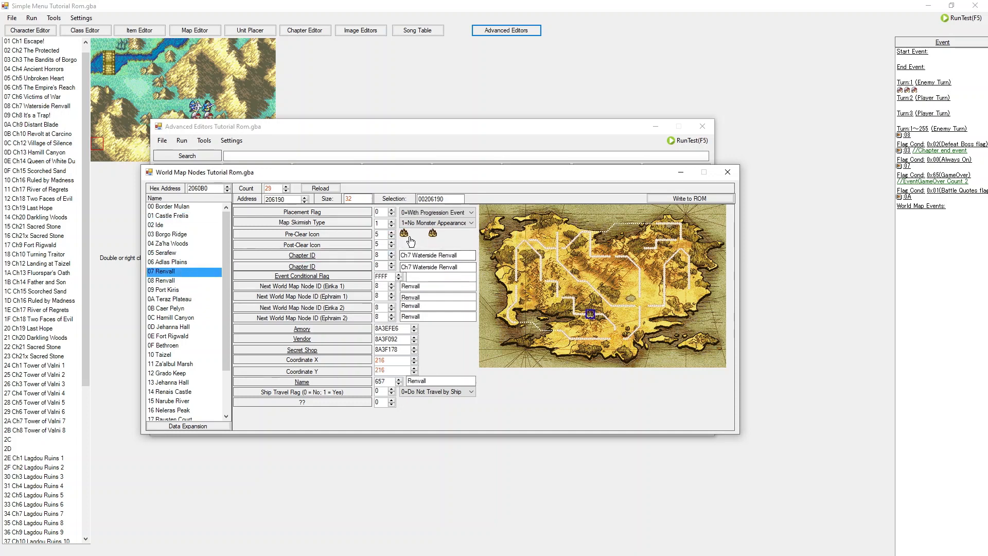
Step: Switch back and forth between the two Renvall nodes to compare their chapter and next-node settings
{"action": "left_click", "coordinate": [199, 281]}
{"action": "left_click", "coordinate": [190, 273]}
{"action": "left_click", "coordinate": [189, 281]}
{"action": "left_click", "coordinate": [189, 272]}
{"action": "left_click", "coordinate": [190, 281]}
{"action": "left_click", "coordinate": [190, 270]}
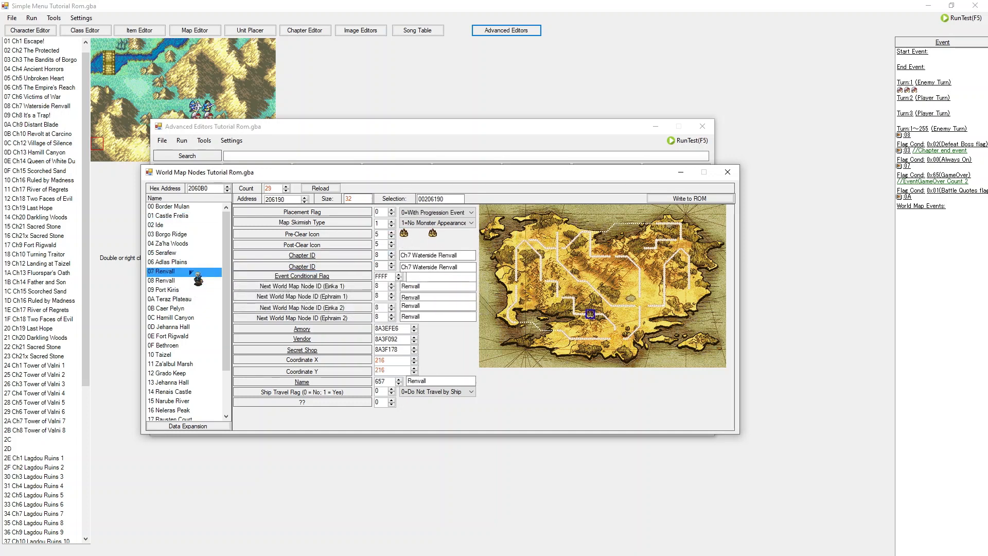
{"action": "left_click", "coordinate": [190, 280]}
{"action": "left_click", "coordinate": [190, 273]}
{"action": "left_click", "coordinate": [190, 281]}
{"action": "left_click", "coordinate": [189, 271]}
{"action": "left_click", "coordinate": [188, 280]}
{"action": "left_click", "coordinate": [186, 271]}
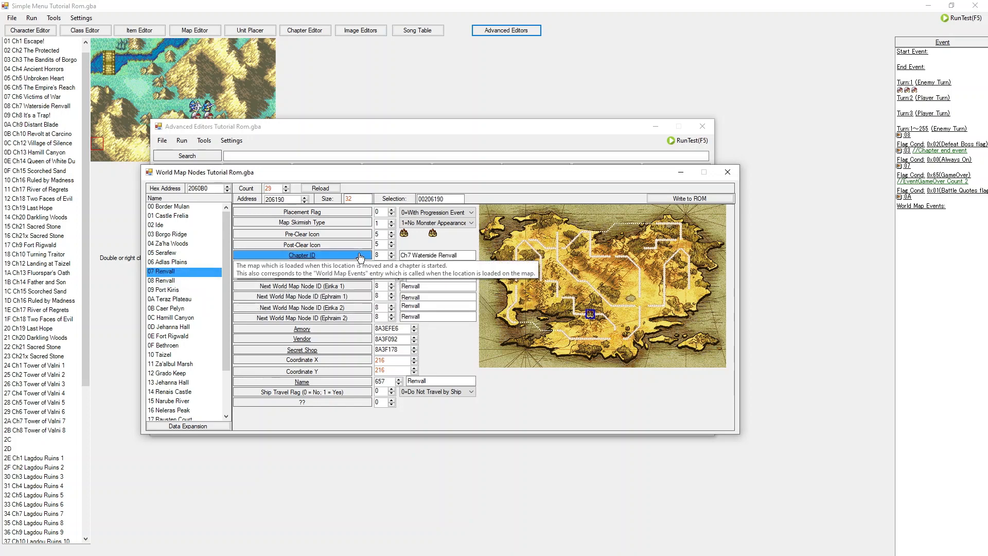
{"action": "left_click", "coordinate": [185, 280]}
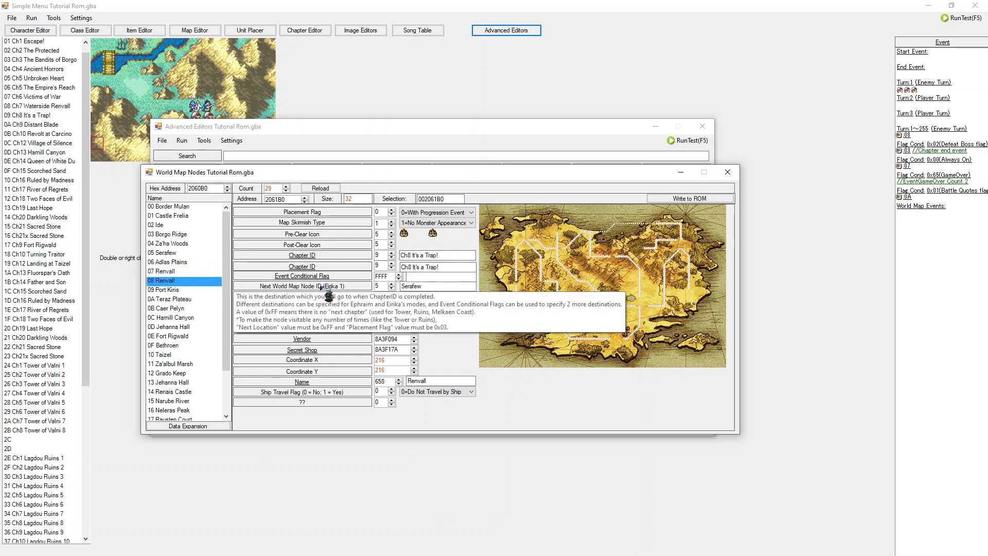
{"action": "left_click", "coordinate": [185, 271]}
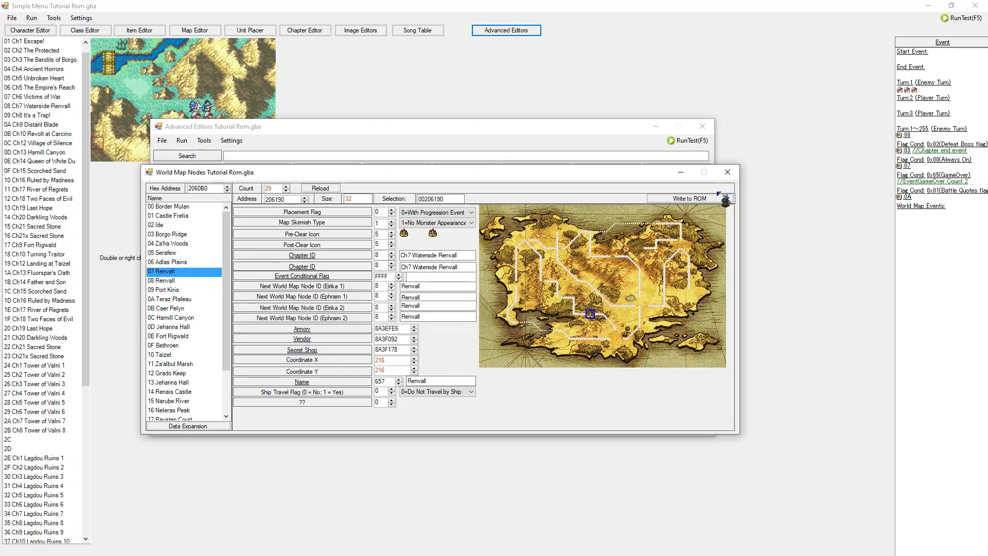
Step: Close the node editor, open the world map roads list and select the Hamill Canyon -> Jehanna Hall road
{"action": "left_click", "coordinate": [728, 172]}
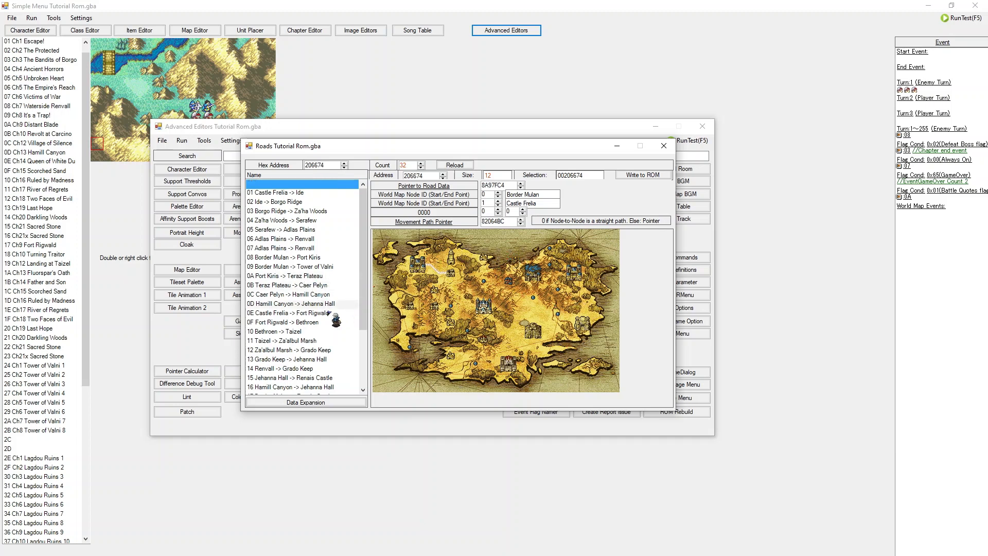
{"action": "scroll", "coordinate": [318, 297], "scroll_direction": "down", "scroll_amount": 2}
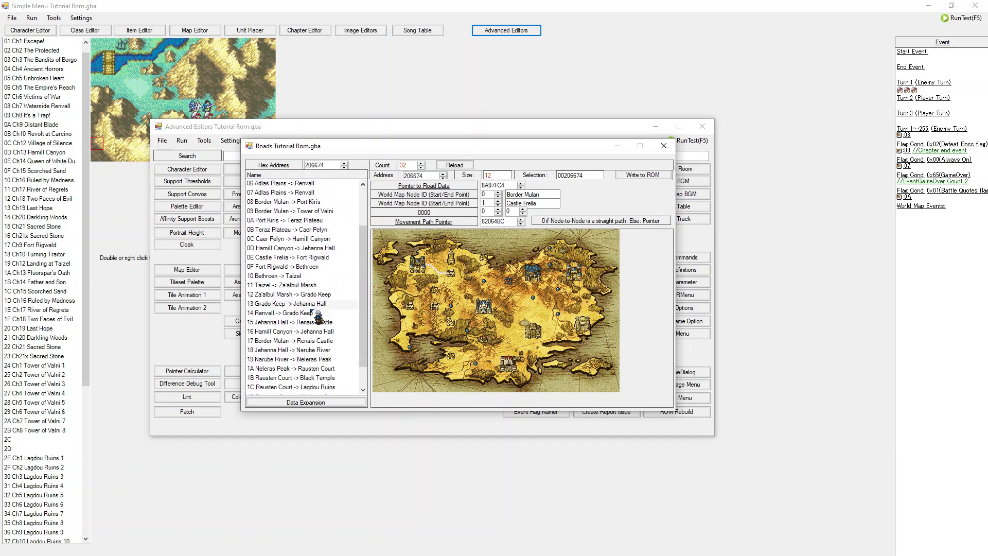
{"action": "left_click", "coordinate": [312, 322]}
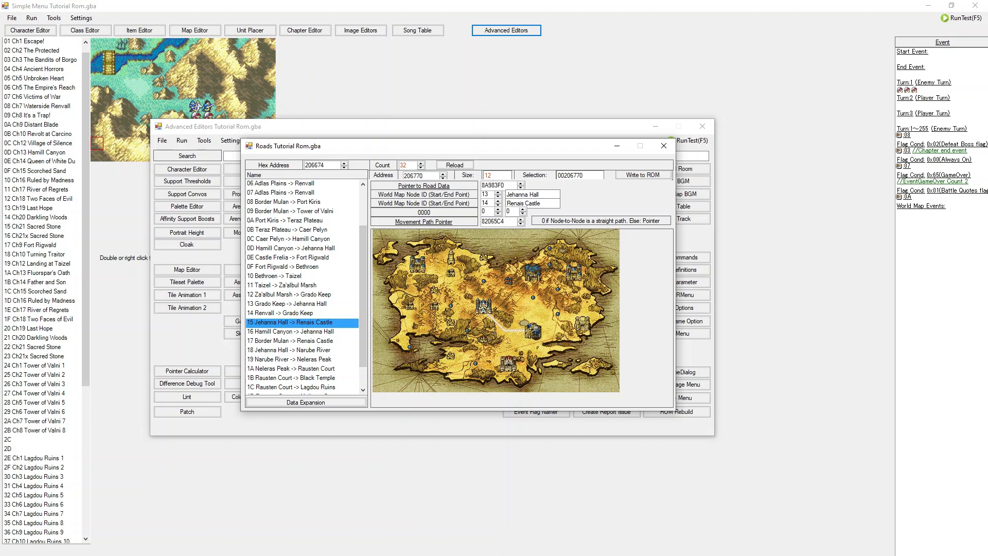
{"action": "scroll", "coordinate": [321, 284], "scroll_direction": "down", "scroll_amount": 1}
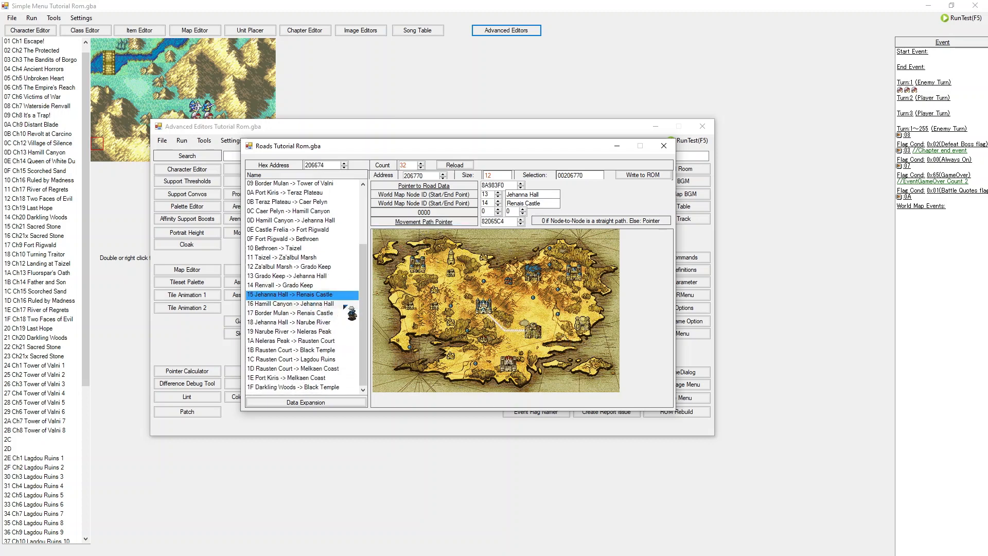
{"action": "left_click", "coordinate": [319, 303]}
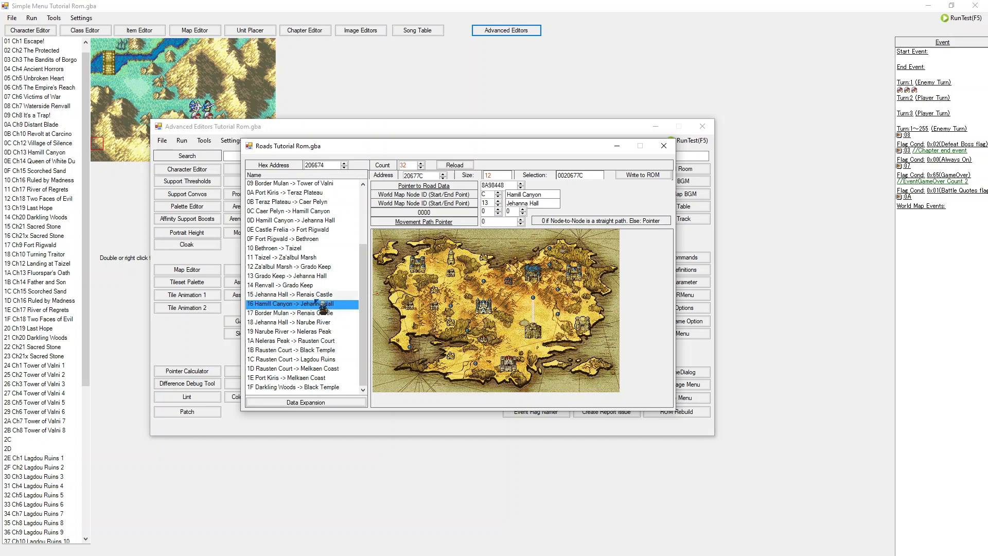
Step: Open the road drawing editor for this road, try painting road tiles onto the map, and close it discarding the changes
{"action": "left_click", "coordinate": [456, 189]}
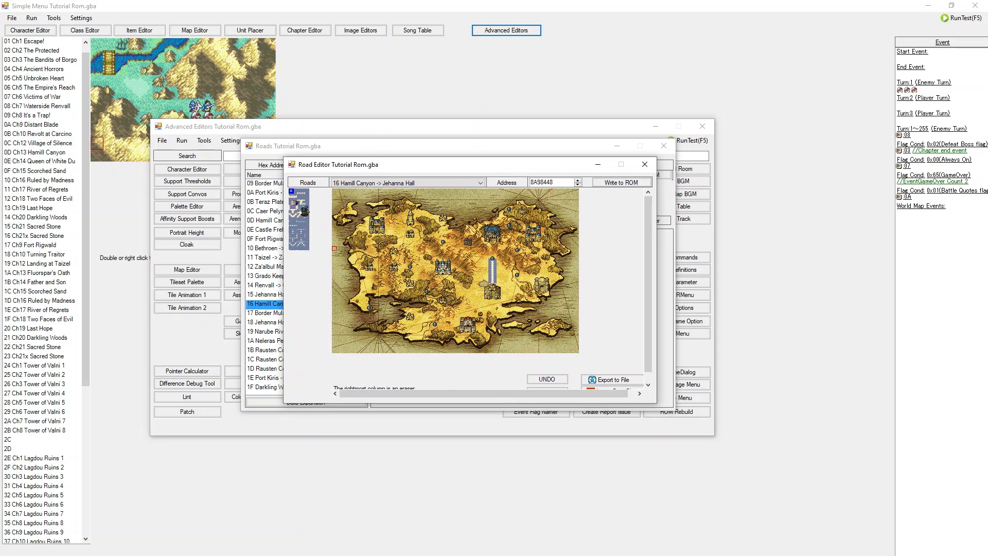
{"action": "left_click_drag", "start_coordinate": [504, 396], "coordinate": [538, 396]}
{"action": "left_click_drag", "start_coordinate": [649, 293], "coordinate": [648, 305]}
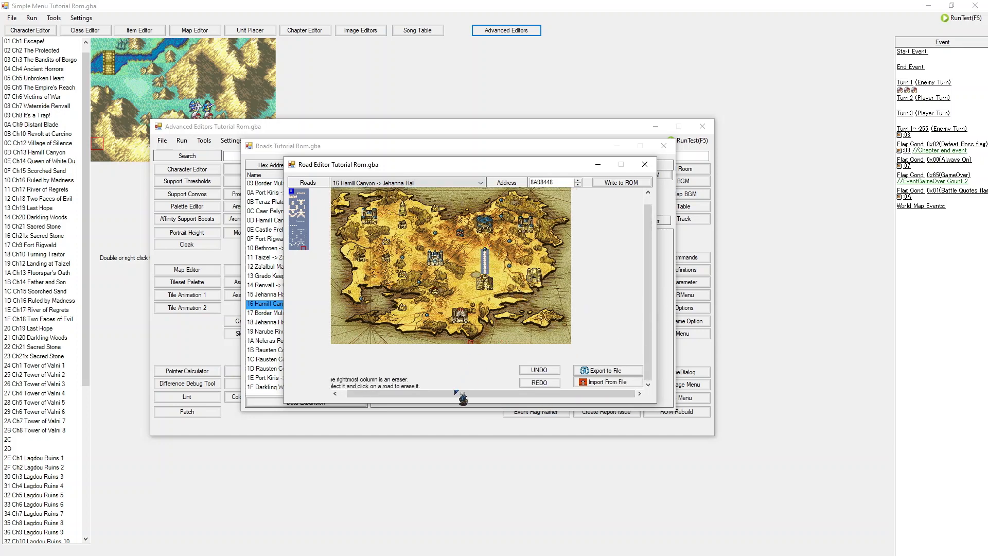
{"action": "left_click_drag", "start_coordinate": [464, 394], "coordinate": [428, 397]}
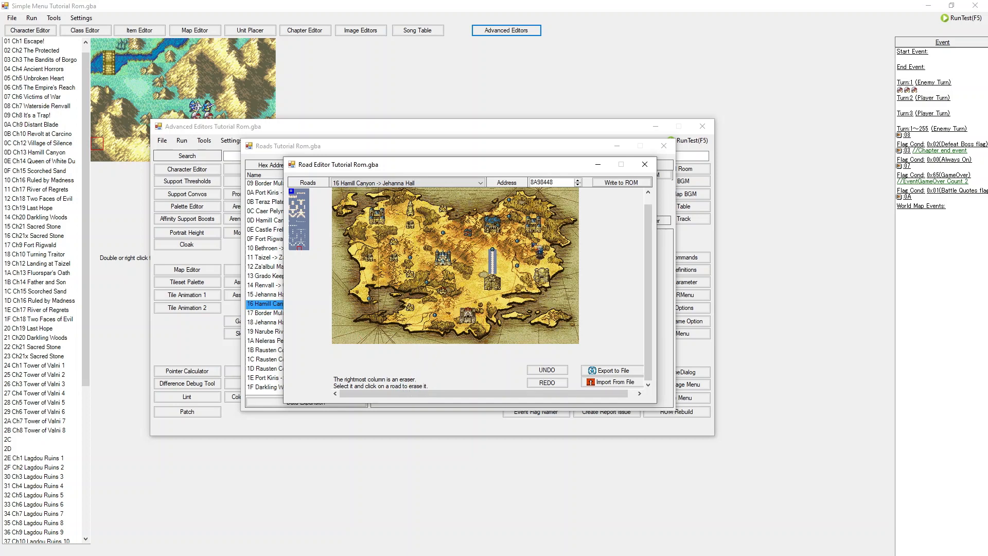
{"action": "left_click", "coordinate": [292, 224]}
{"action": "left_click", "coordinate": [492, 259]}
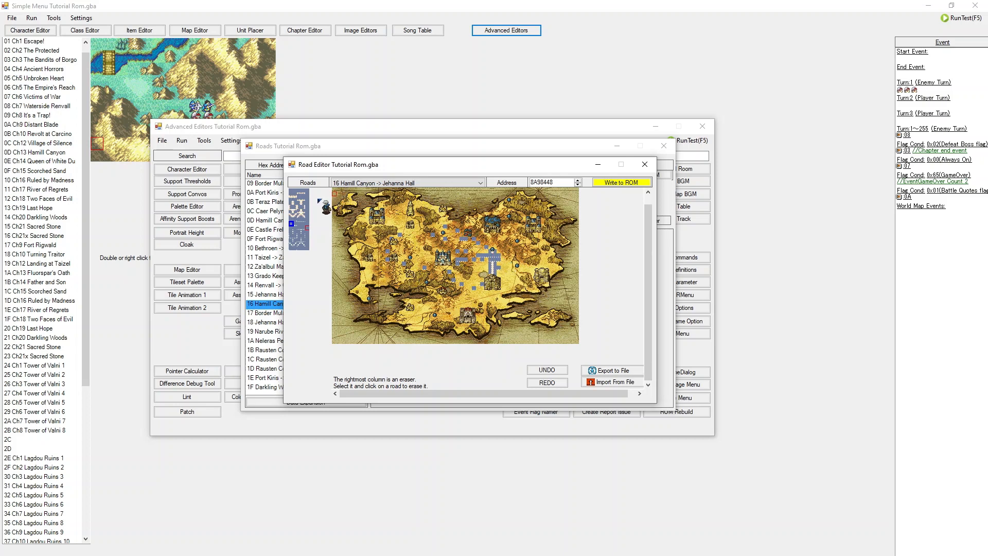
{"action": "left_click", "coordinate": [295, 195]}
{"action": "left_click", "coordinate": [296, 199]}
{"action": "left_click_drag", "start_coordinate": [503, 247], "coordinate": [514, 247]}
{"action": "left_click", "coordinate": [645, 165]}
{"action": "left_click", "coordinate": [532, 320]}
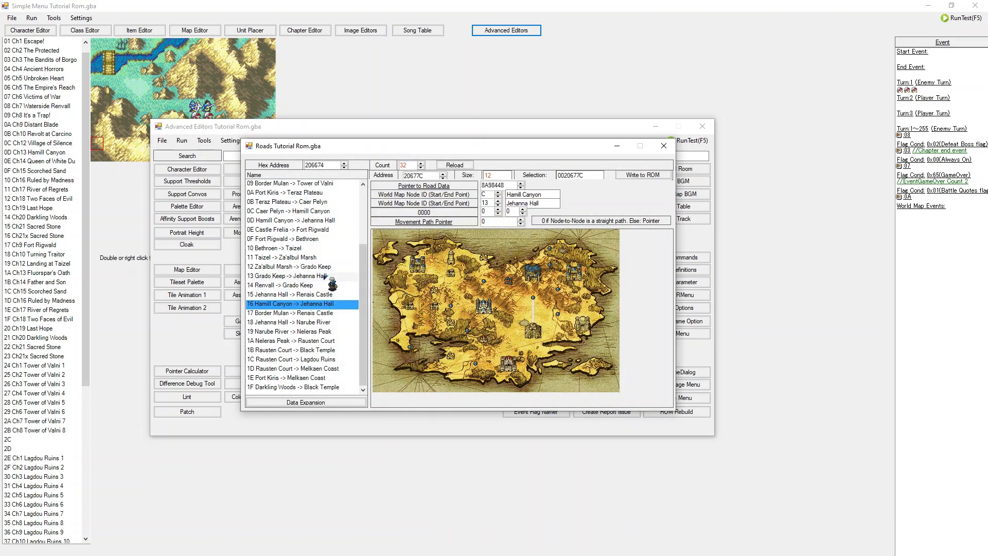
Step: Open the road movement editor for the same road, try adjusting the X coordinate, and close it discarding the changes
{"action": "scroll", "coordinate": [315, 338], "scroll_direction": "up", "scroll_amount": 3}
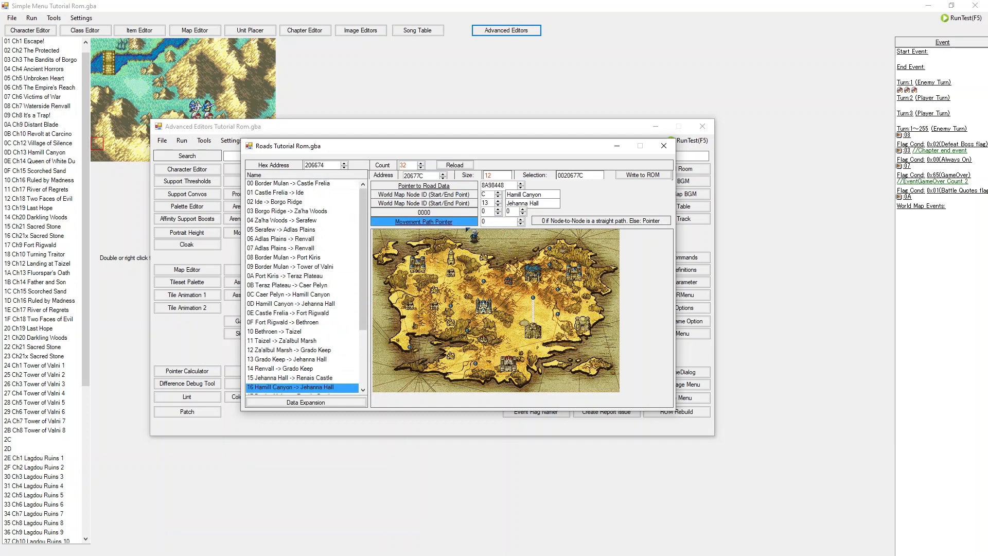
{"action": "left_click", "coordinate": [443, 223]}
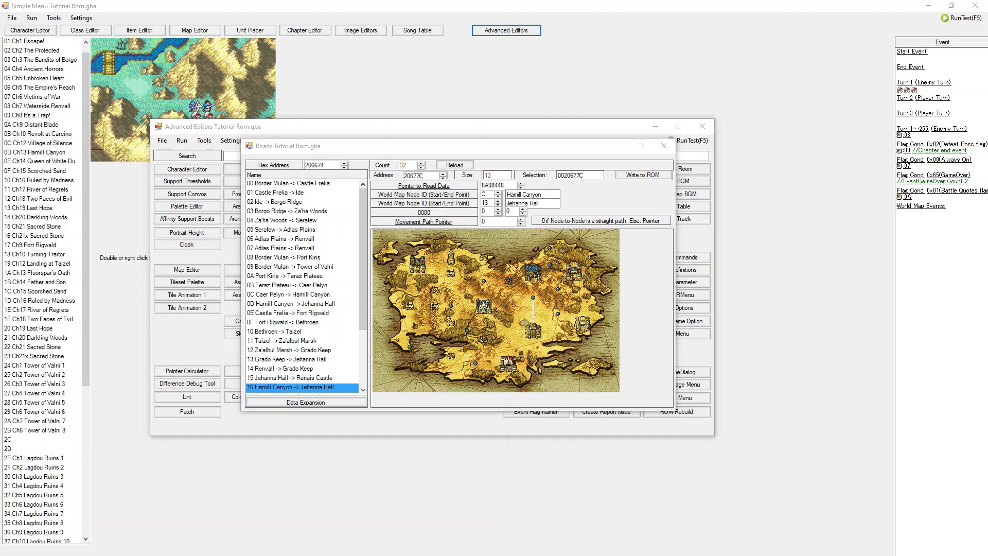
{"action": "left_click_drag", "start_coordinate": [497, 150], "coordinate": [566, 160]}
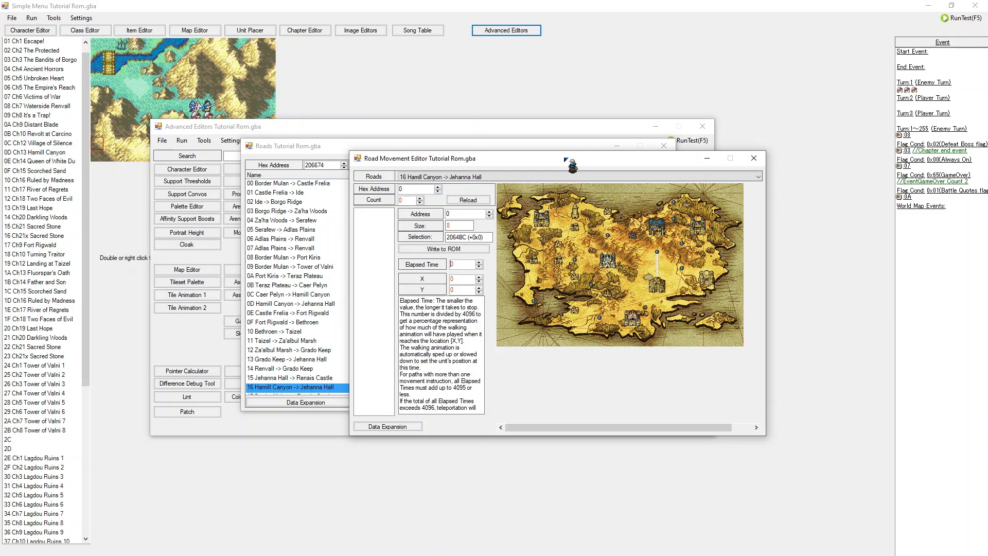
{"action": "left_click_drag", "start_coordinate": [567, 160], "coordinate": [524, 240]}
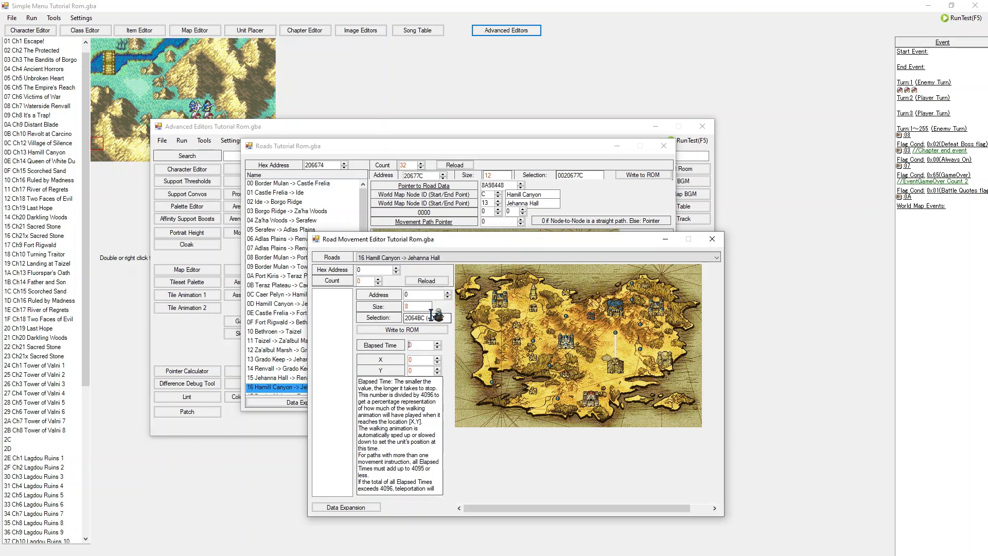
{"action": "left_click", "coordinate": [409, 345]}
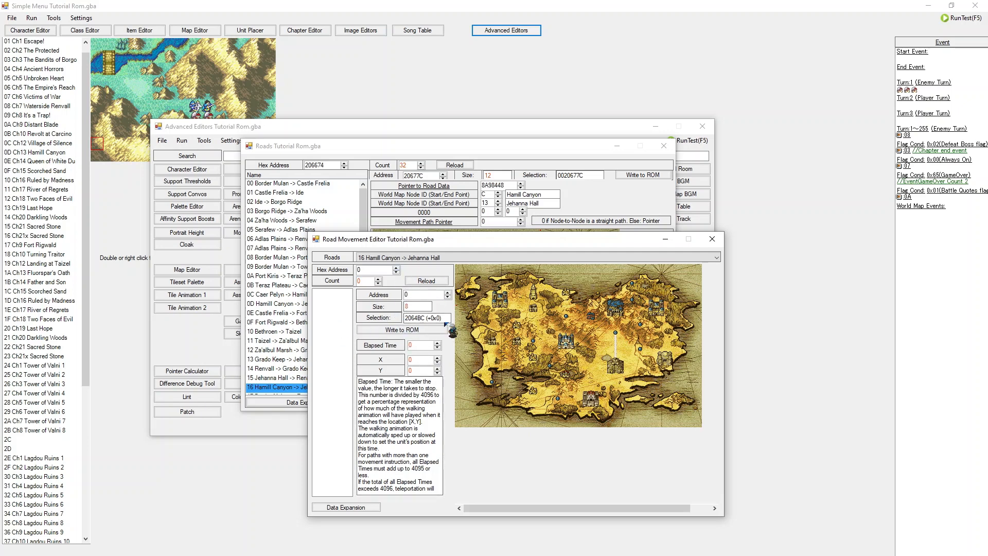
{"action": "left_click", "coordinate": [437, 359]}
{"action": "left_click", "coordinate": [437, 359]}
{"action": "left_click", "coordinate": [437, 359]}
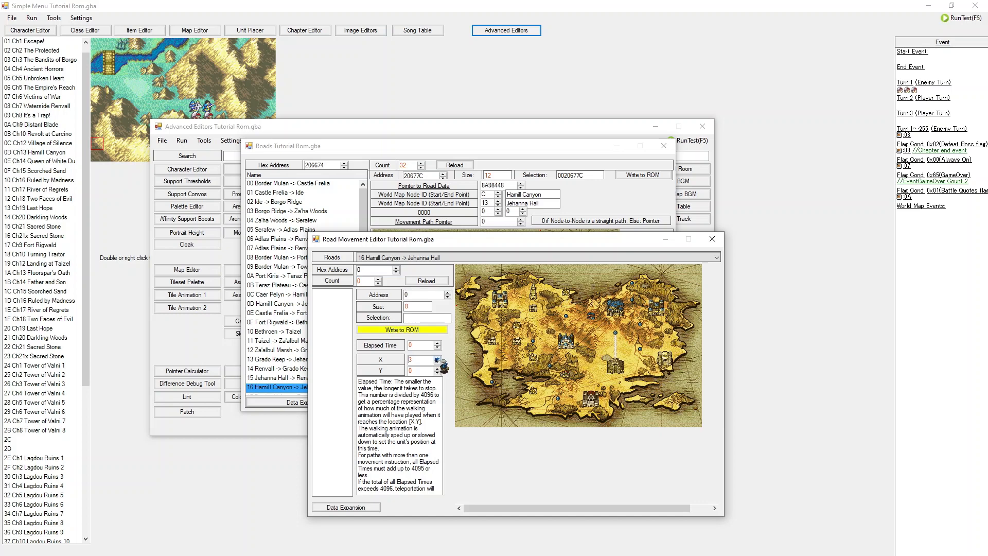
{"action": "left_click", "coordinate": [437, 363]}
{"action": "left_click", "coordinate": [714, 242]}
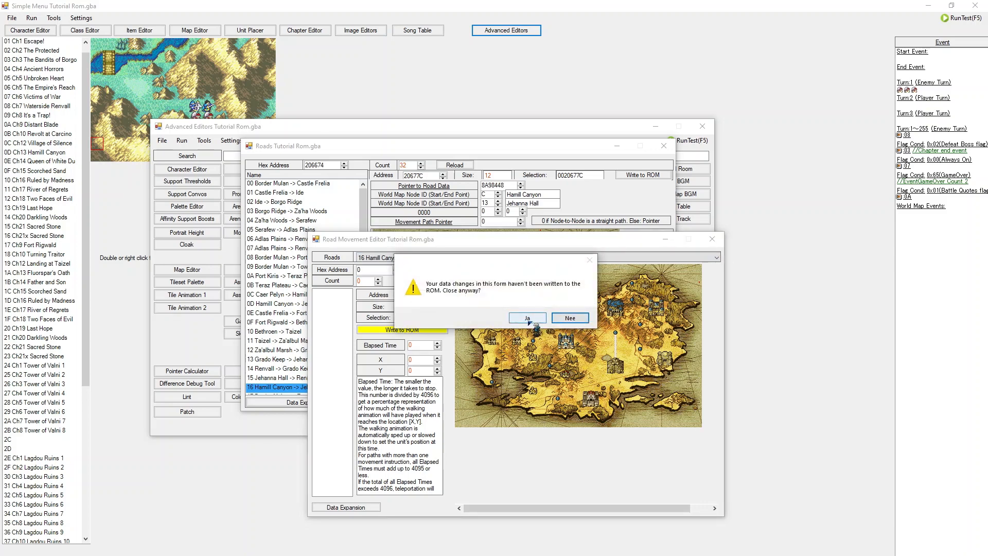
{"action": "left_click", "coordinate": [538, 318]}
Step: Close the roads list, open the world map events editor and open the opening event in the event script editor
{"action": "left_click", "coordinate": [664, 147]}
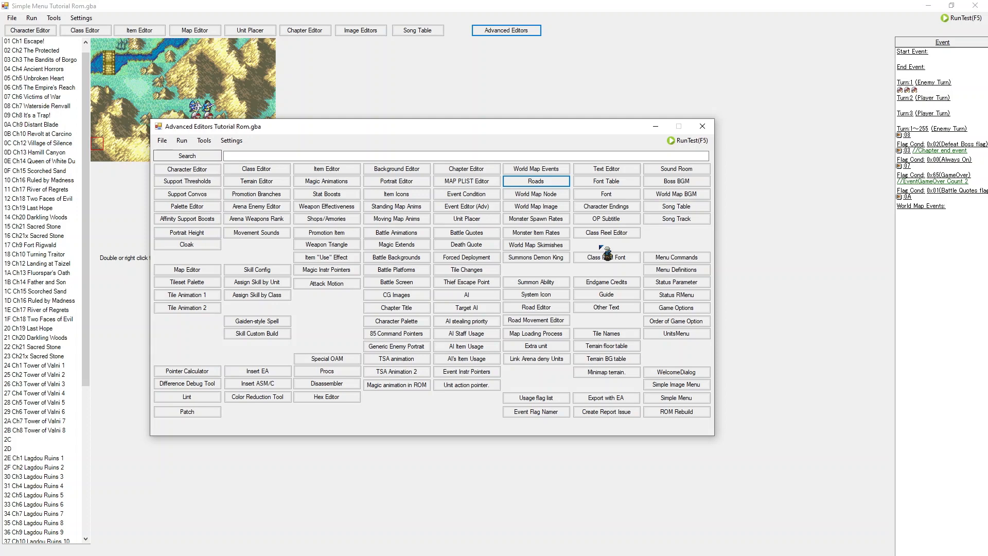
{"action": "left_click", "coordinate": [552, 172]}
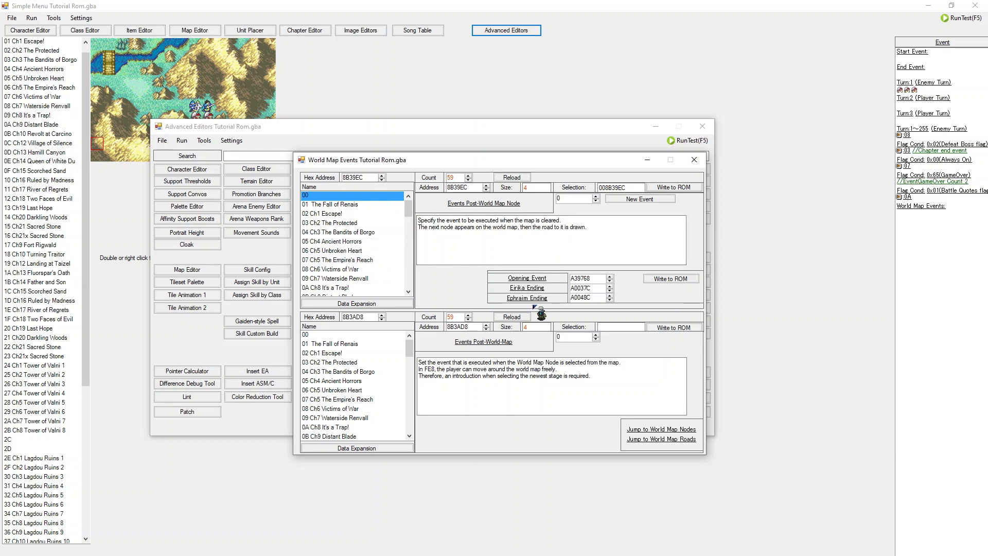
{"action": "left_click", "coordinate": [533, 280]}
{"action": "left_click", "coordinate": [525, 278]}
{"action": "left_click_drag", "start_coordinate": [0, 248], "coordinate": [500, 164]}
Step: Scroll through the opening event's script to examine its world map commands
{"action": "scroll", "coordinate": [343, 251], "scroll_direction": "down", "scroll_amount": 10}
{"action": "scroll", "coordinate": [343, 251], "scroll_direction": "down", "scroll_amount": 10}
{"action": "scroll", "coordinate": [350, 258], "scroll_direction": "down", "scroll_amount": 10}
{"action": "scroll", "coordinate": [343, 252], "scroll_direction": "down", "scroll_amount": 10}
{"action": "scroll", "coordinate": [444, 351], "scroll_direction": "up", "scroll_amount": 10}
{"action": "scroll", "coordinate": [395, 328], "scroll_direction": "down", "scroll_amount": 10}
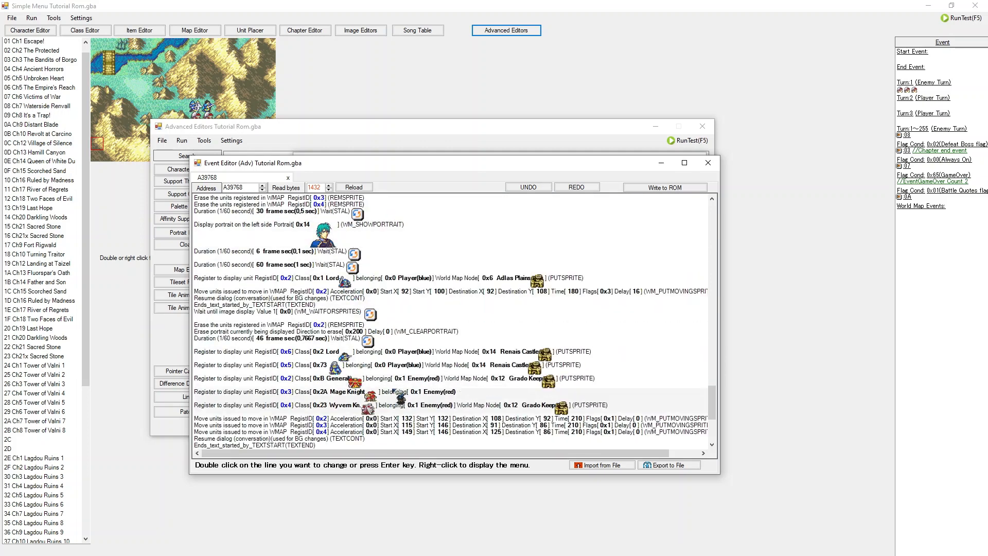
{"action": "scroll", "coordinate": [384, 409], "scroll_direction": "down", "scroll_amount": 1}
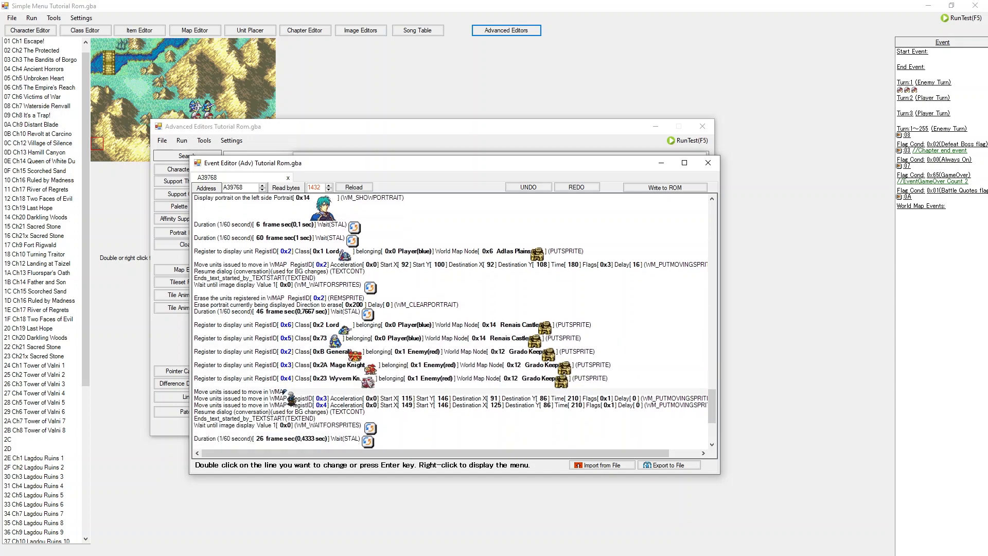
{"action": "scroll", "coordinate": [254, 378], "scroll_direction": "down", "scroll_amount": 2}
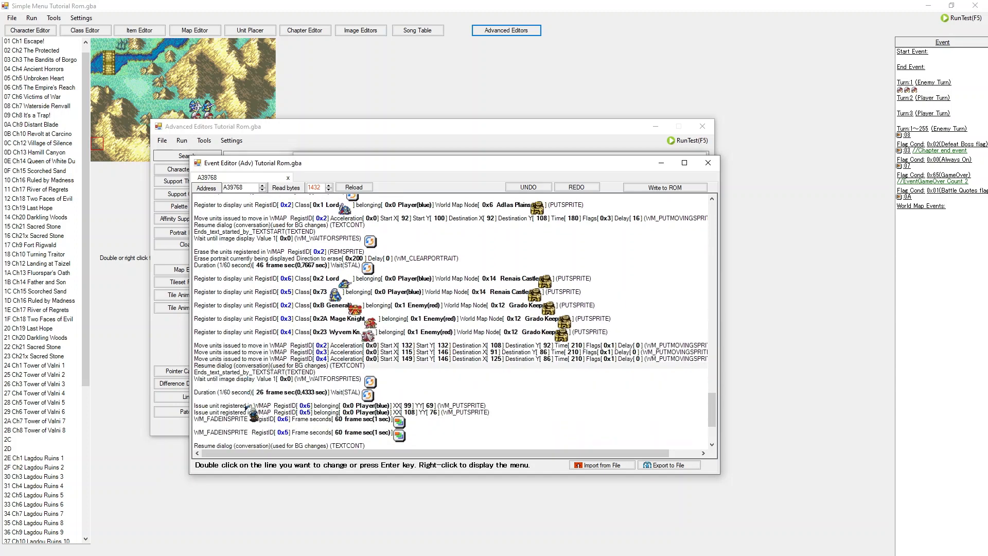
{"action": "scroll", "coordinate": [309, 334], "scroll_direction": "up", "scroll_amount": 5}
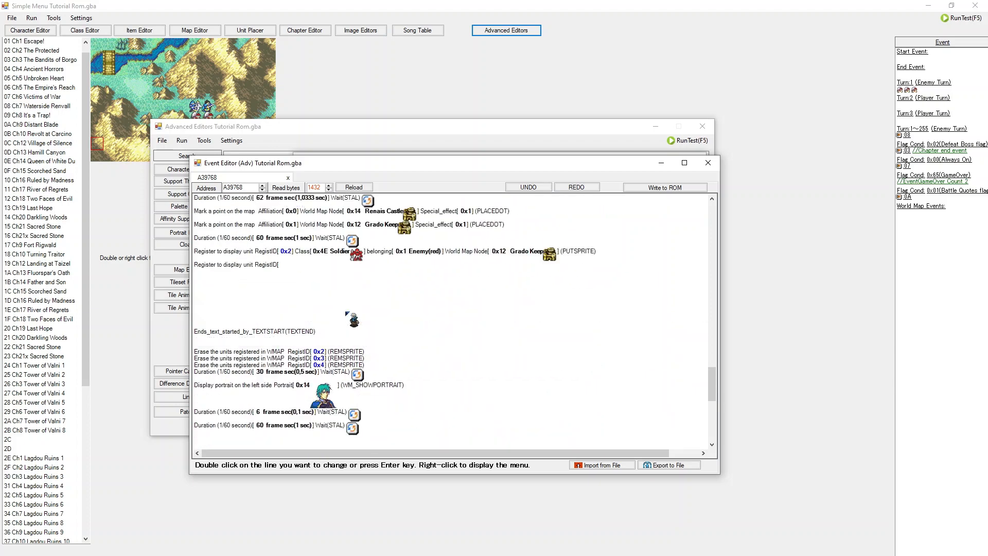
{"action": "scroll", "coordinate": [346, 312], "scroll_direction": "up", "scroll_amount": 6}
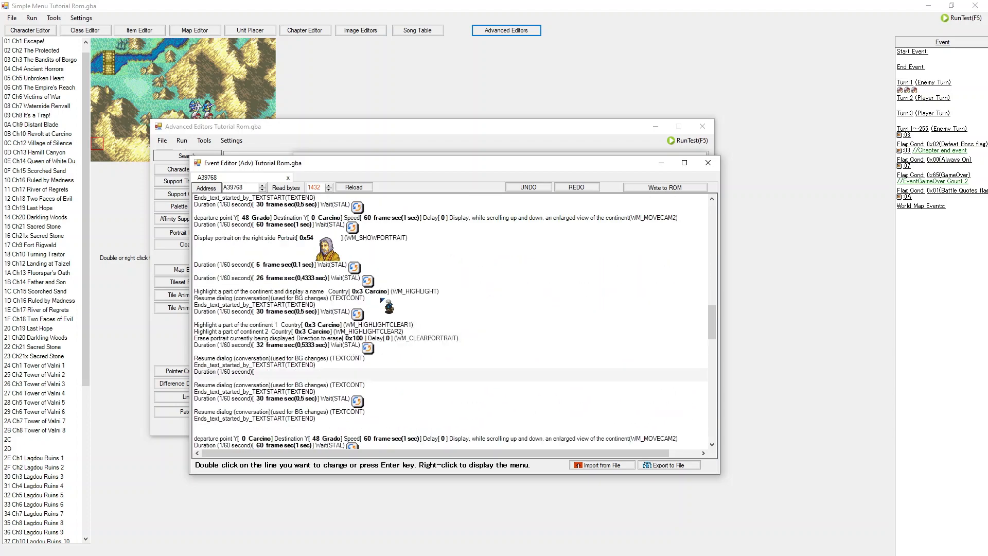
{"action": "scroll", "coordinate": [579, 284], "scroll_direction": "up", "scroll_amount": 6}
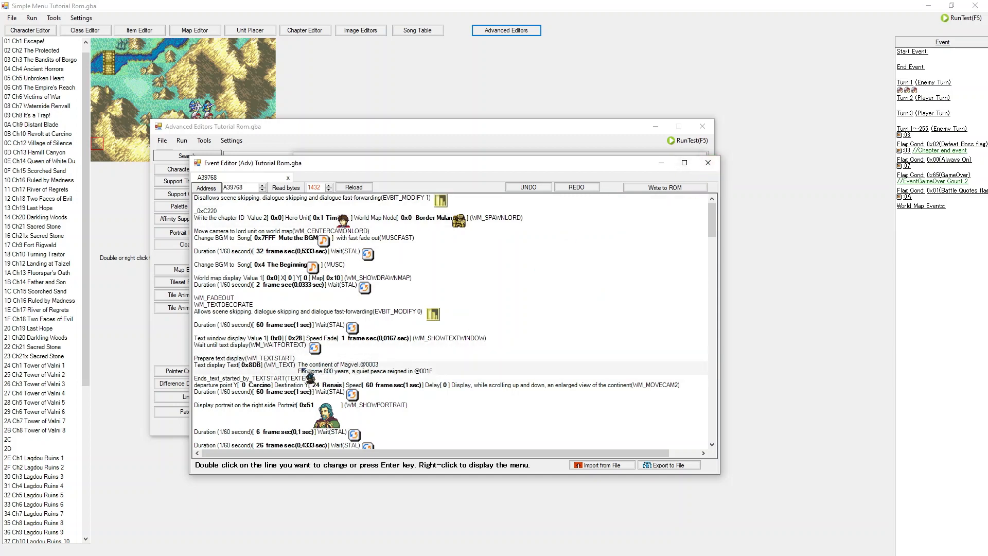
Step: Open the opening event's first text display command and view its source text in the text editor
{"action": "double_click", "coordinate": [329, 367]}
{"action": "left_click_drag", "start_coordinate": [323, 284], "coordinate": [337, 283]}
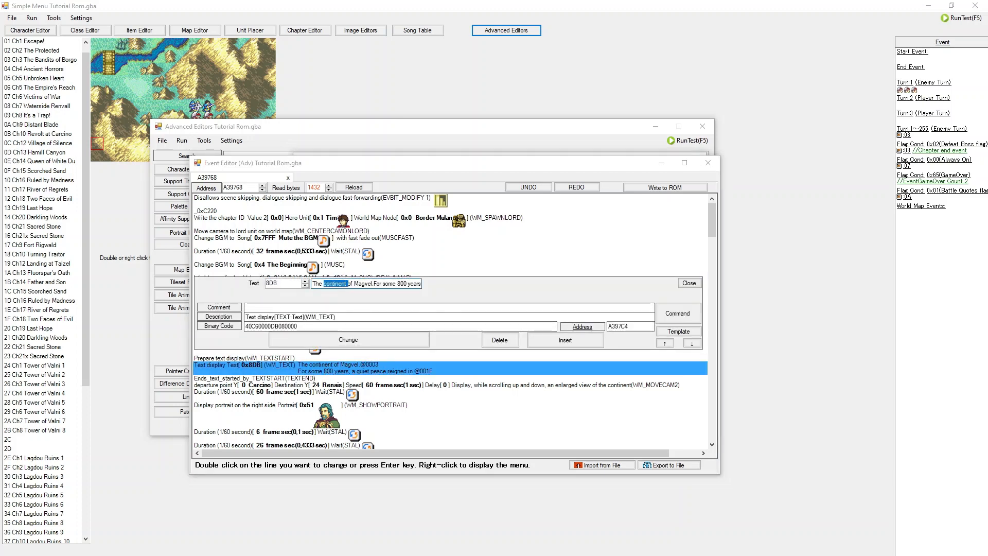
{"action": "left_click_drag", "start_coordinate": [422, 189], "coordinate": [460, 178]}
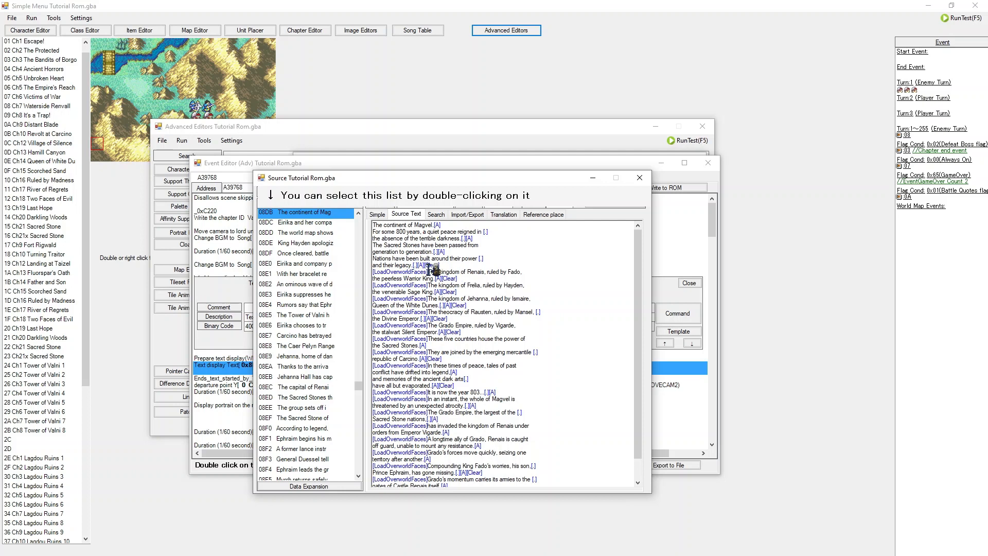
{"action": "left_click_drag", "start_coordinate": [428, 271], "coordinate": [371, 269]}
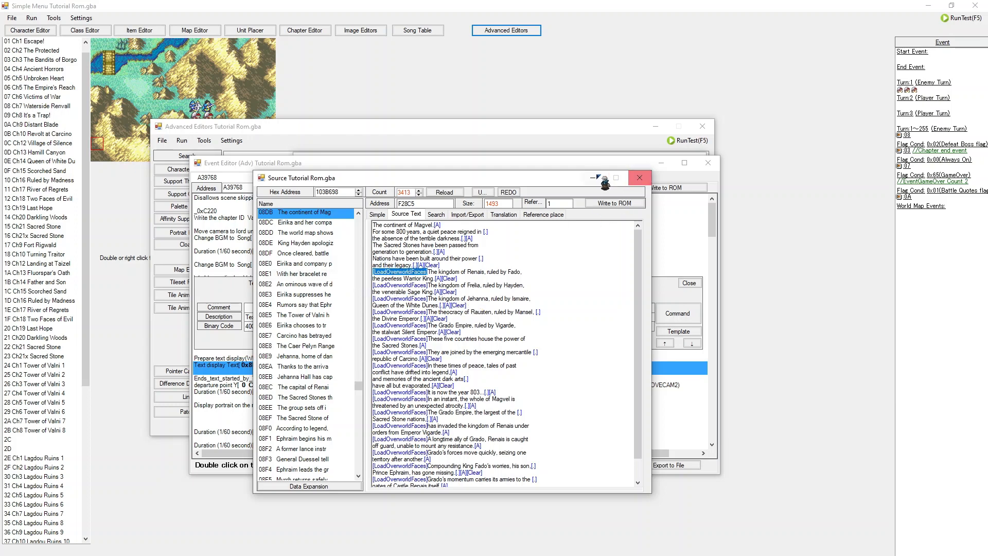
{"action": "left_click_drag", "start_coordinate": [526, 181], "coordinate": [848, 141]}
{"action": "scroll", "coordinate": [227, 407], "scroll_direction": "down", "scroll_amount": 3}
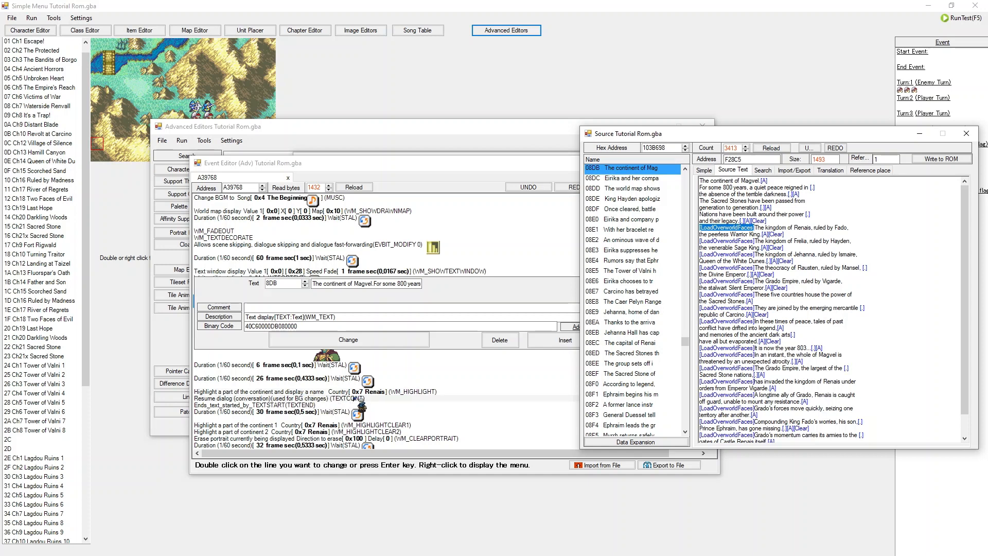
{"action": "left_click_drag", "start_coordinate": [742, 134], "coordinate": [424, 165]}
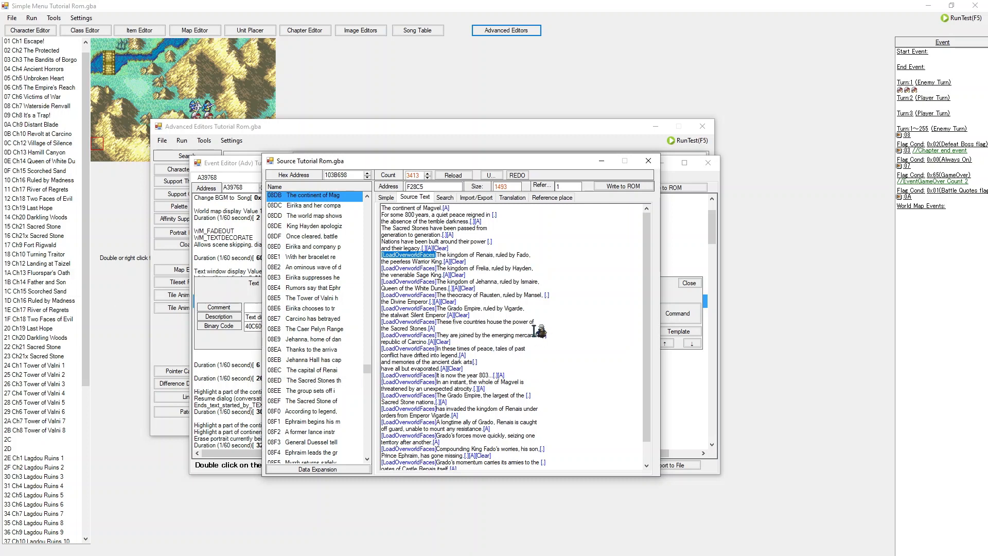
Step: Close the source text and command windows, then scroll through the opening event's script inspecting its world map commands
{"action": "left_click", "coordinate": [648, 161]}
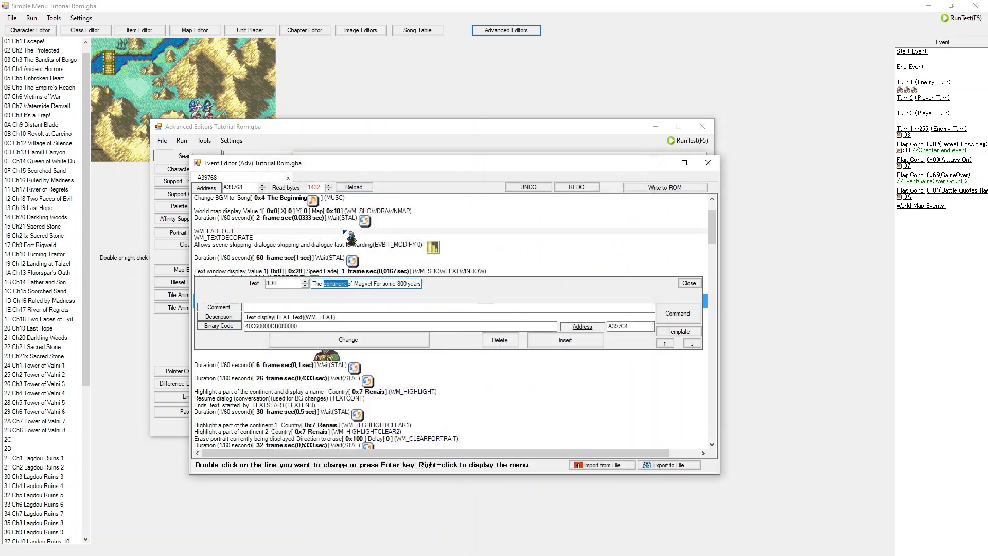
{"action": "left_click", "coordinate": [339, 230]}
{"action": "scroll", "coordinate": [341, 313], "scroll_direction": "down", "scroll_amount": 6}
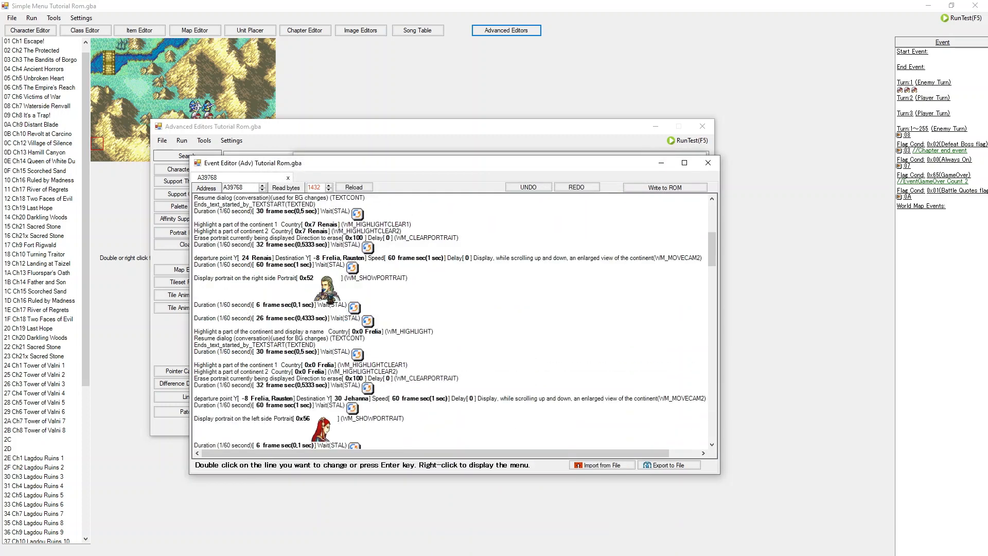
{"action": "left_click", "coordinate": [250, 279]}
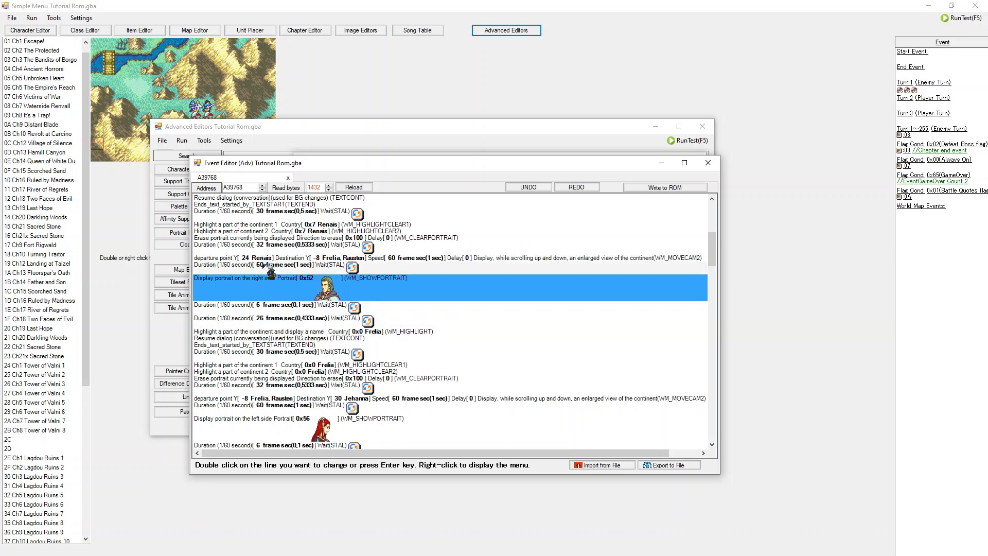
{"action": "left_click", "coordinate": [282, 265]}
{"action": "left_click", "coordinate": [278, 258]}
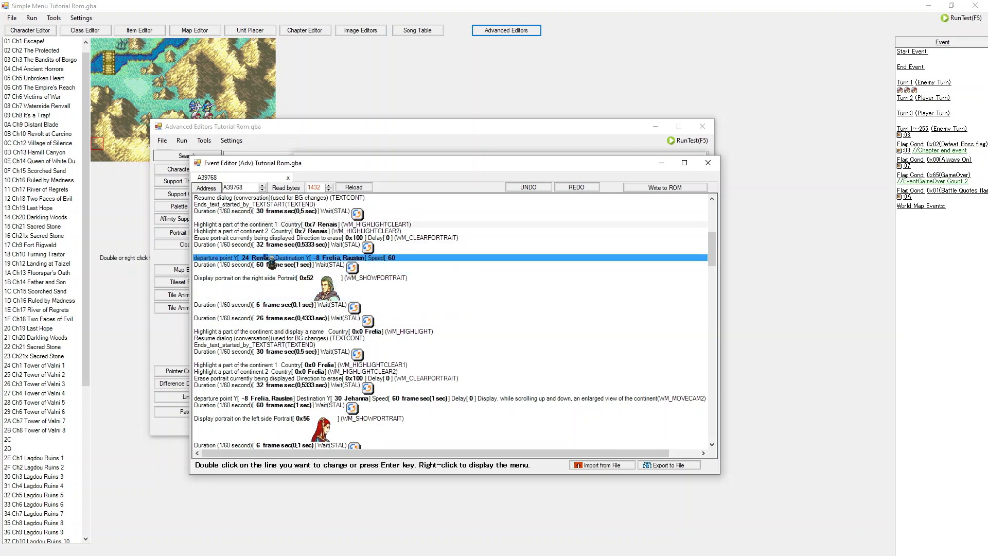
{"action": "left_click", "coordinate": [340, 214]}
{"action": "left_click", "coordinate": [265, 231]}
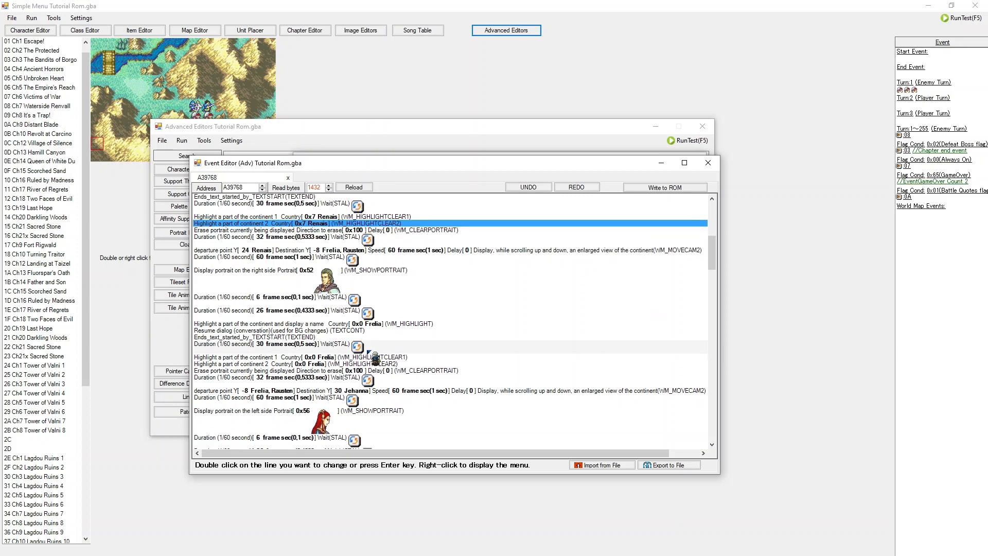
{"action": "scroll", "coordinate": [375, 357], "scroll_direction": "down", "scroll_amount": 5}
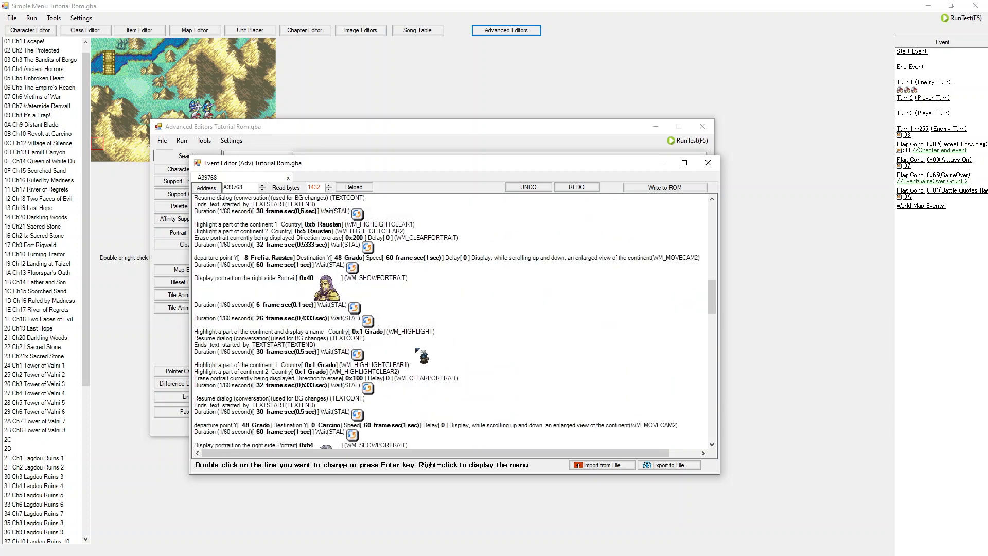
{"action": "scroll", "coordinate": [422, 283], "scroll_direction": "up", "scroll_amount": 2}
Step: Open a wait command in the opening event and bring up the instruction selection list for it
{"action": "double_click", "coordinate": [429, 247]}
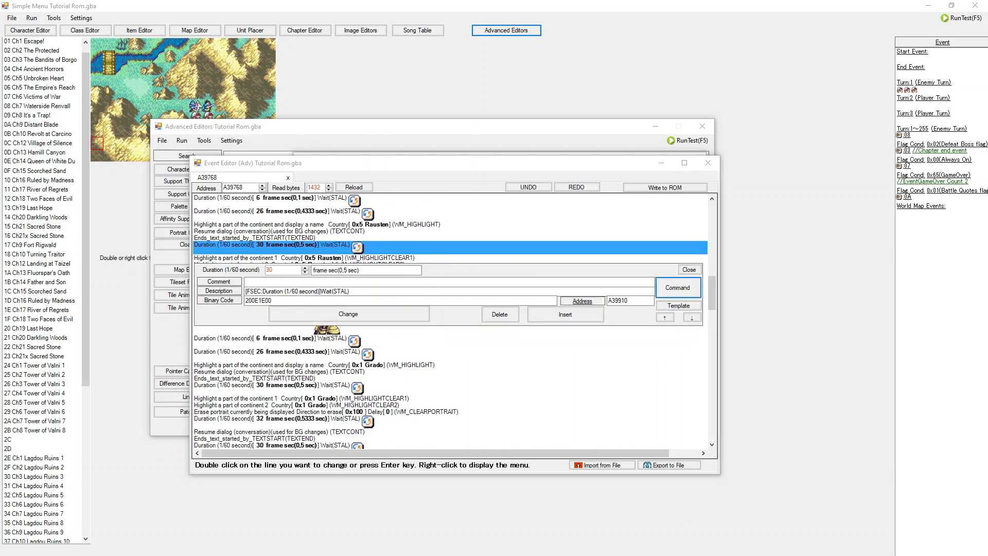
{"action": "left_click", "coordinate": [678, 288]}
{"action": "left_click_drag", "start_coordinate": [227, 190], "coordinate": [351, 150]}
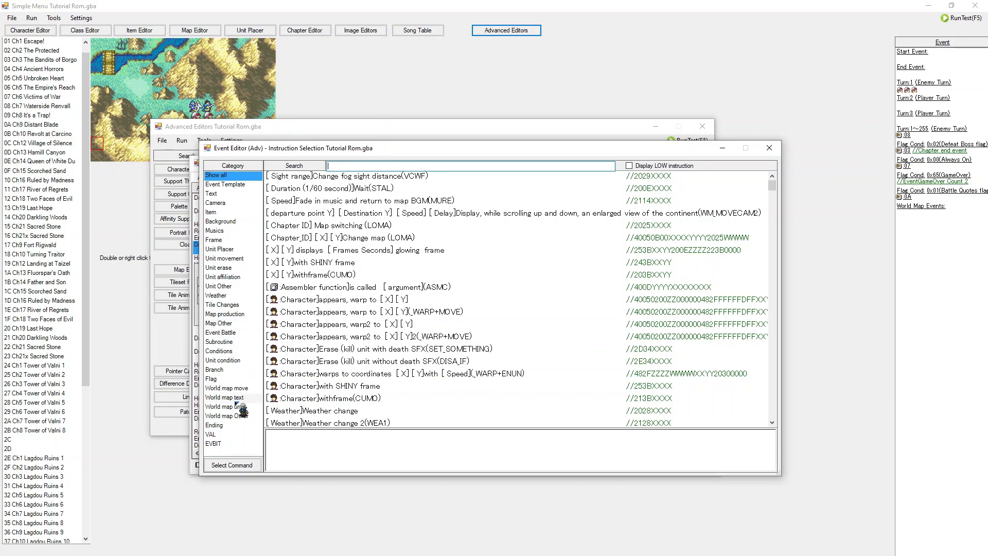
Step: Browse the world map move, text, unit and other command categories in the instruction list, then close it
{"action": "left_click", "coordinate": [220, 379]}
{"action": "left_click", "coordinate": [229, 407]}
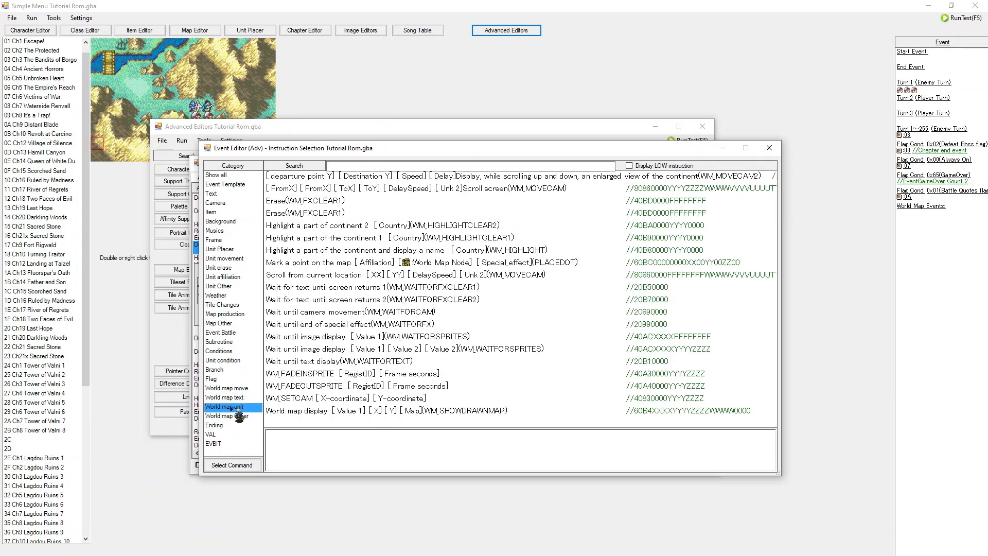
{"action": "left_click", "coordinate": [228, 416]}
{"action": "left_click", "coordinate": [230, 398]}
{"action": "left_click", "coordinate": [229, 407]}
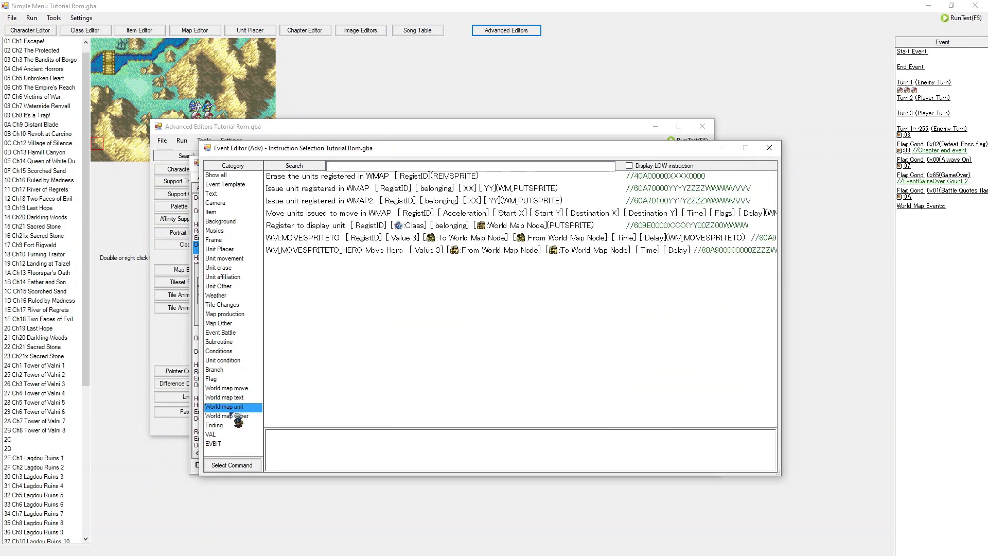
{"action": "left_click", "coordinate": [232, 416]}
{"action": "left_click", "coordinate": [244, 398]}
{"action": "left_click", "coordinate": [243, 407]}
{"action": "left_click", "coordinate": [243, 397]}
{"action": "left_click", "coordinate": [245, 416]}
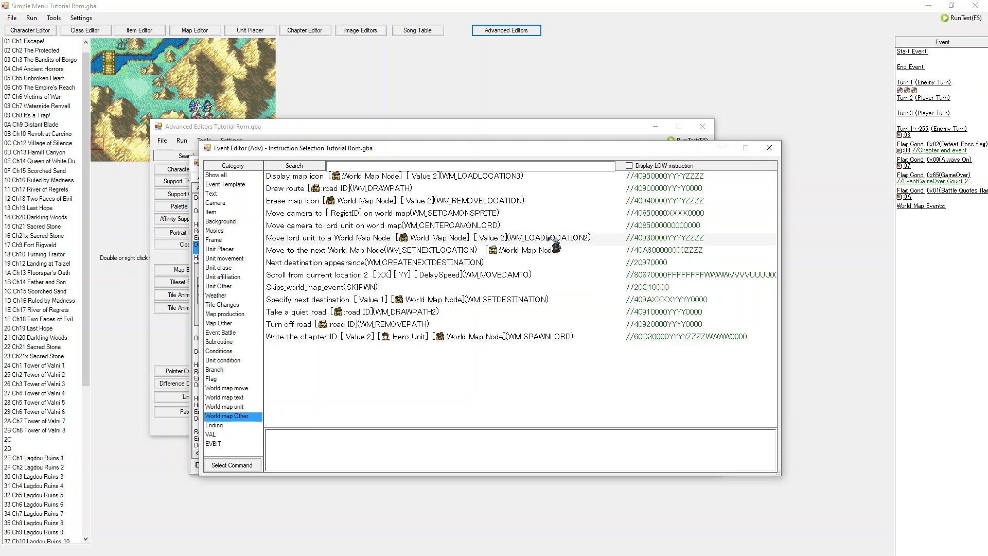
{"action": "left_click", "coordinate": [225, 400]}
{"action": "left_click", "coordinate": [227, 406]}
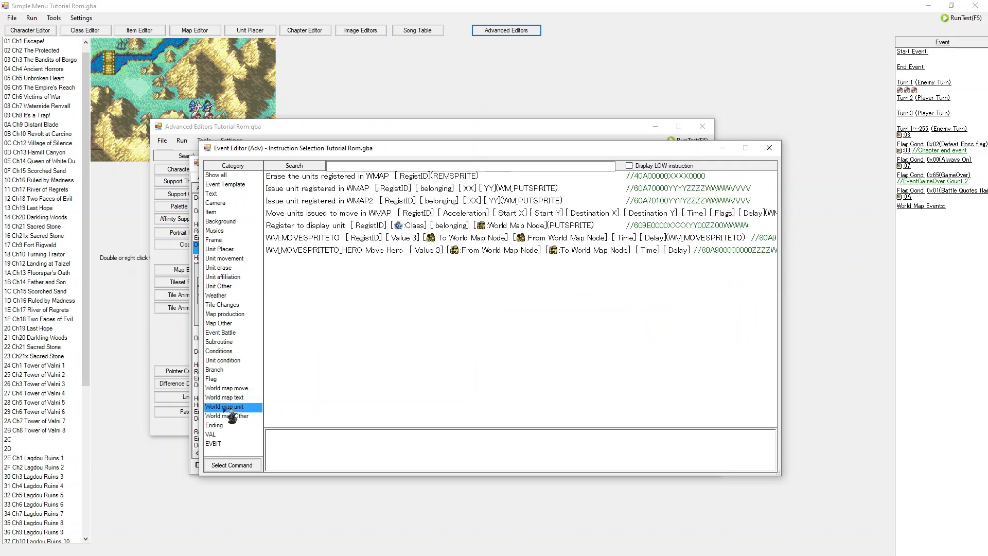
{"action": "left_click", "coordinate": [252, 381]}
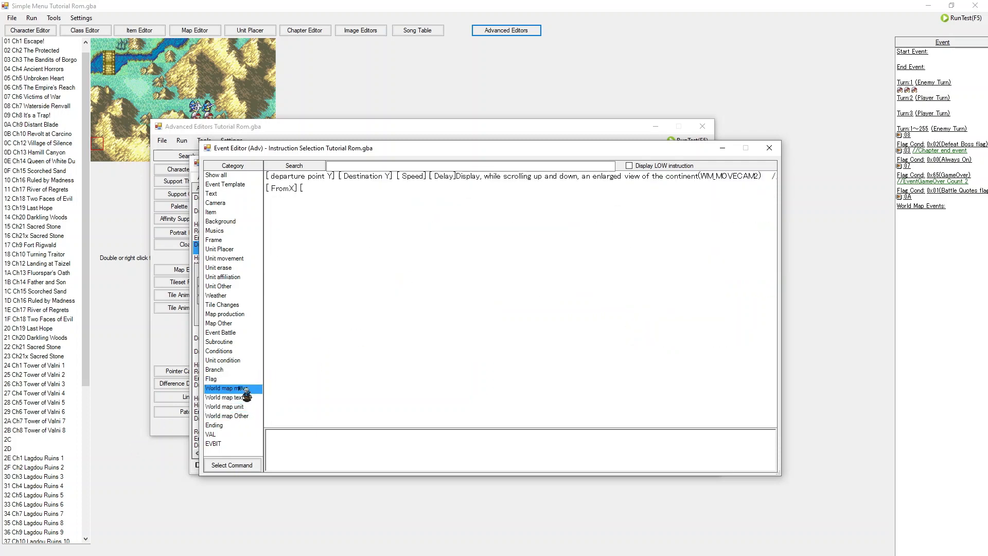
{"action": "left_click", "coordinate": [242, 388]}
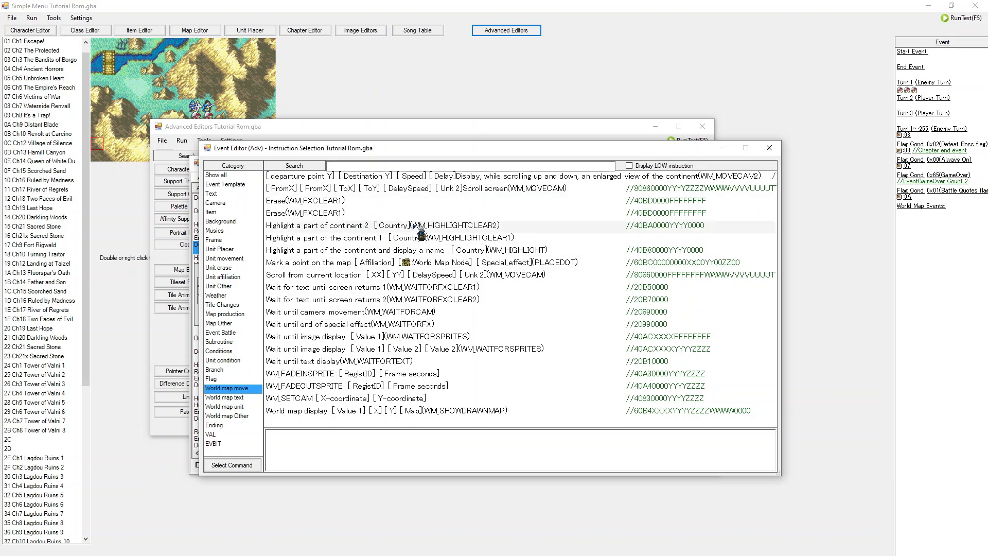
{"action": "left_click", "coordinate": [240, 398]}
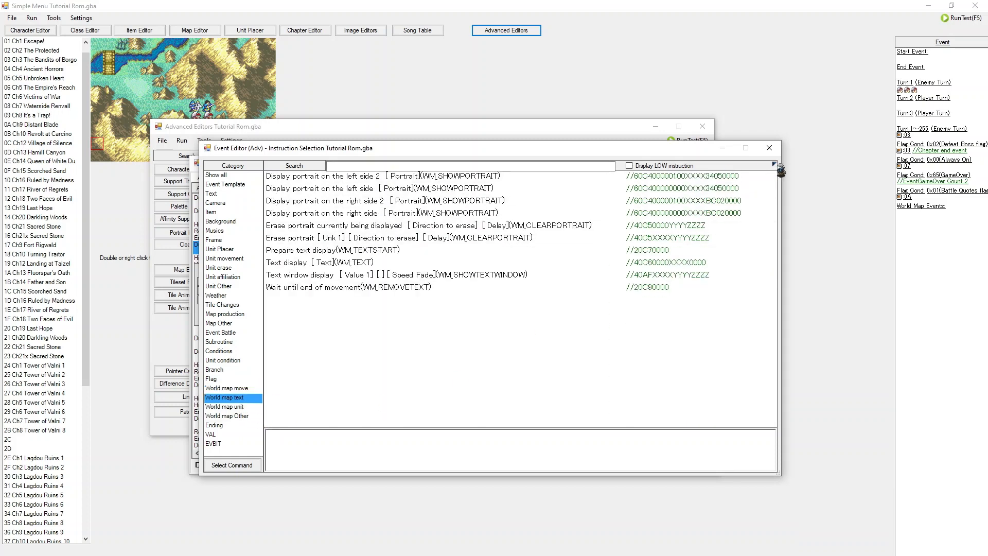
{"action": "left_click", "coordinate": [769, 147]}
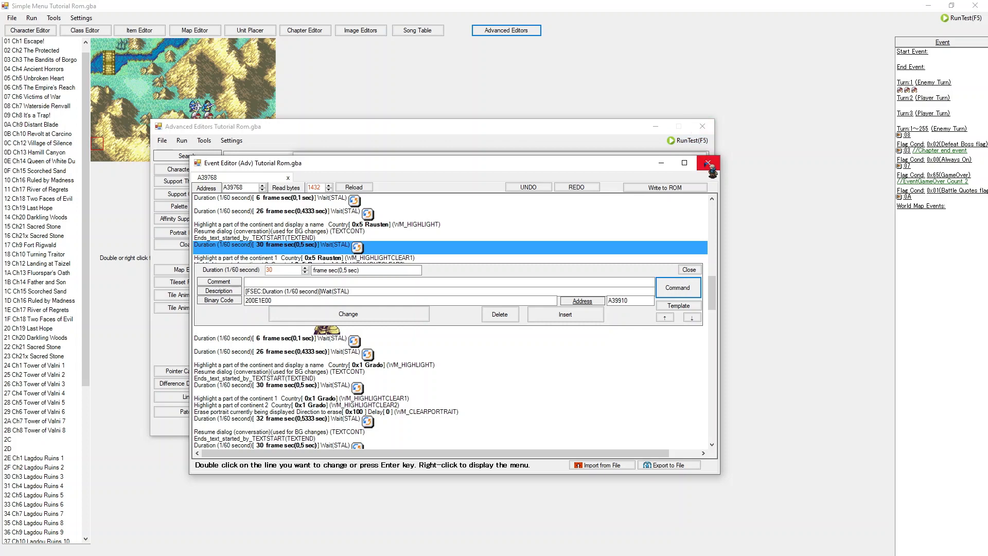
Step: Close the opening event and view the Eirika ending and Ephraim ending event scripts
{"action": "left_click", "coordinate": [708, 163]}
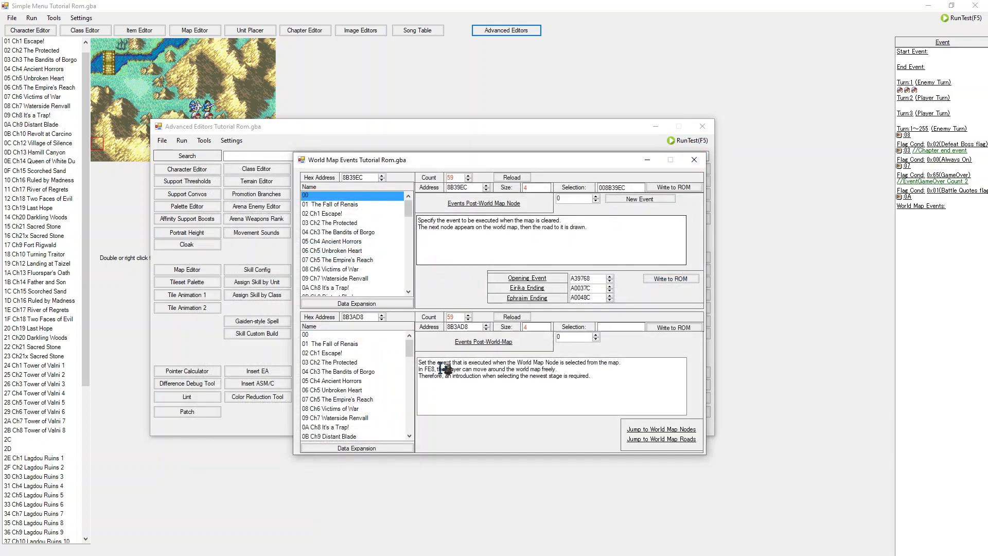
{"action": "left_click", "coordinate": [537, 291]}
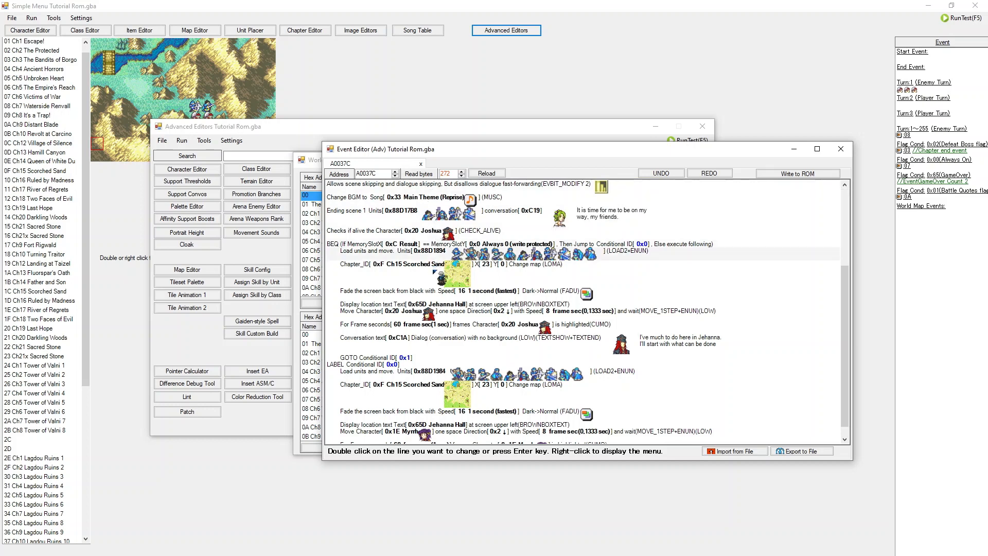
{"action": "scroll", "coordinate": [434, 269], "scroll_direction": "down", "scroll_amount": 3}
{"action": "scroll", "coordinate": [577, 260], "scroll_direction": "up", "scroll_amount": 4}
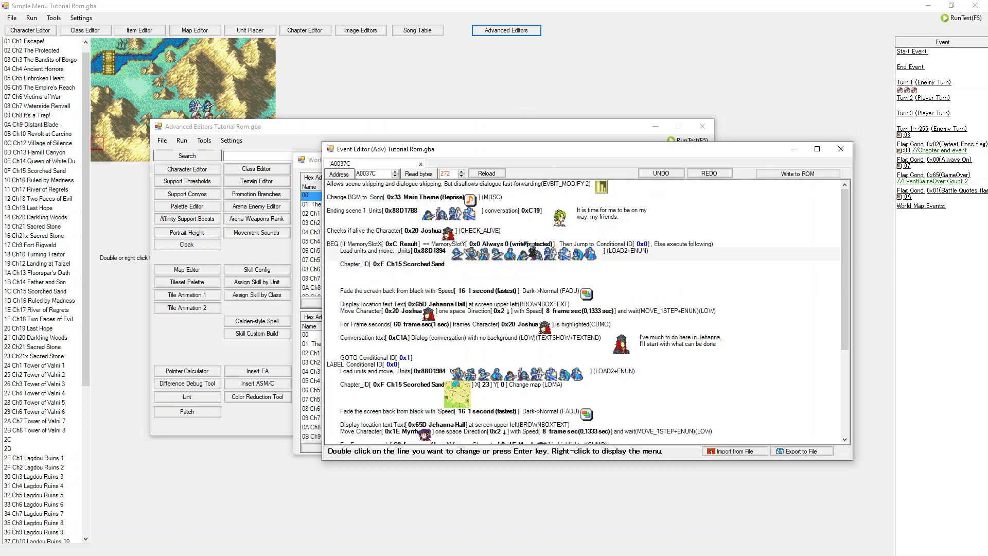
{"action": "scroll", "coordinate": [515, 284], "scroll_direction": "down", "scroll_amount": 3}
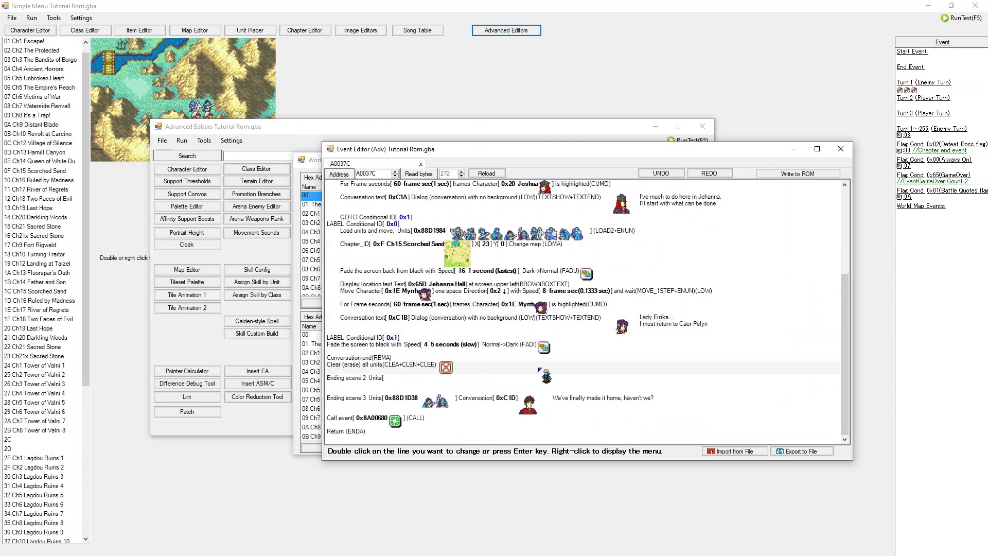
{"action": "left_click", "coordinate": [842, 149]}
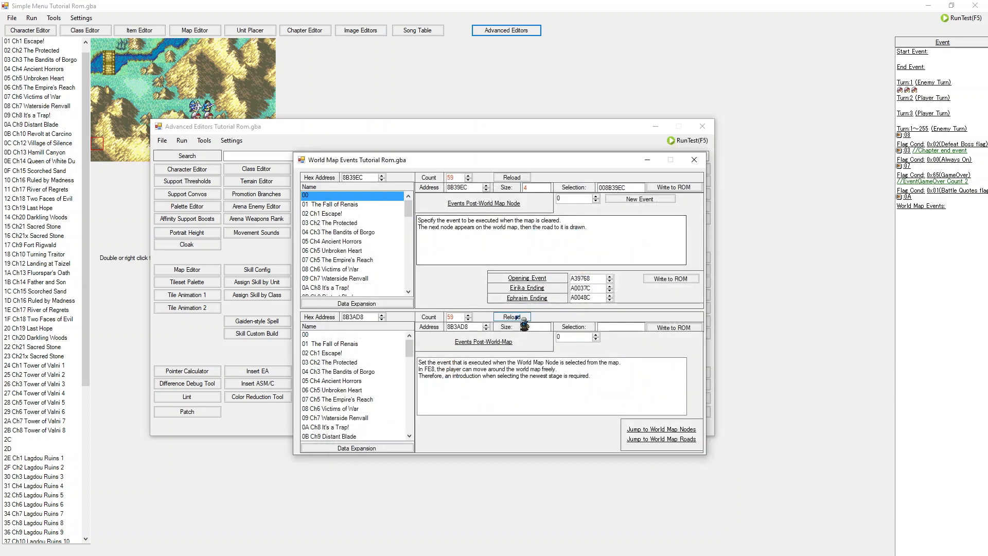
{"action": "left_click", "coordinate": [531, 299]}
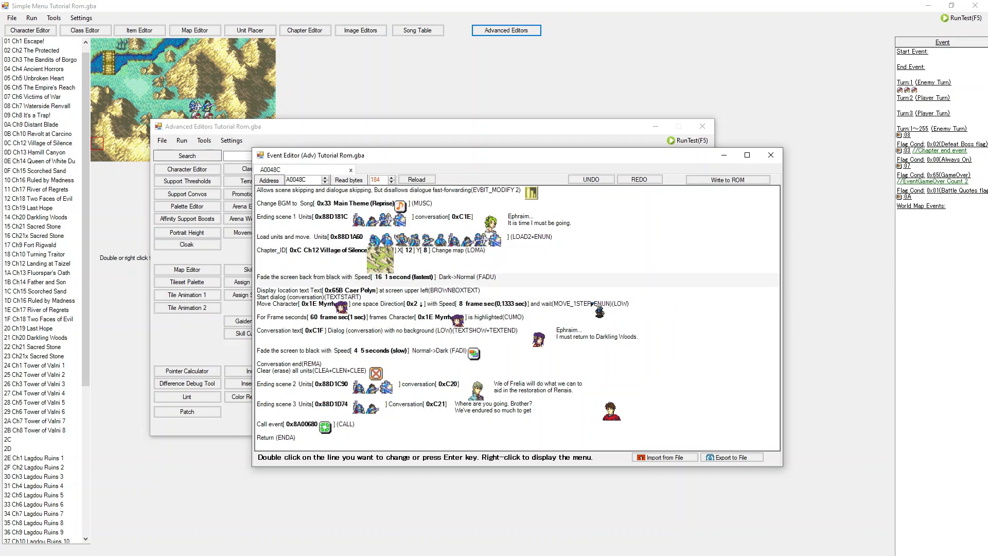
{"action": "left_click", "coordinate": [771, 157]}
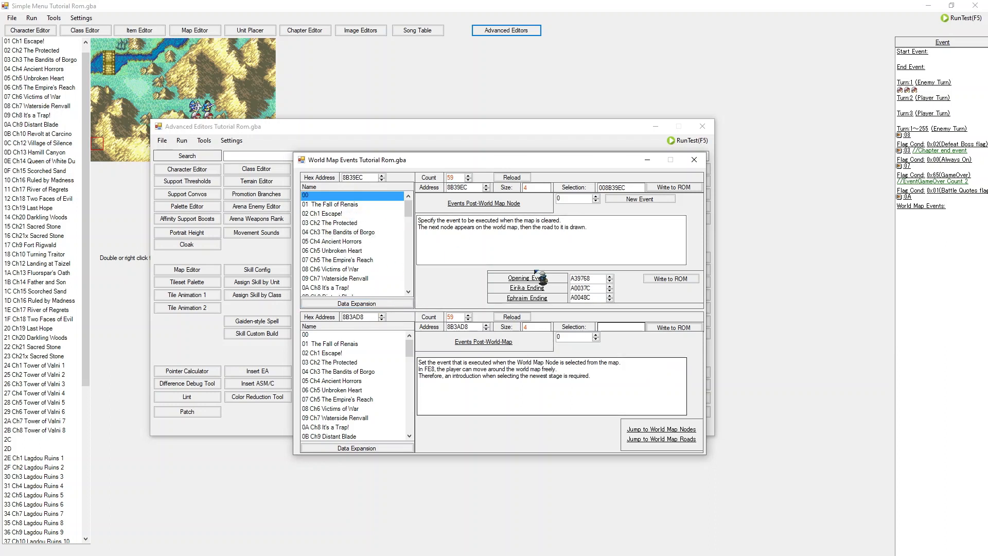
Step: Open the post-world-map-node event for Ch1 Escape! and close it
{"action": "left_click", "coordinate": [353, 214]}
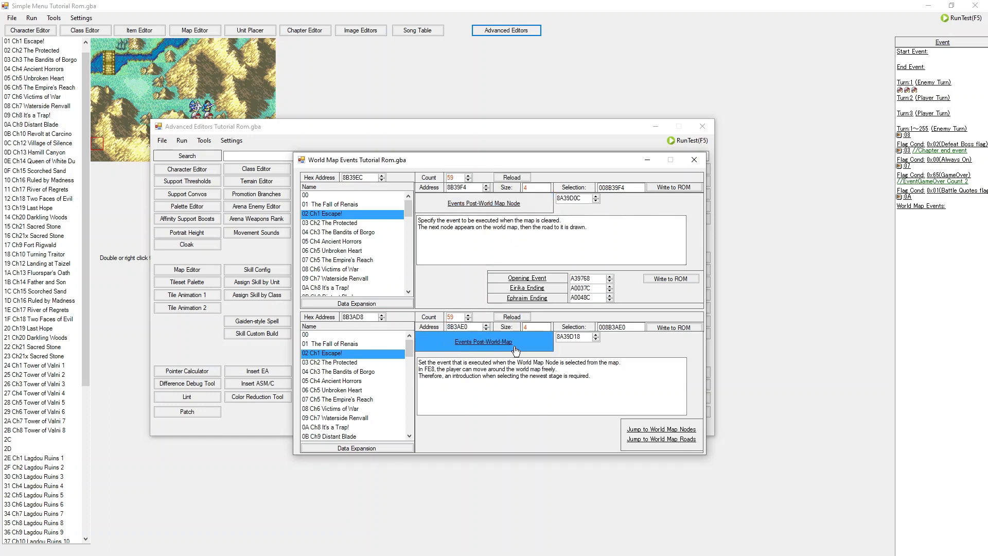
{"action": "left_click", "coordinate": [503, 210]}
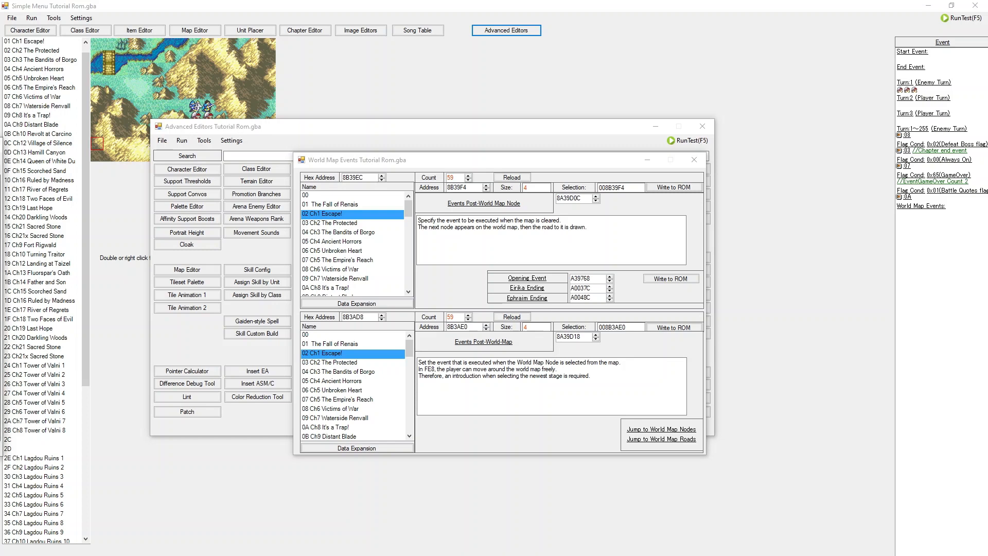
{"action": "left_click_drag", "start_coordinate": [724, 146], "coordinate": [376, 216]}
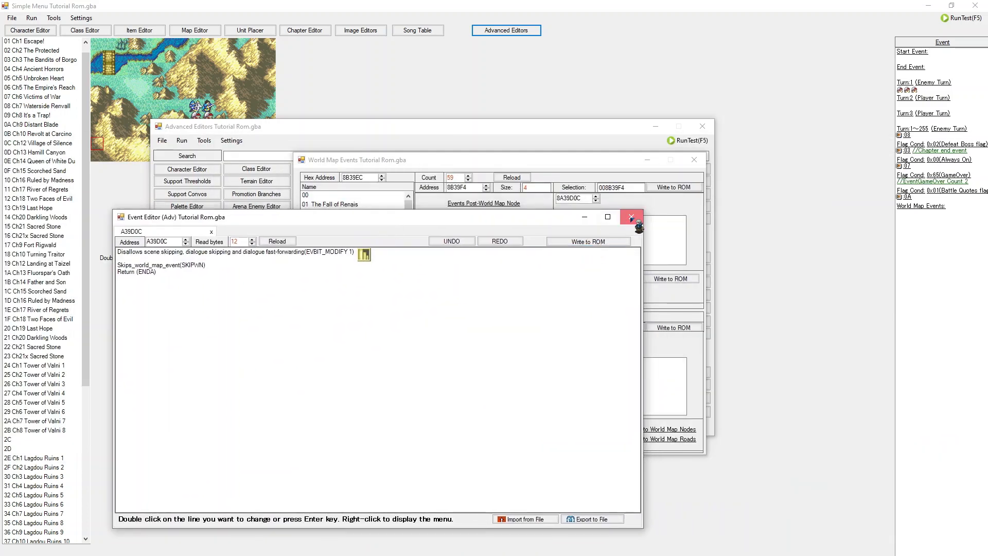
{"action": "left_click", "coordinate": [630, 217]}
Step: Open the post-world-map-node event for Ch4 Ancient Horrors and examine its lord spawn, destination and road drawing commands
{"action": "left_click", "coordinate": [369, 224]}
{"action": "left_click", "coordinate": [372, 235]}
{"action": "left_click", "coordinate": [368, 241]}
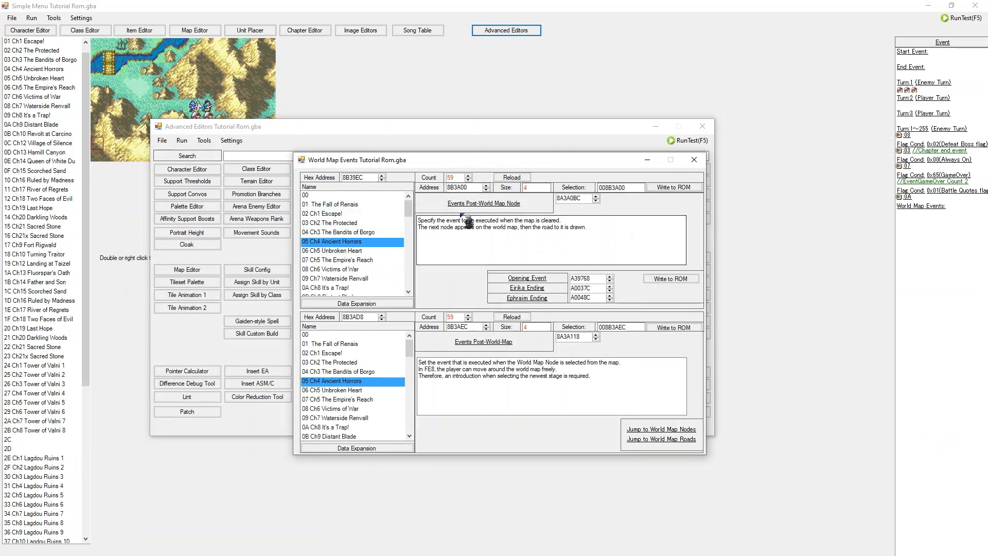
{"action": "left_click_drag", "start_coordinate": [596, 259], "coordinate": [587, 165]}
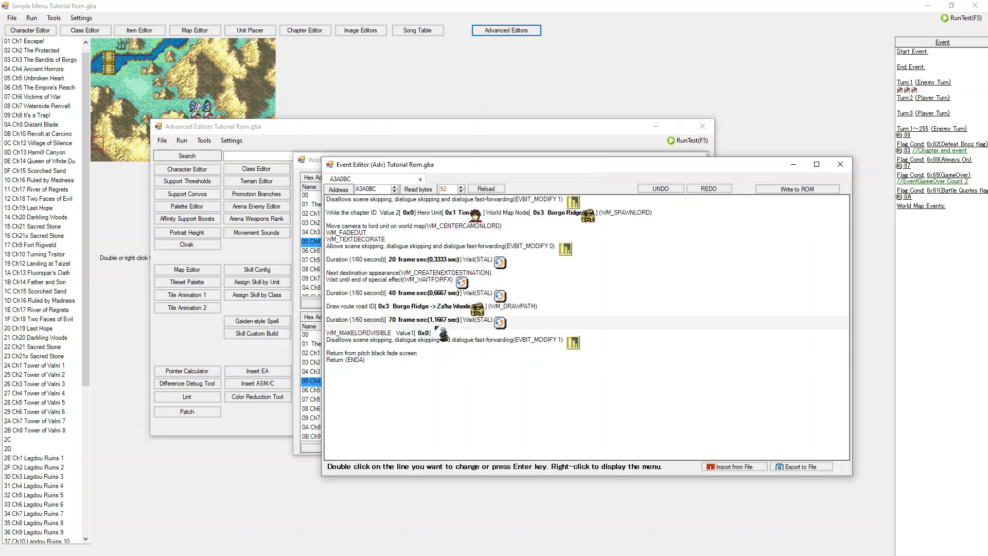
{"action": "left_click", "coordinate": [353, 309]}
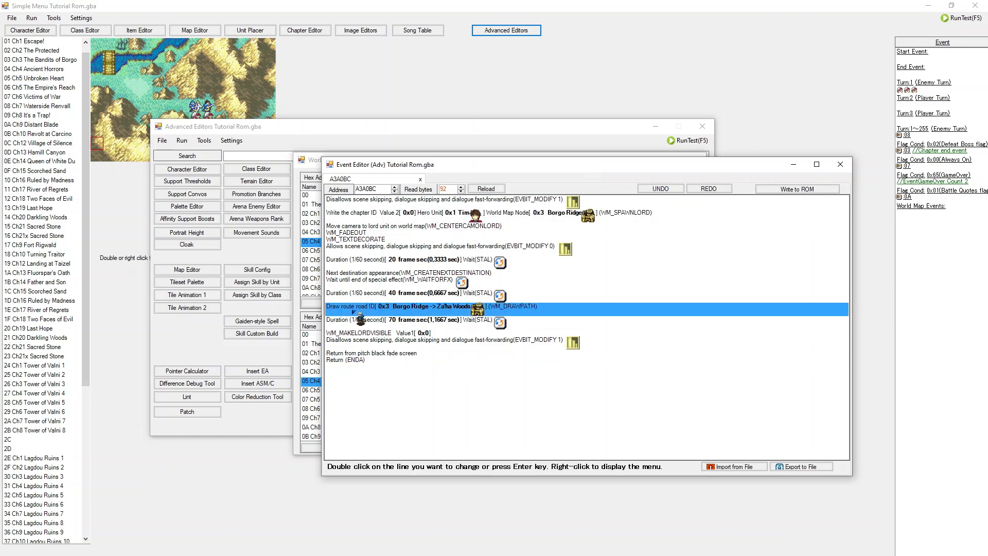
{"action": "left_click", "coordinate": [390, 273]}
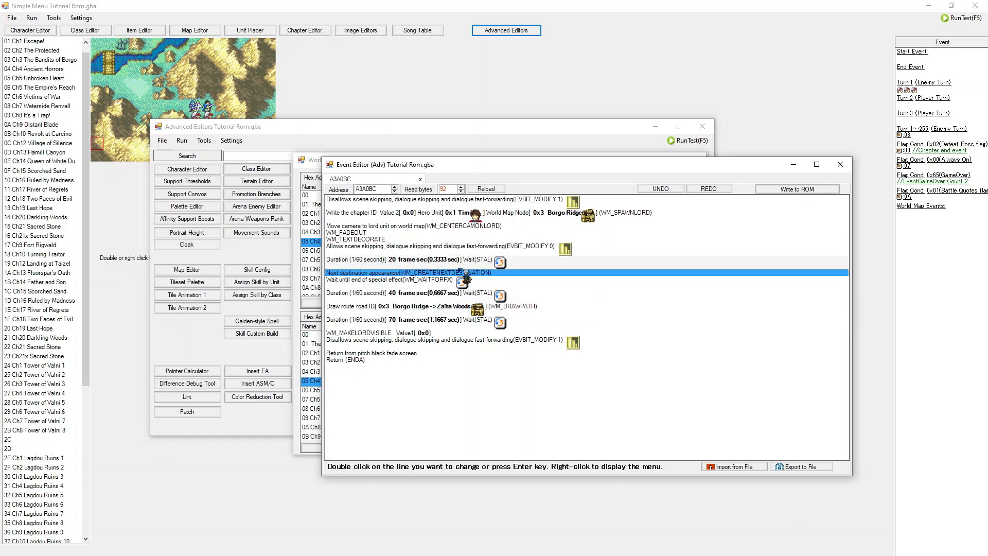
{"action": "left_click", "coordinate": [401, 212]}
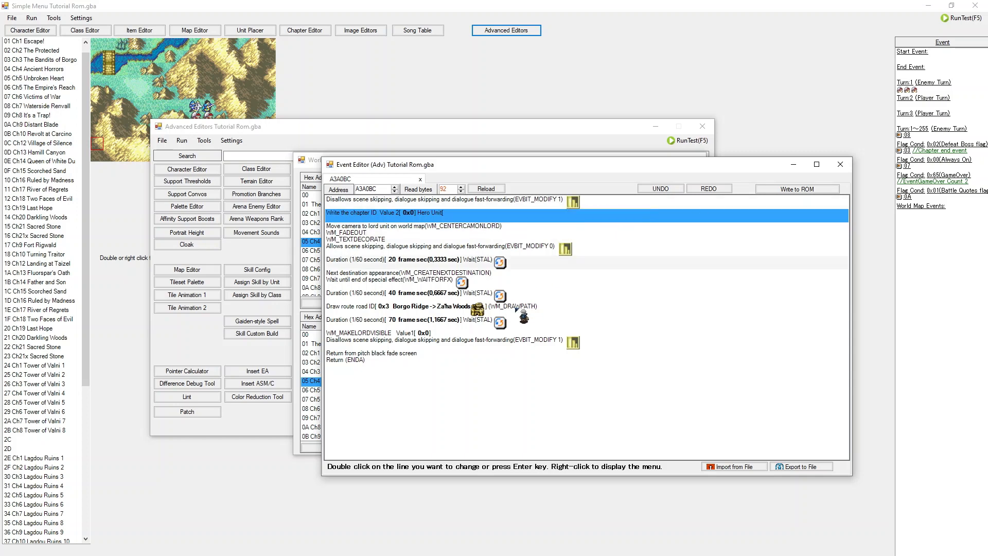
{"action": "left_click", "coordinate": [497, 308]}
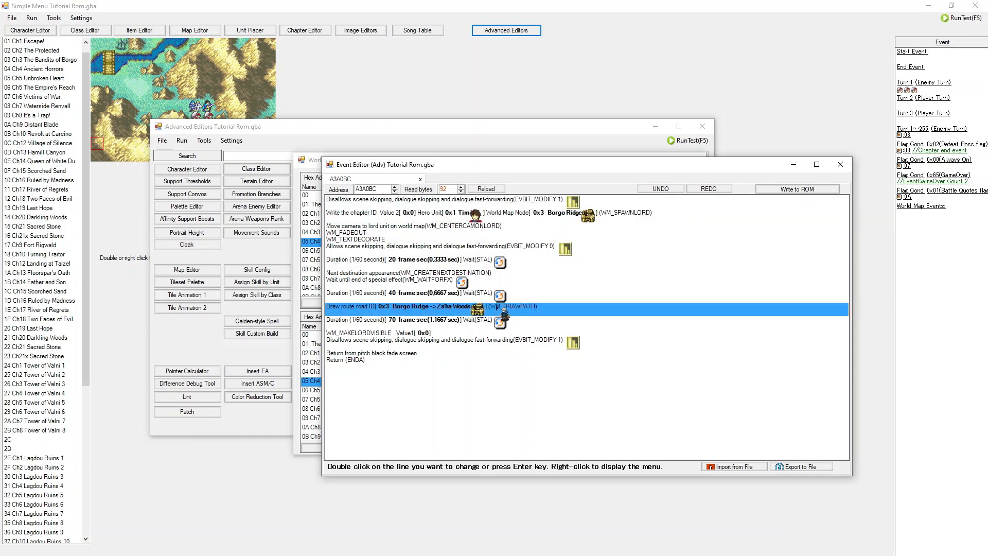
{"action": "left_click", "coordinate": [557, 216]}
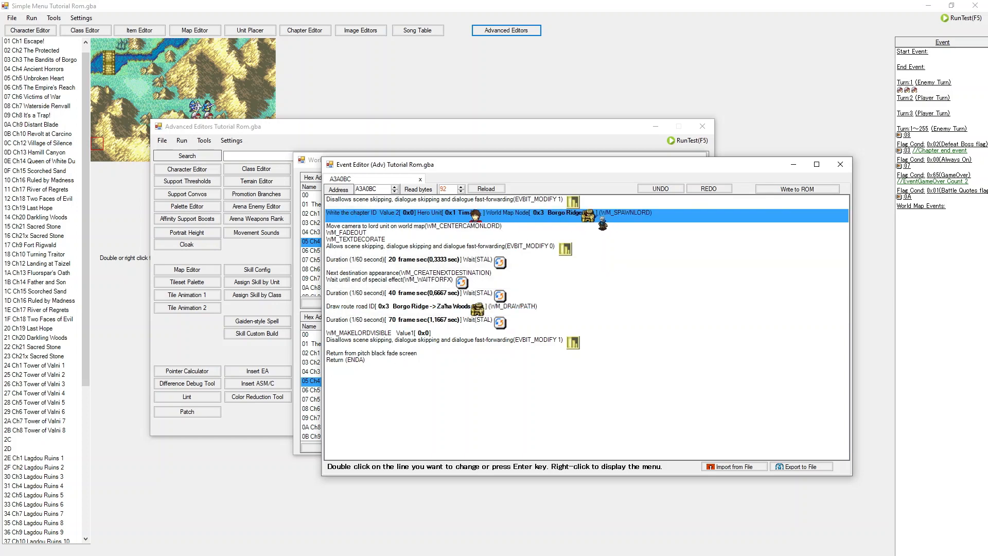
{"action": "left_click", "coordinate": [603, 309]}
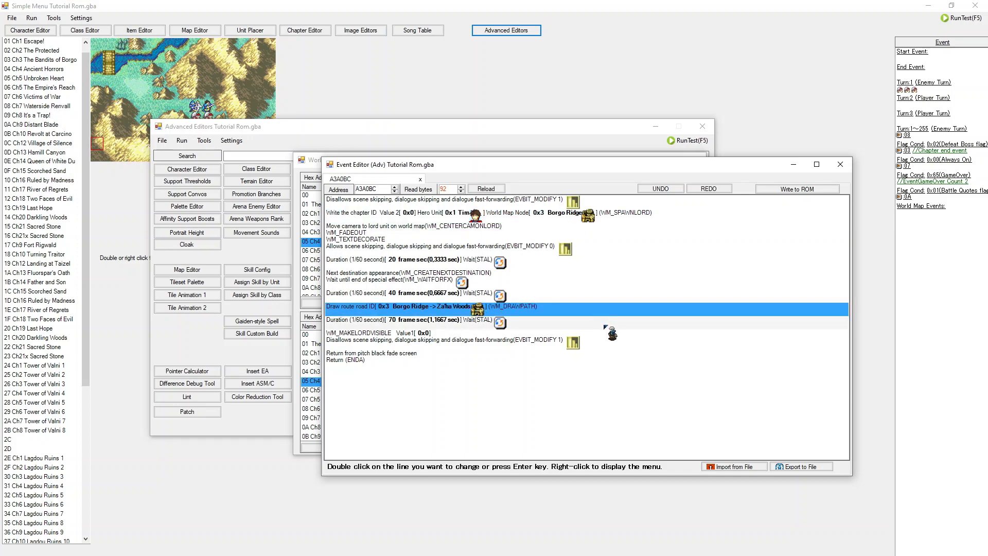
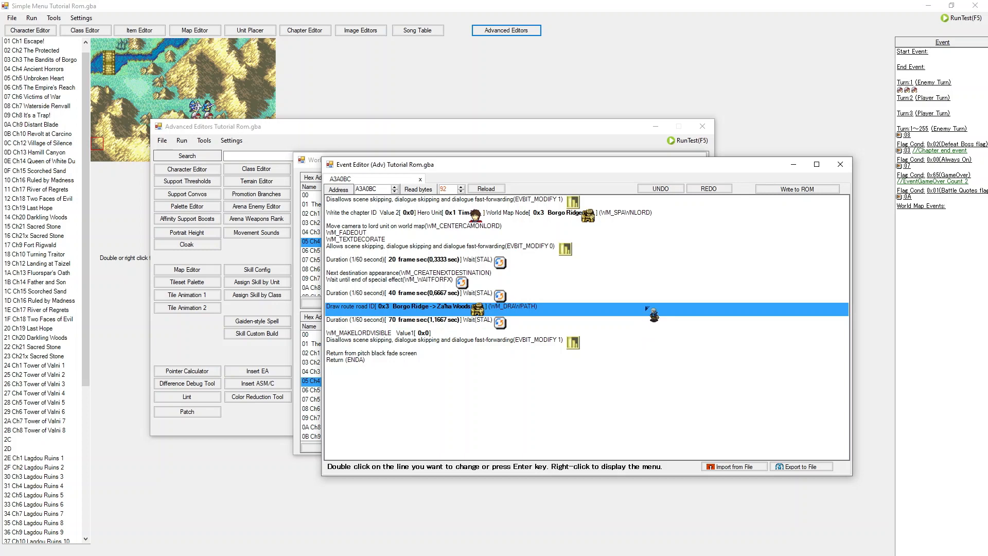
Step: Open the post-world-map event for Ch4 Ancient Horrors and view the source text of its text display command
{"action": "left_click", "coordinate": [840, 164]}
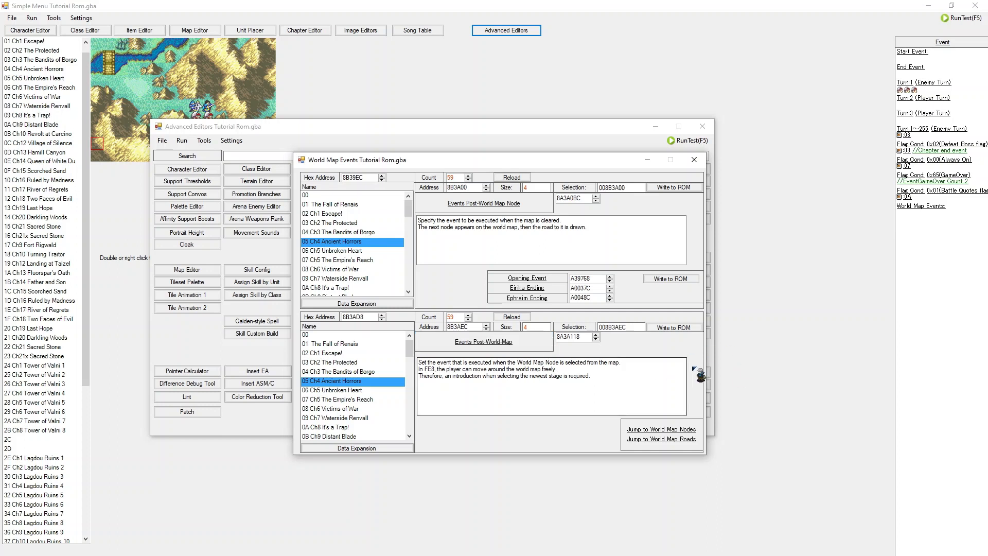
{"action": "left_click", "coordinate": [482, 350]}
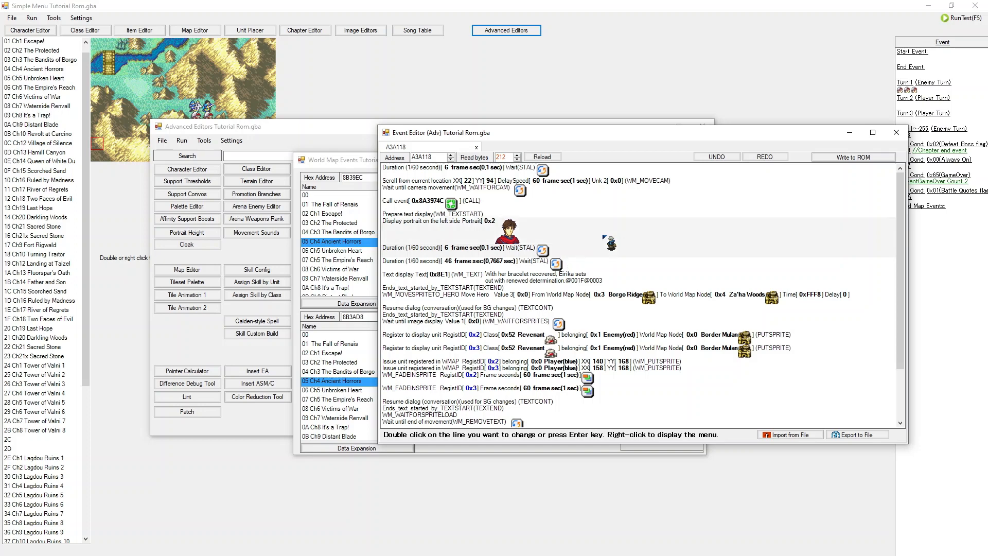
{"action": "double_click", "coordinate": [599, 281]}
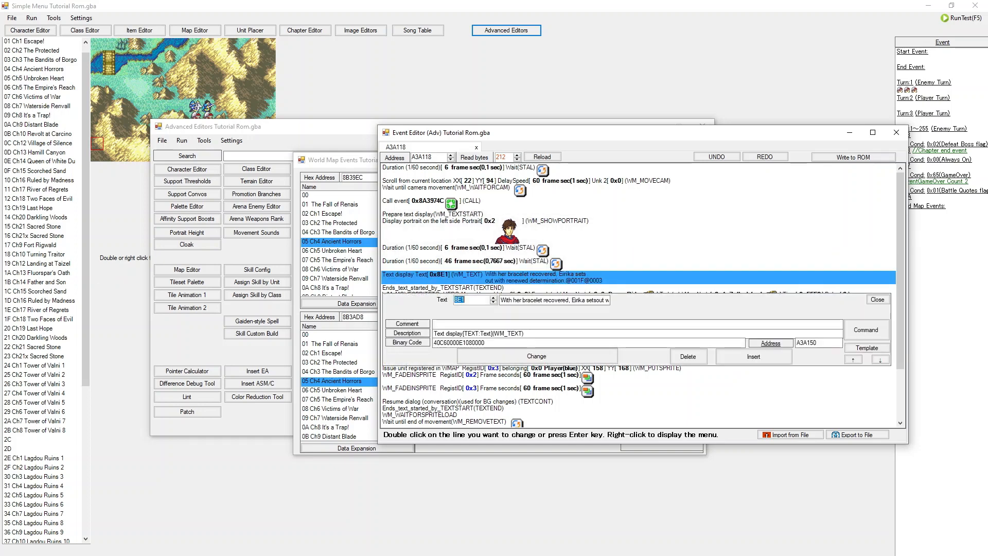
{"action": "double_click", "coordinate": [533, 300]}
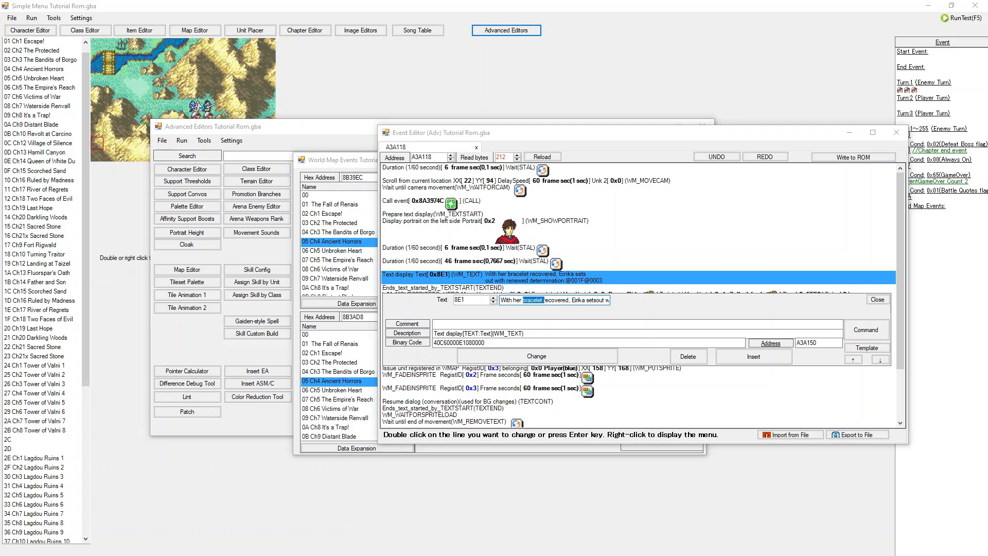
{"action": "left_click_drag", "start_coordinate": [377, 207], "coordinate": [638, 191]}
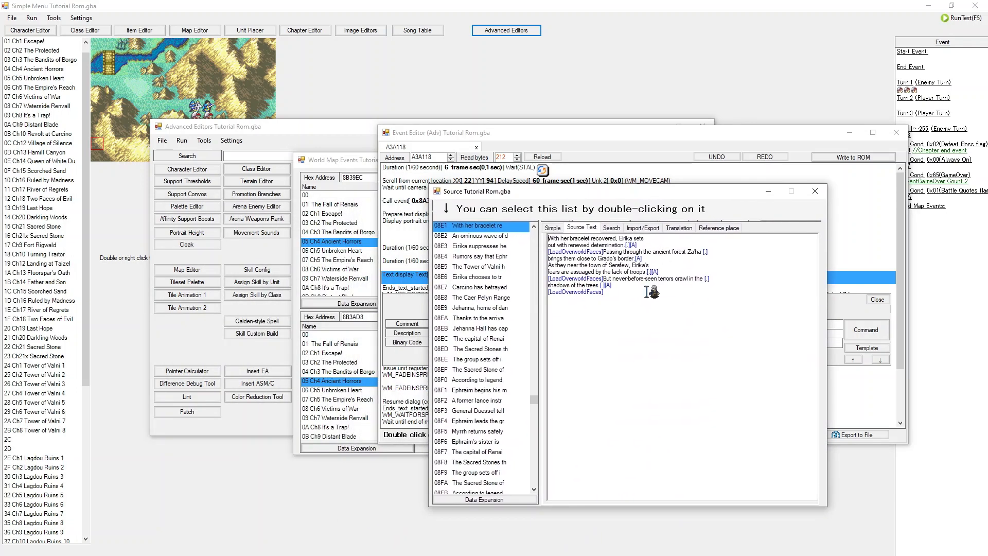
{"action": "left_click", "coordinate": [645, 300]}
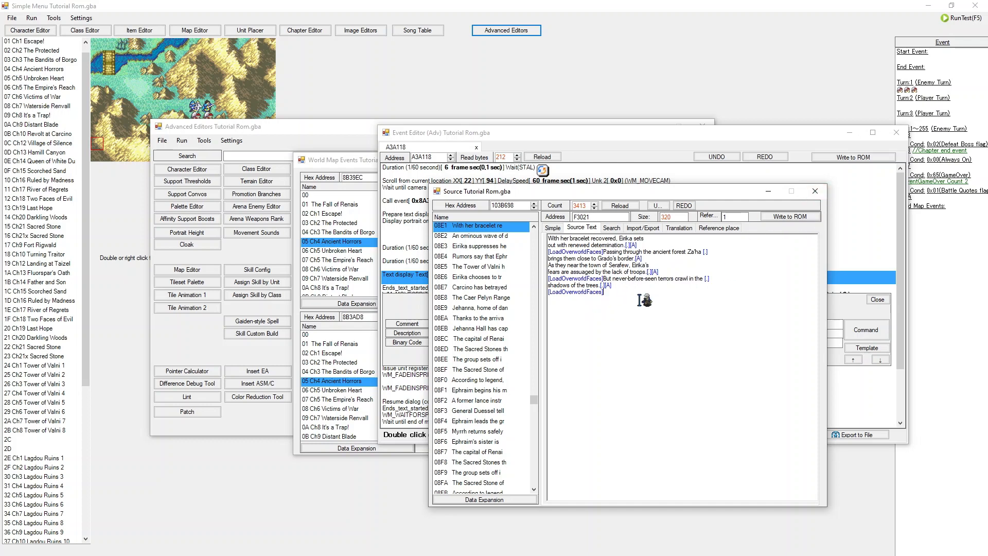
{"action": "left_click_drag", "start_coordinate": [643, 300], "coordinate": [568, 265]}
{"action": "left_click", "coordinate": [823, 189]}
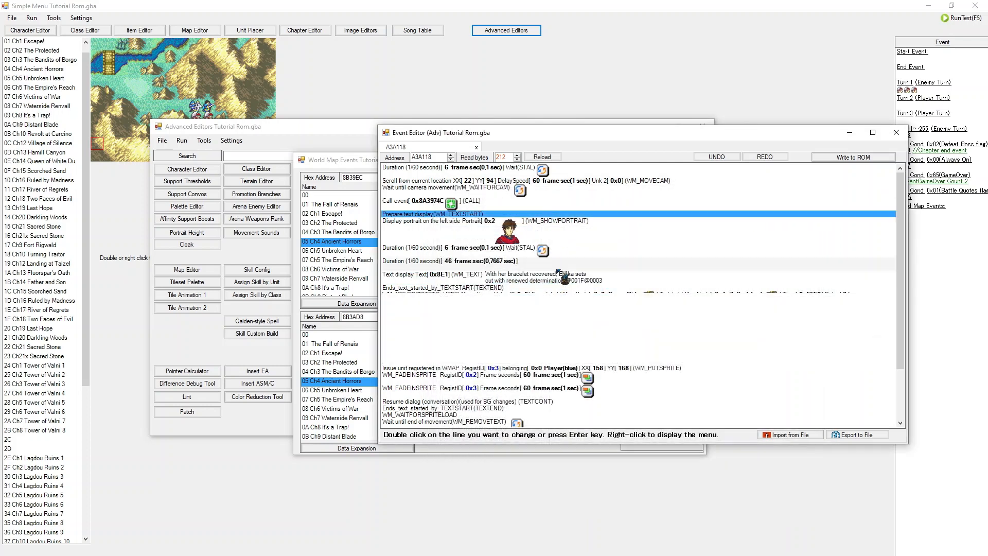
Step: Examine the hero movement and unit sprite registration commands in the event, then close the event editor
{"action": "left_click", "coordinate": [562, 299]}
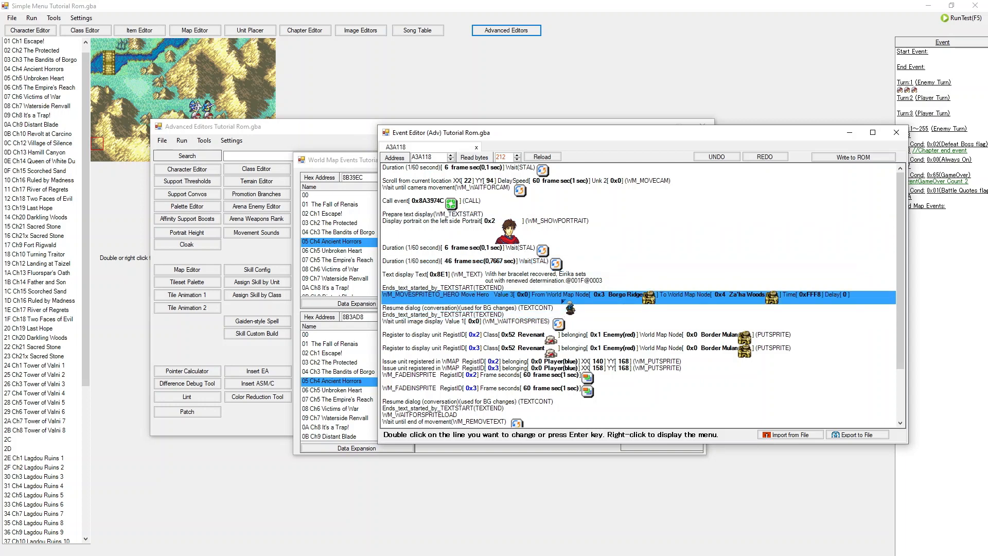
{"action": "left_click", "coordinate": [563, 337]}
{"action": "left_click", "coordinate": [568, 352]}
{"action": "left_click", "coordinate": [572, 337]}
{"action": "left_click", "coordinate": [573, 354]}
{"action": "left_click", "coordinate": [575, 329]}
{"action": "left_click", "coordinate": [574, 347]}
{"action": "left_click", "coordinate": [575, 340]}
{"action": "left_click", "coordinate": [576, 351]}
{"action": "mouse_move", "coordinate": [578, 336]}
{"action": "left_mouse_down"}
{"action": "mouse_move", "coordinate": [580, 367]}
{"action": "mouse_move", "coordinate": [591, 359]}
{"action": "mouse_move", "coordinate": [595, 367]}
{"action": "mouse_move", "coordinate": [582, 349]}
{"action": "left_mouse_up"}
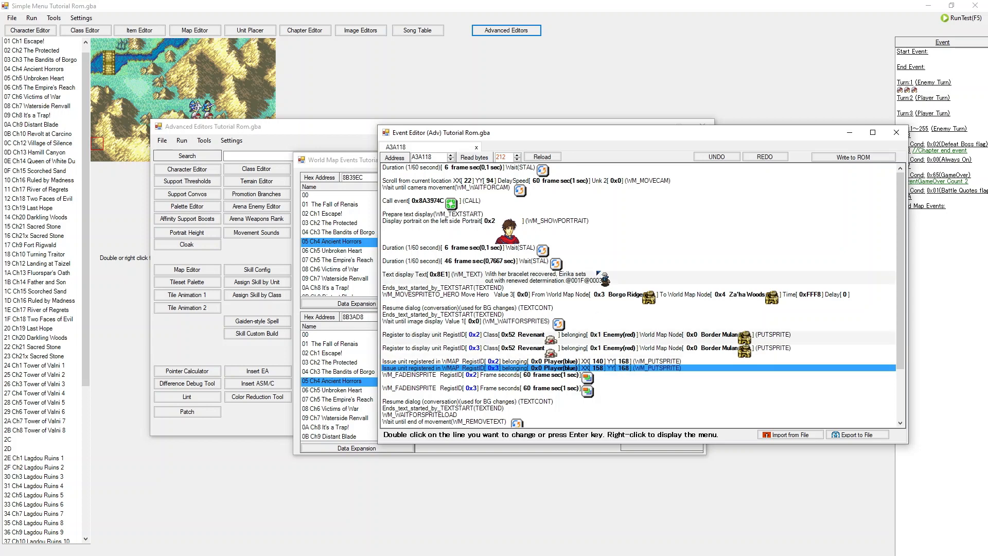
{"action": "scroll", "coordinate": [582, 351], "scroll_direction": "down", "scroll_amount": 2}
{"action": "scroll", "coordinate": [573, 266], "scroll_direction": "up", "scroll_amount": 2}
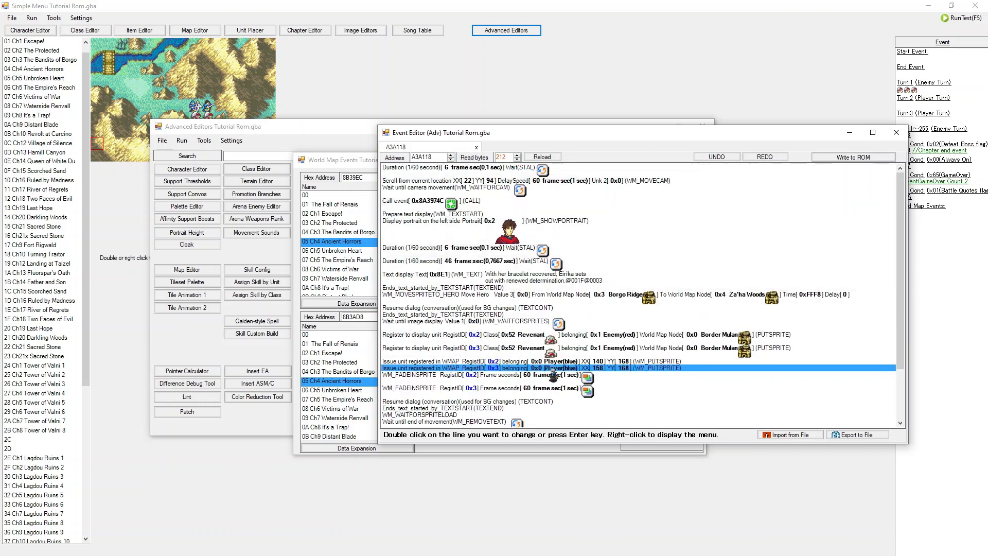
{"action": "scroll", "coordinate": [568, 369], "scroll_direction": "down", "scroll_amount": 2}
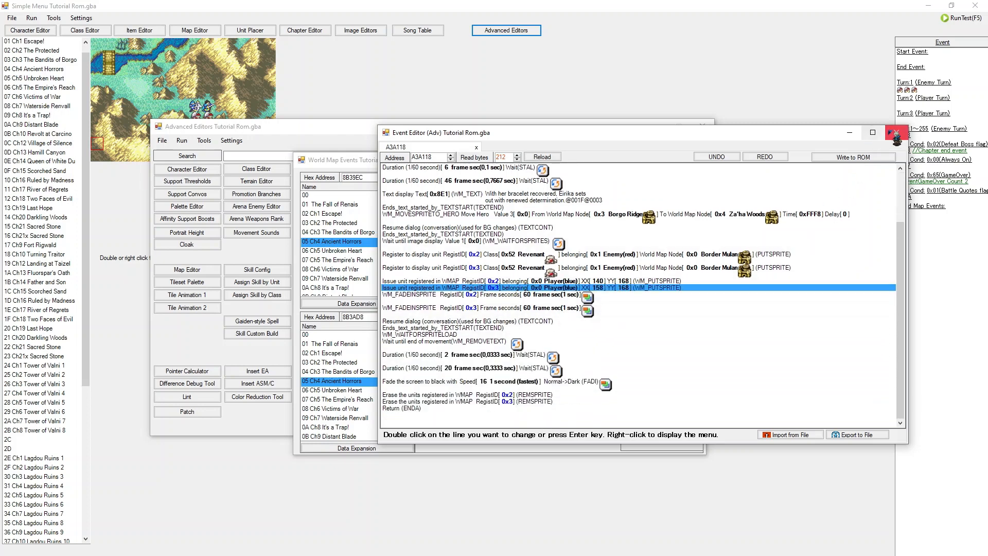
{"action": "left_click", "coordinate": [896, 132]}
Step: Insert a Change BGM command playing song 23, To a Higher Place, after the final wait in Ch4's post-node event
{"action": "scroll", "coordinate": [335, 253], "scroll_direction": "down", "scroll_amount": 16}
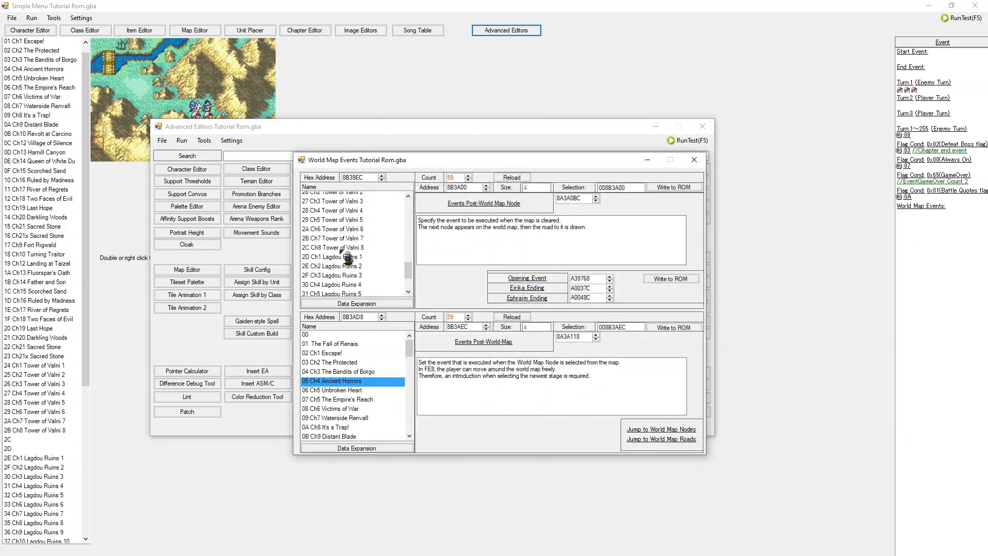
{"action": "left_click", "coordinate": [342, 288]}
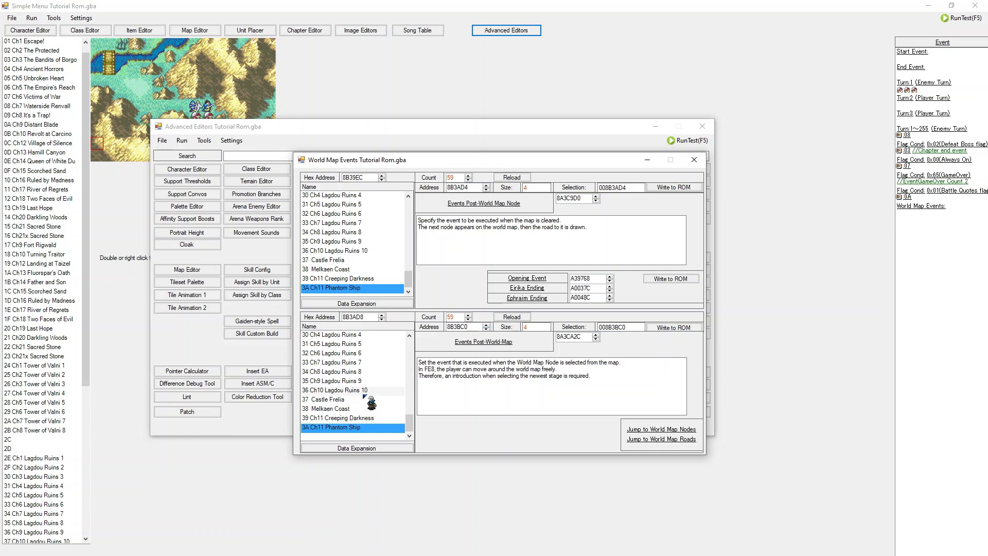
{"action": "scroll", "coordinate": [365, 397], "scroll_direction": "up", "scroll_amount": 15}
{"action": "left_click", "coordinate": [368, 344]}
{"action": "left_click_drag", "start_coordinate": [369, 345], "coordinate": [386, 382]}
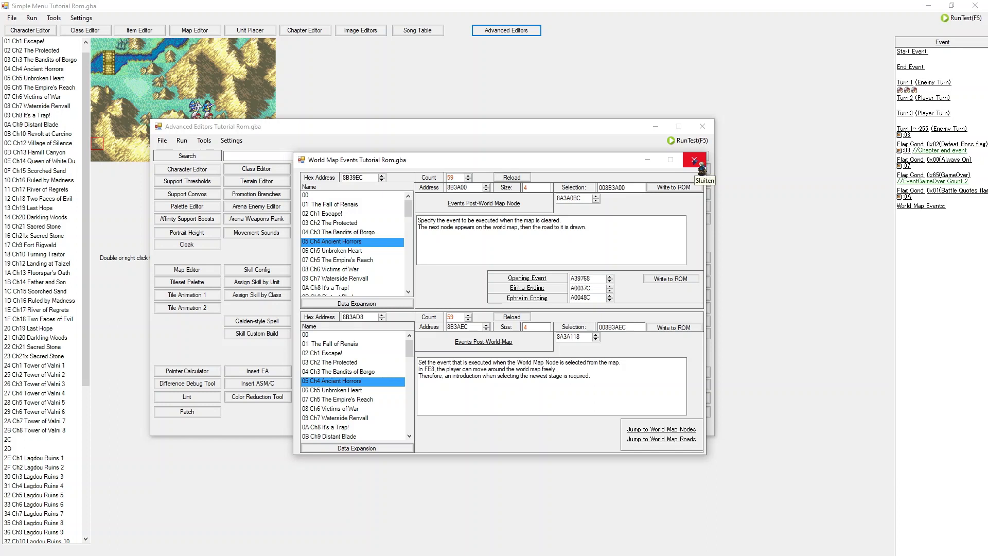
{"action": "left_click", "coordinate": [487, 215]}
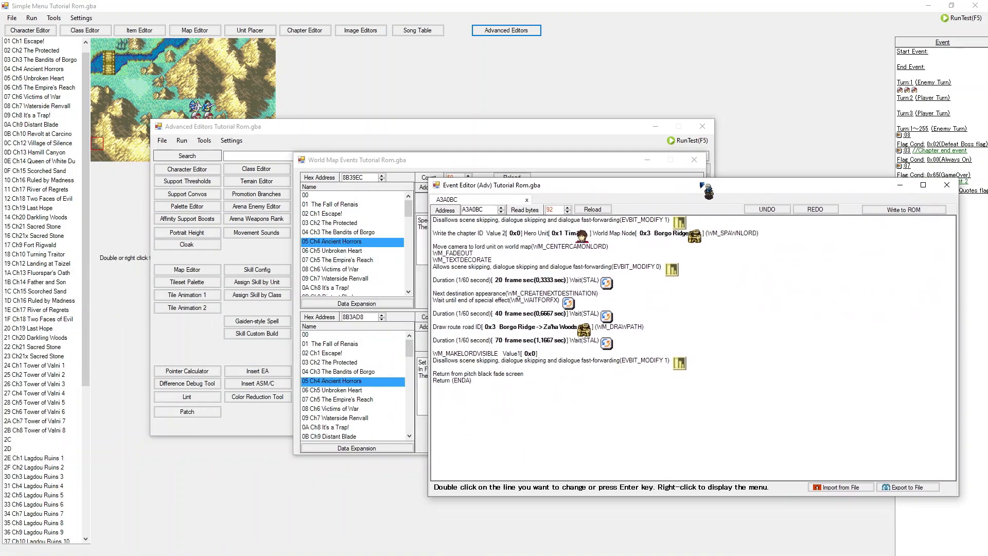
{"action": "left_click_drag", "start_coordinate": [703, 185], "coordinate": [575, 177]}
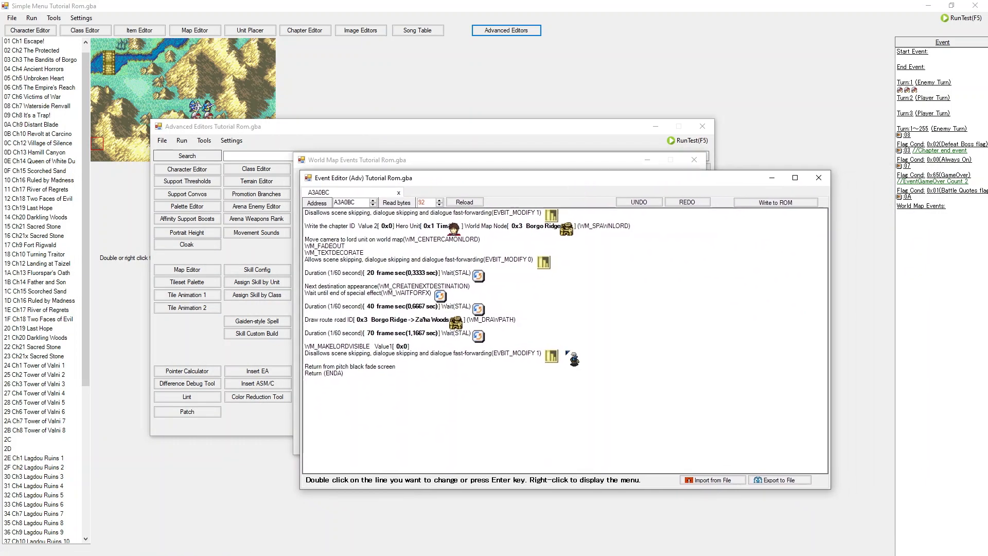
{"action": "double_click", "coordinate": [595, 335]}
{"action": "left_click", "coordinate": [789, 376]}
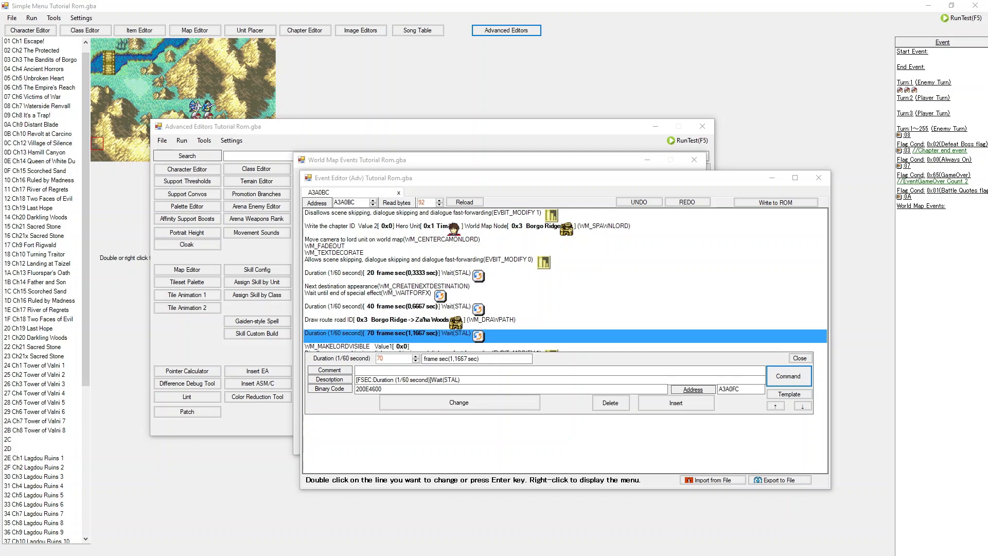
{"action": "left_click", "coordinate": [412, 416]}
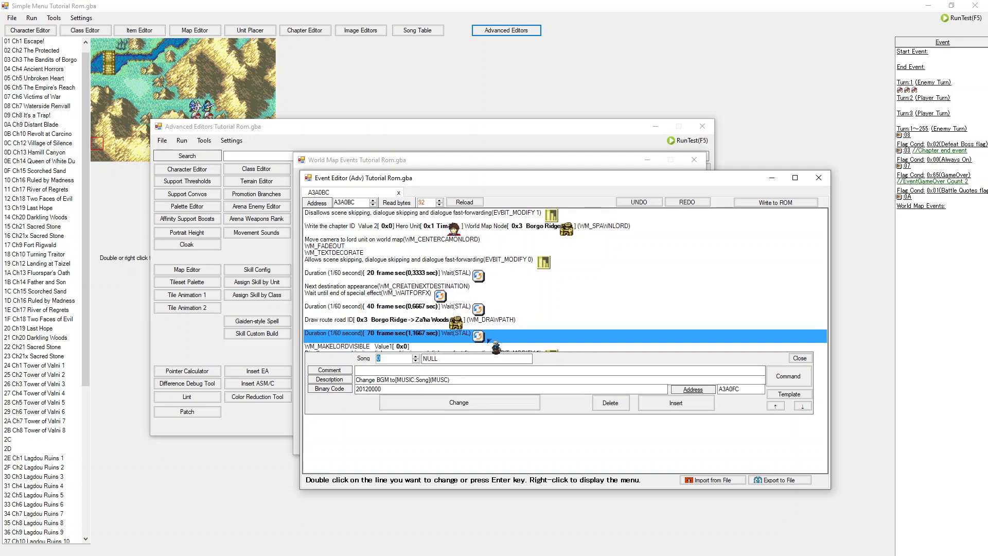
{"action": "type", "text": "23"}
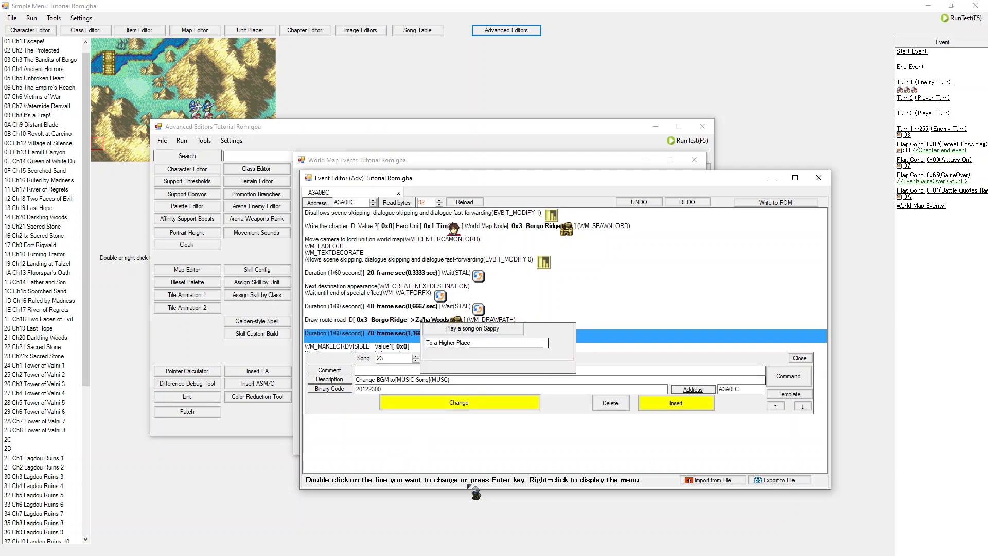
{"action": "left_click", "coordinate": [661, 403]}
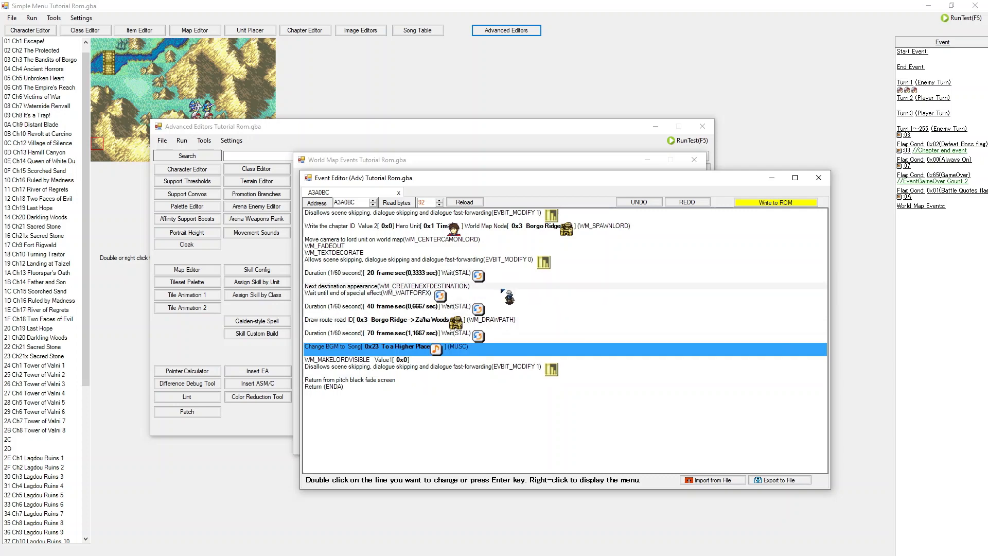
Step: Close the world map event windows and open the Monster Spawn Rates editor
{"action": "left_click", "coordinate": [818, 178]}
{"action": "left_click", "coordinate": [528, 323]}
{"action": "left_click", "coordinate": [695, 160]}
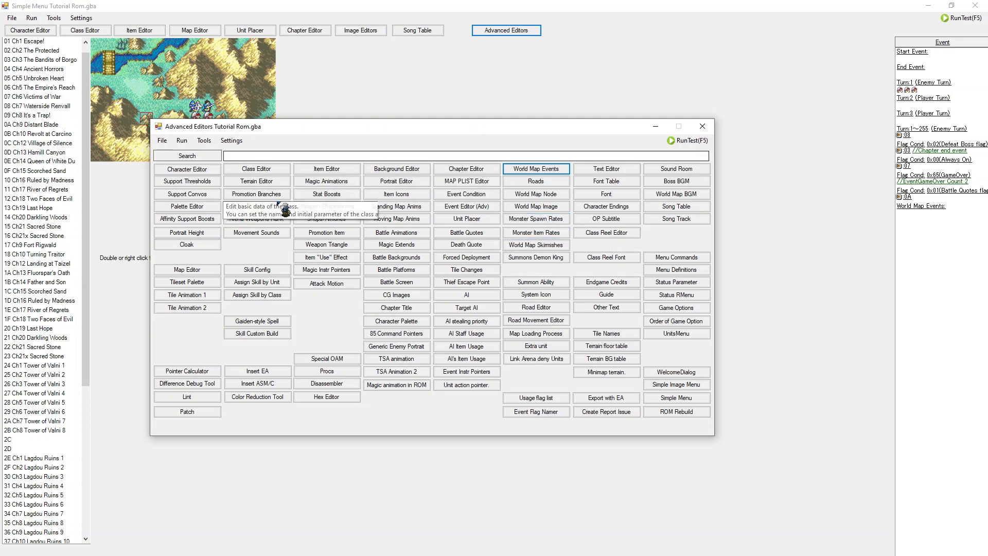
{"action": "left_click", "coordinate": [536, 219]}
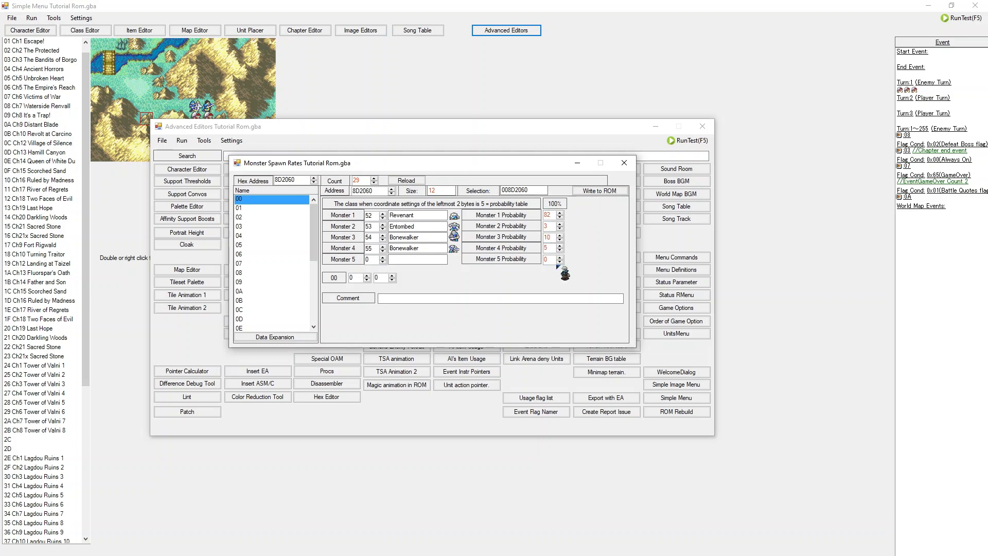
{"action": "left_click", "coordinate": [625, 163]}
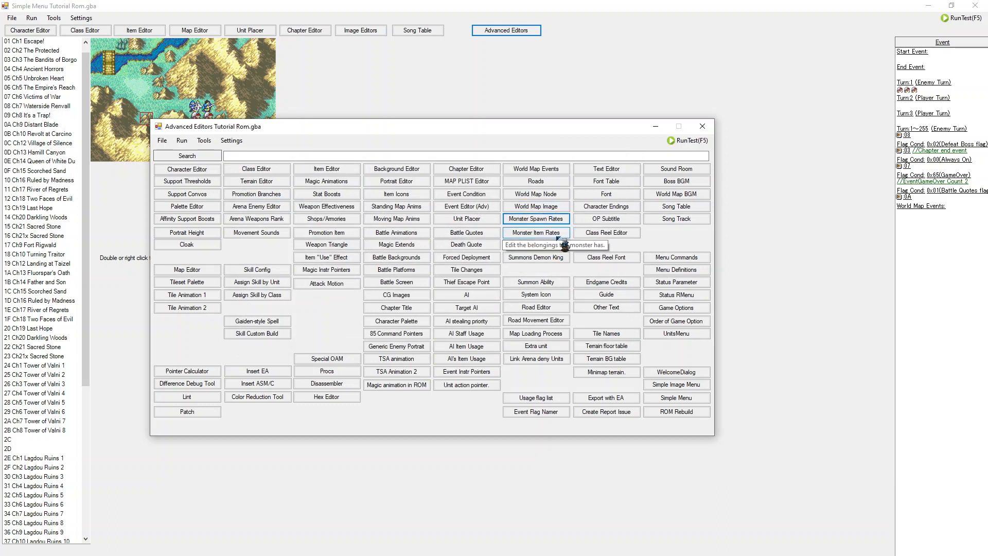
{"action": "left_click", "coordinate": [546, 220]}
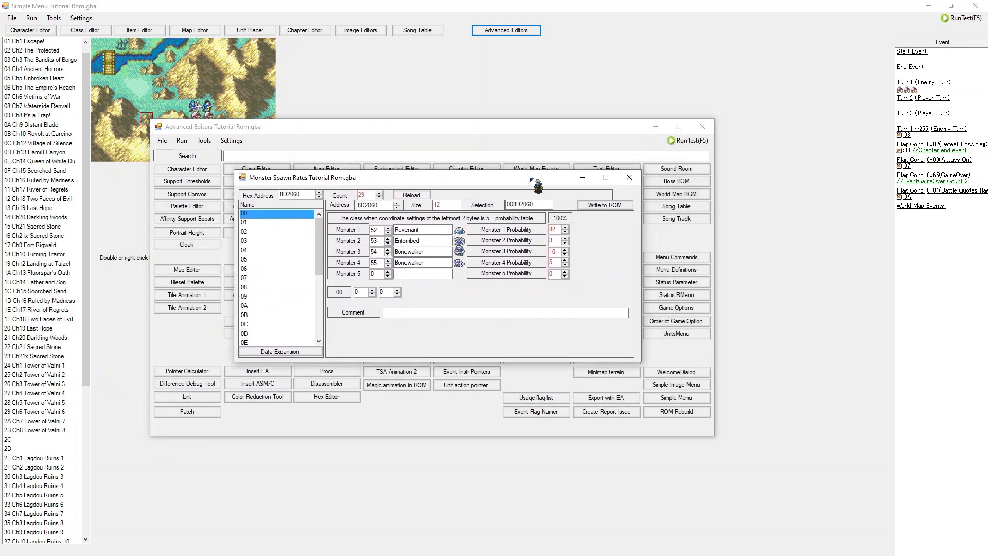
Step: Browse the monster spawn rate entries to compare their monster classes and probabilities
{"action": "scroll", "coordinate": [285, 268], "scroll_direction": "down", "scroll_amount": 5}
{"action": "left_click_drag", "start_coordinate": [261, 326], "coordinate": [265, 232]}
{"action": "scroll", "coordinate": [264, 232], "scroll_direction": "up", "scroll_amount": 1}
{"action": "scroll", "coordinate": [263, 231], "scroll_direction": "up", "scroll_amount": 4}
{"action": "left_click", "coordinate": [268, 214]}
{"action": "scroll", "coordinate": [273, 276], "scroll_direction": "down", "scroll_amount": 5}
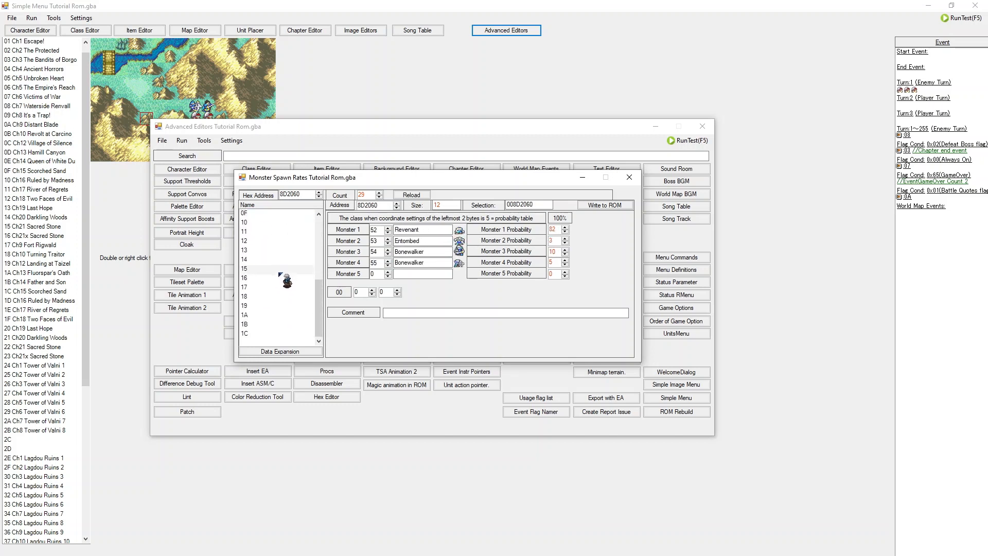
{"action": "scroll", "coordinate": [286, 250], "scroll_direction": "up", "scroll_amount": 5}
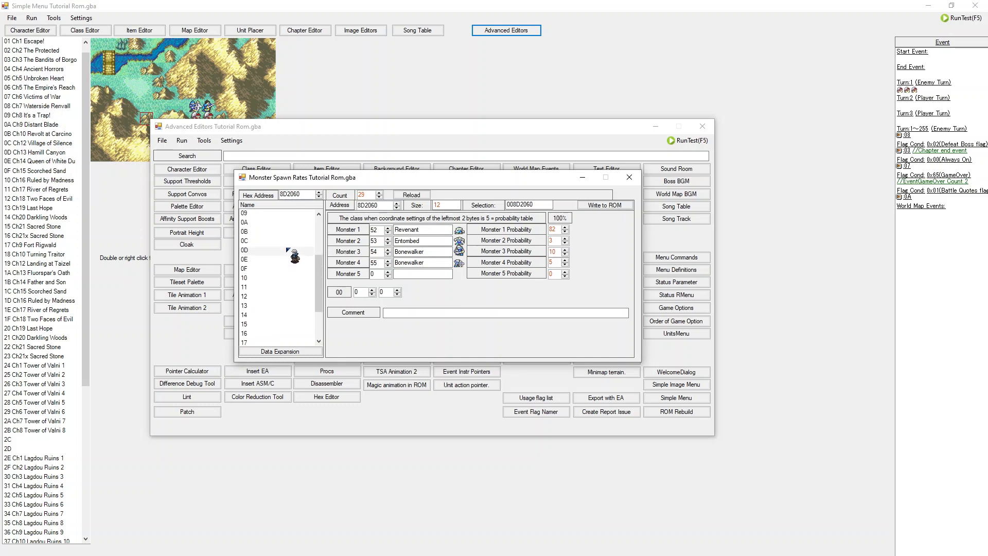
{"action": "left_click_drag", "start_coordinate": [273, 222], "coordinate": [273, 247]}
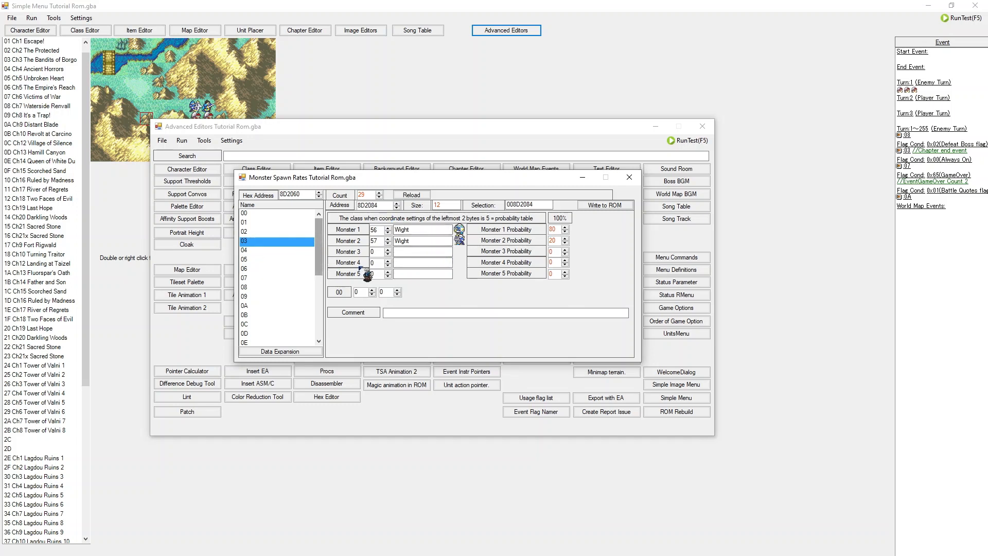
{"action": "scroll", "coordinate": [298, 289], "scroll_direction": "down", "scroll_amount": 5}
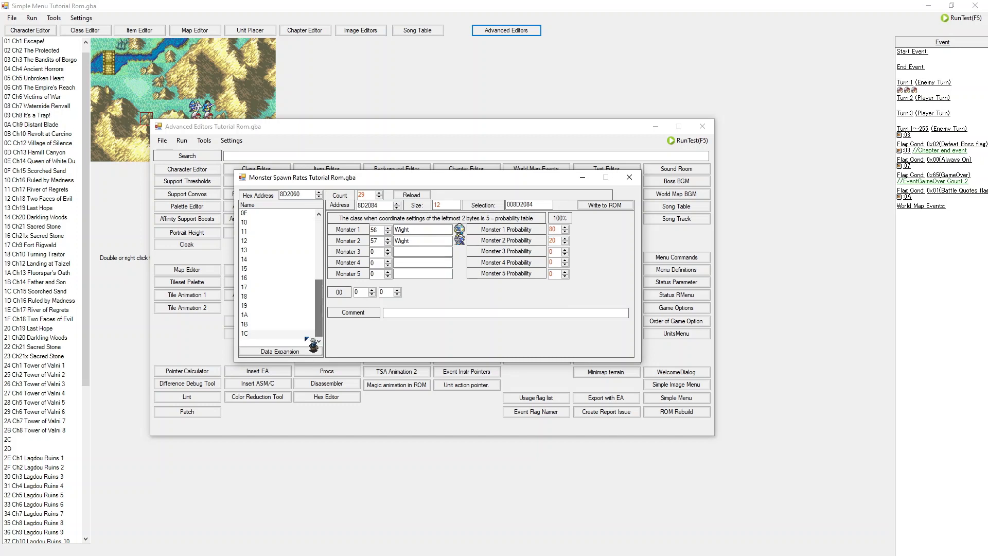
{"action": "left_click", "coordinate": [306, 335]}
{"action": "key", "text": "Up"}
{"action": "key", "text": "Up"}
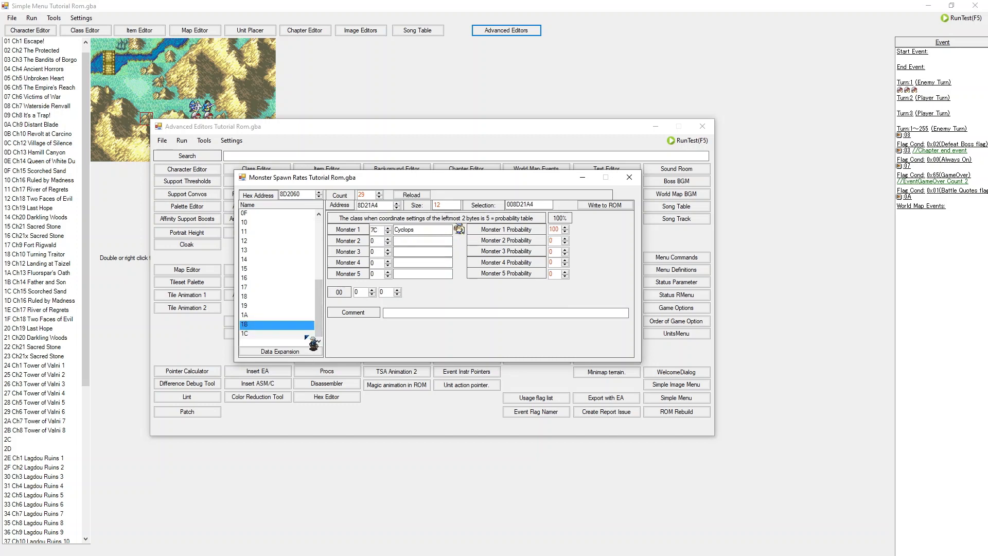
{"action": "key", "text": "Up"}
{"action": "key", "text": "Up"}
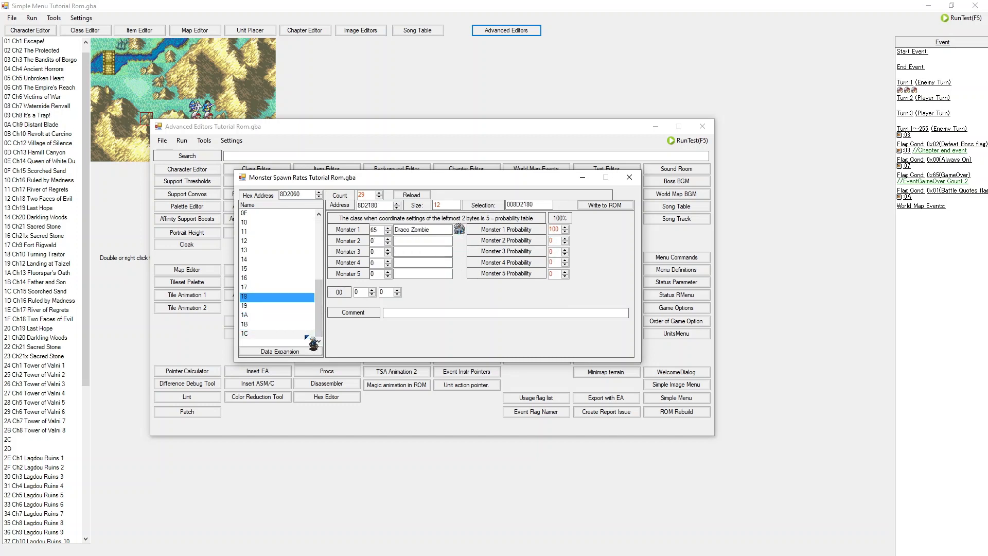
{"action": "key", "text": "Up"}
{"action": "key", "text": "Down"}
{"action": "key", "text": "Up"}
{"action": "key", "text": "Up"}
{"action": "key", "text": "Up"}
{"action": "key", "text": "Up"}
{"action": "key", "text": "Up"}
{"action": "key", "text": "Up"}
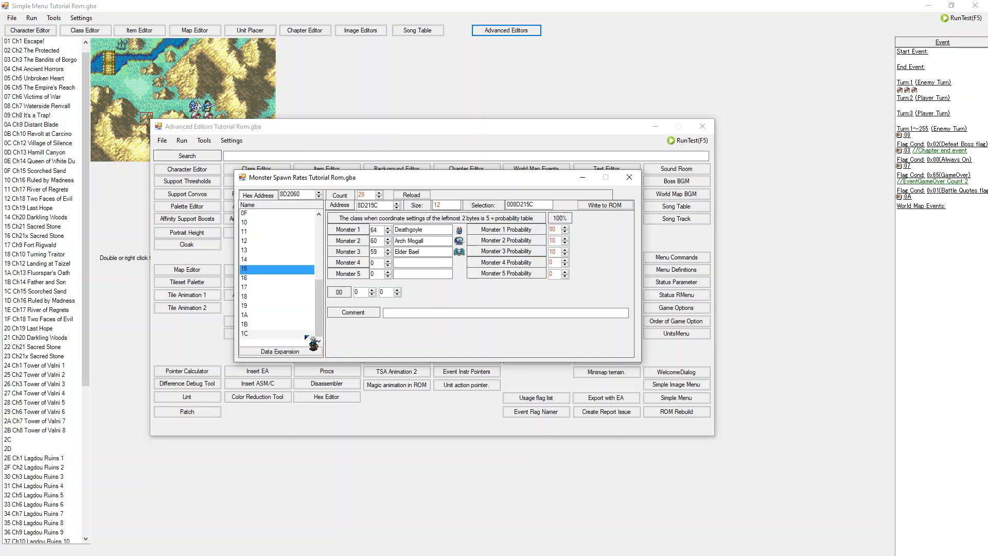
{"action": "key", "text": "Up"}
{"action": "key", "text": "Up"}
{"action": "key", "text": "Down"}
{"action": "key", "text": "Down"}
{"action": "key", "text": "Down"}
{"action": "key", "text": "Down"}
{"action": "key", "text": "Down"}
{"action": "key", "text": "Down"}
{"action": "key", "text": "Down"}
{"action": "key", "text": "Down"}
{"action": "key", "text": "Down"}
{"action": "key", "text": "Down"}
{"action": "key", "text": "Down"}
{"action": "key", "text": "Down"}
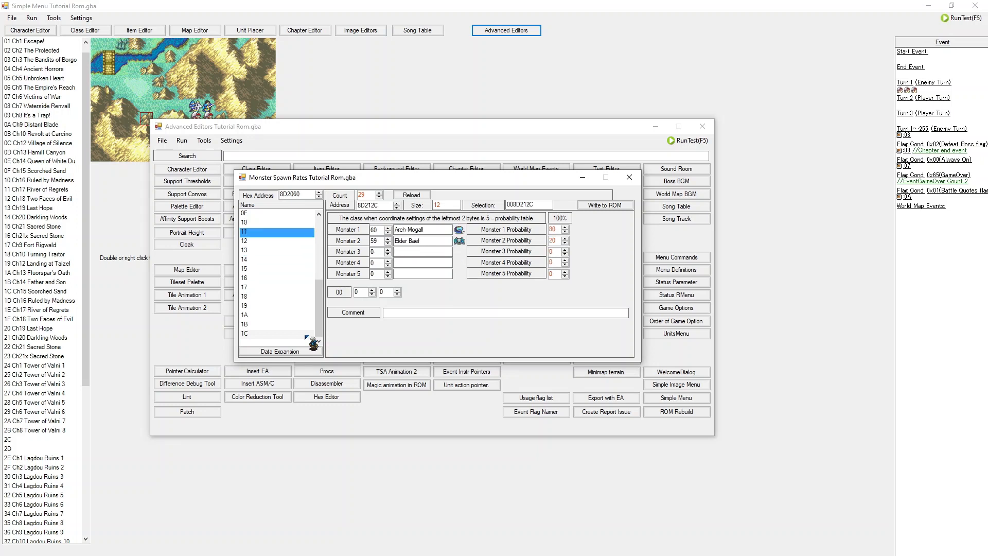
{"action": "key", "text": "Up"}
{"action": "key", "text": "Up"}
{"action": "key", "text": "Up"}
{"action": "key", "text": "Down"}
{"action": "key", "text": "Down"}
{"action": "key", "text": "Down"}
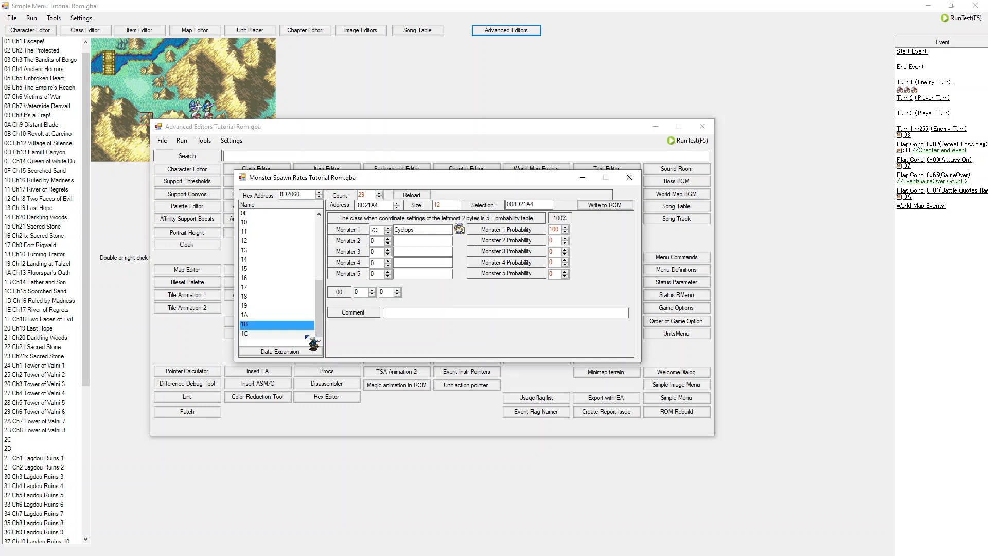
{"action": "key", "text": "Up"}
{"action": "key", "text": "Up"}
{"action": "key", "text": "Up"}
{"action": "key", "text": "Up"}
{"action": "key", "text": "Up"}
{"action": "key", "text": "Up"}
{"action": "key", "text": "Up"}
{"action": "key", "text": "Up"}
{"action": "key", "text": "Up"}
{"action": "key", "text": "Up"}
{"action": "key", "text": "Up"}
{"action": "key", "text": "Up"}
{"action": "key", "text": "Up"}
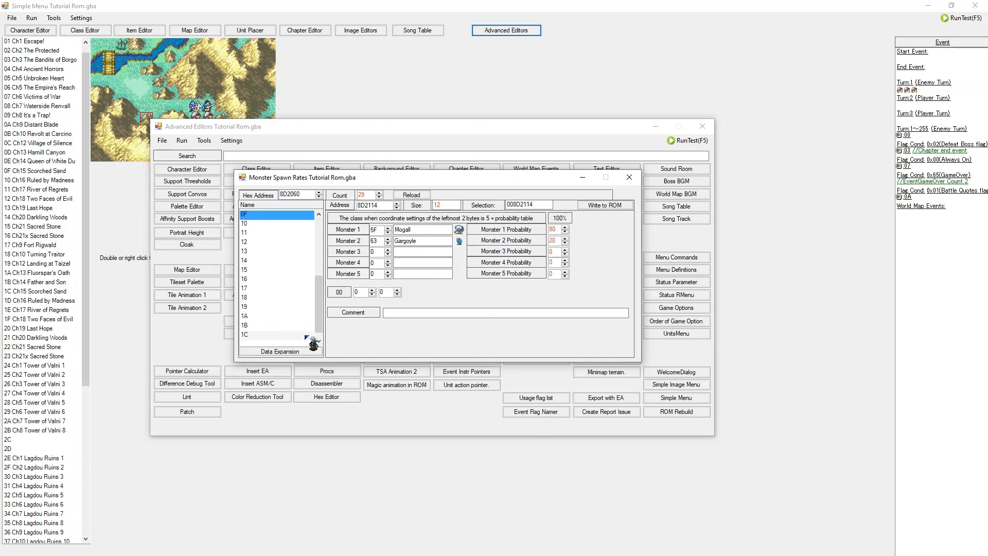
{"action": "key", "text": "Up"}
{"action": "key", "text": "Up"}
{"action": "key", "text": "Up"}
{"action": "key", "text": "Up"}
{"action": "key", "text": "Up"}
{"action": "key", "text": "Up"}
{"action": "key", "text": "Up"}
{"action": "key", "text": "Up"}
{"action": "key", "text": "Up"}
{"action": "key", "text": "Up"}
{"action": "key", "text": "Up"}
{"action": "key", "text": "Up"}
{"action": "key", "text": "Up"}
{"action": "key", "text": "Up"}
{"action": "key", "text": "Up"}
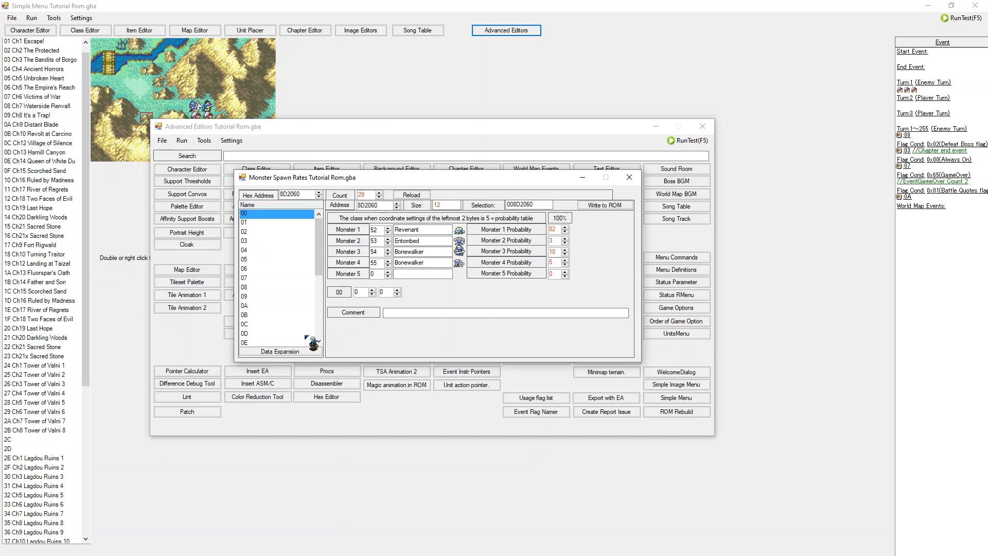
Step: Inspect the first spawn entry's monster probability fields and step through the next few spawn entries
{"action": "key", "text": "Down"}
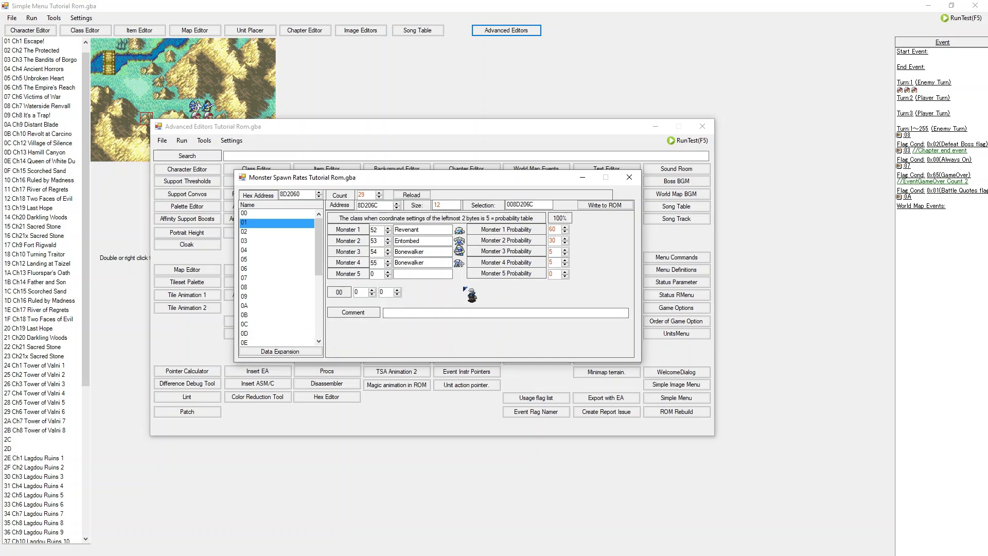
{"action": "left_click", "coordinate": [292, 223]}
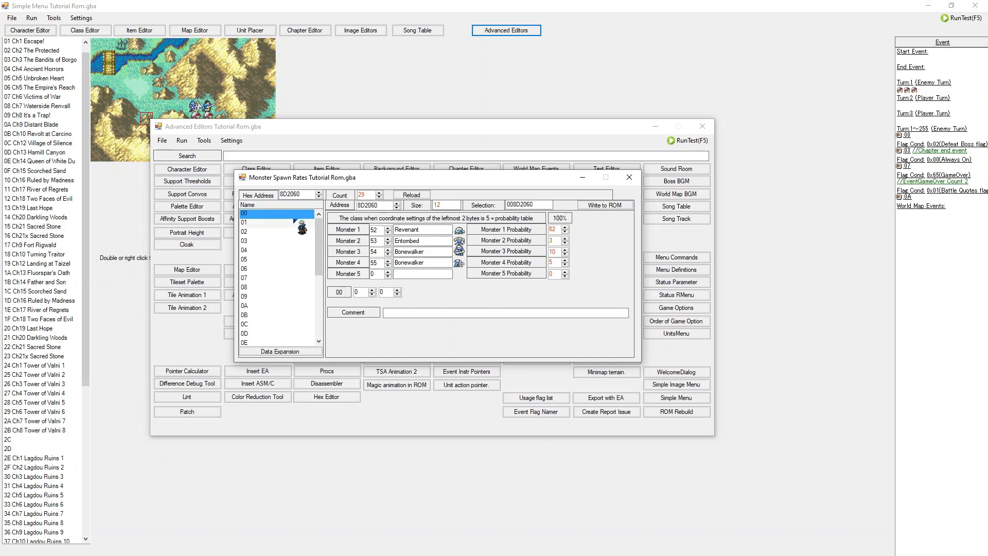
{"action": "left_click_drag", "start_coordinate": [290, 222], "coordinate": [290, 209]}
{"action": "left_click", "coordinate": [280, 242]}
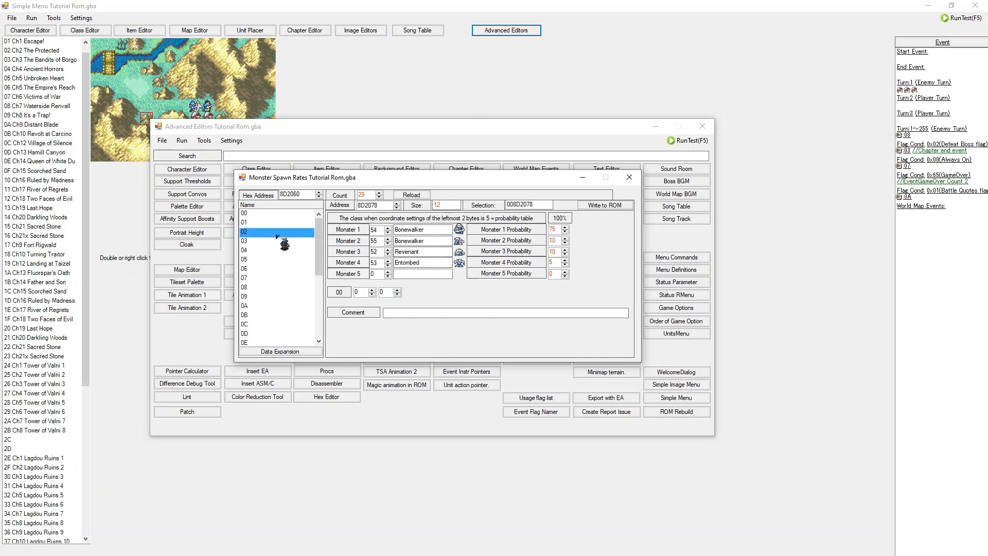
{"action": "key", "text": "Down"}
{"action": "key", "text": "Down"}
{"action": "key", "text": "Down"}
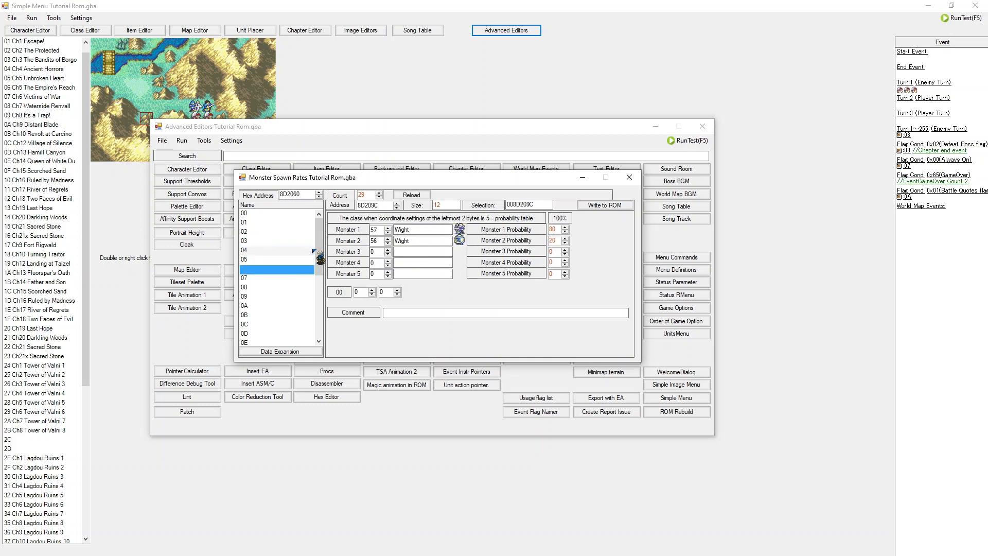
{"action": "key", "text": "Down"}
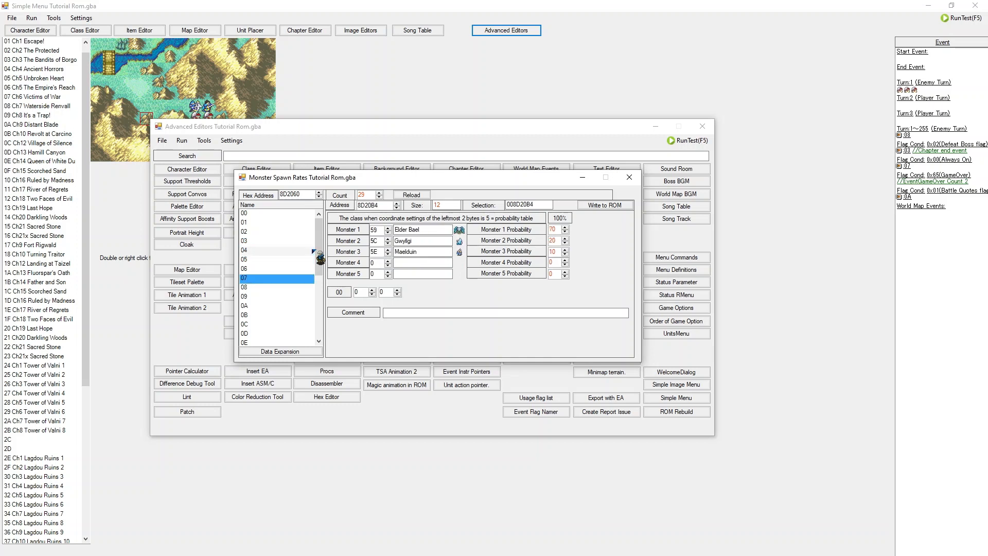
{"action": "key", "text": "Up"}
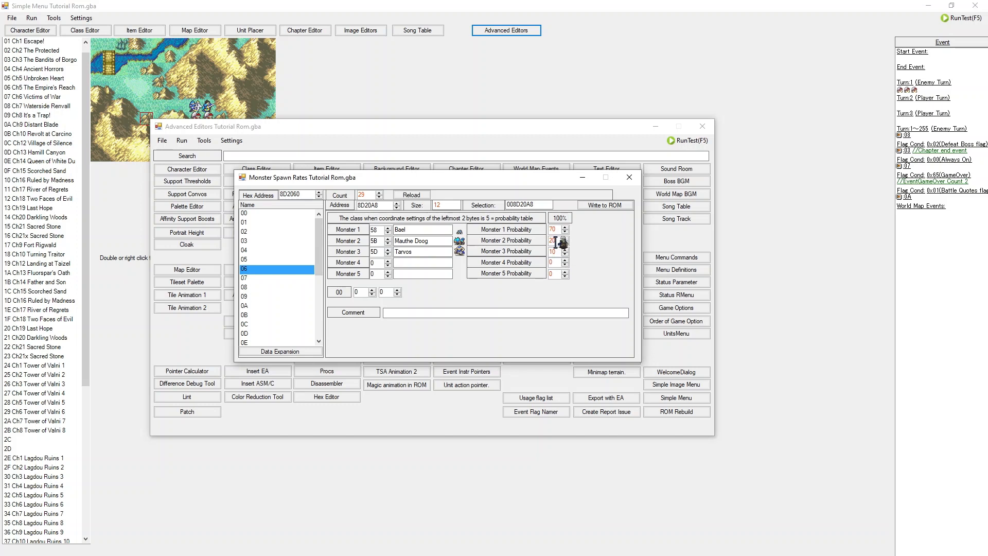
{"action": "left_click", "coordinate": [246, 213]}
{"action": "left_click", "coordinate": [554, 240]}
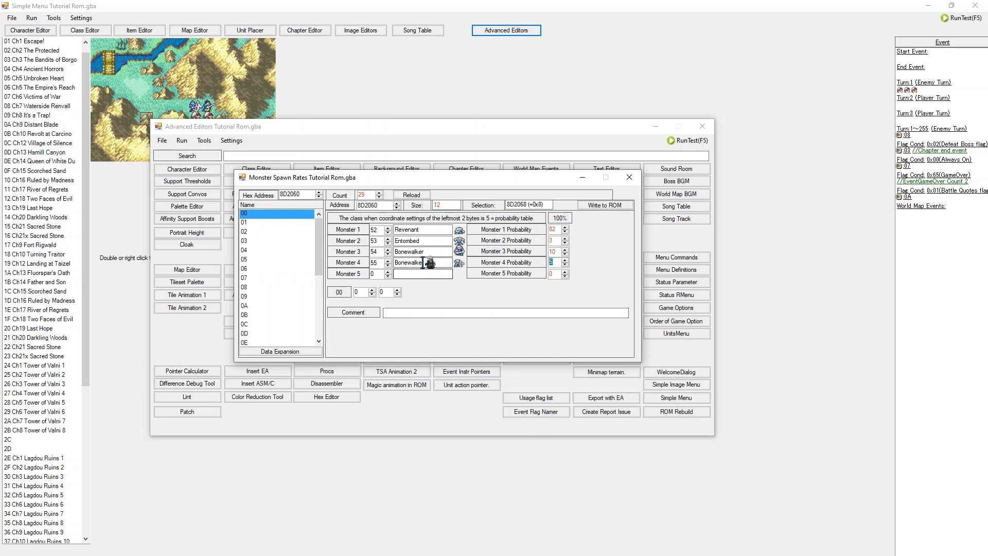
{"action": "left_click", "coordinate": [555, 262]}
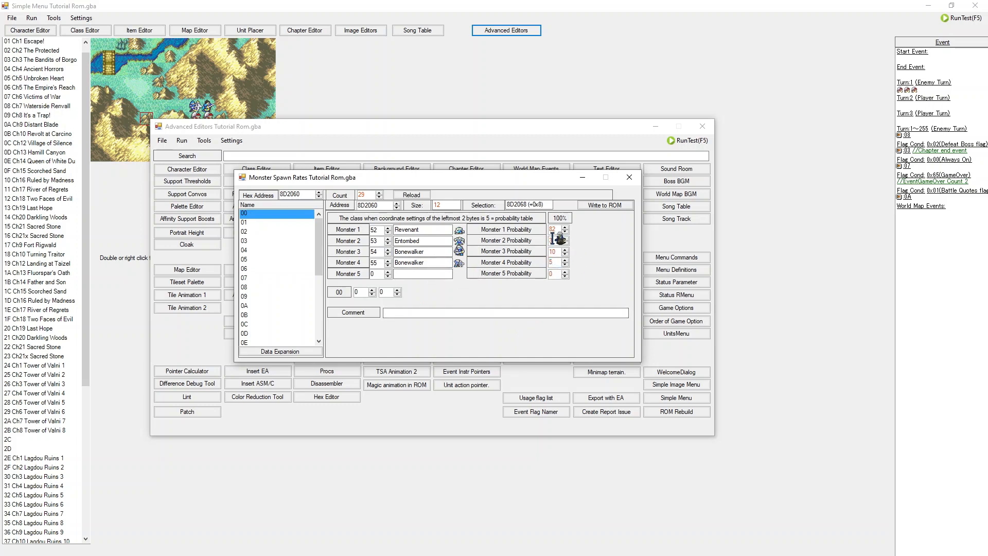
{"action": "left_click", "coordinate": [553, 241]}
{"action": "left_click", "coordinate": [553, 229]}
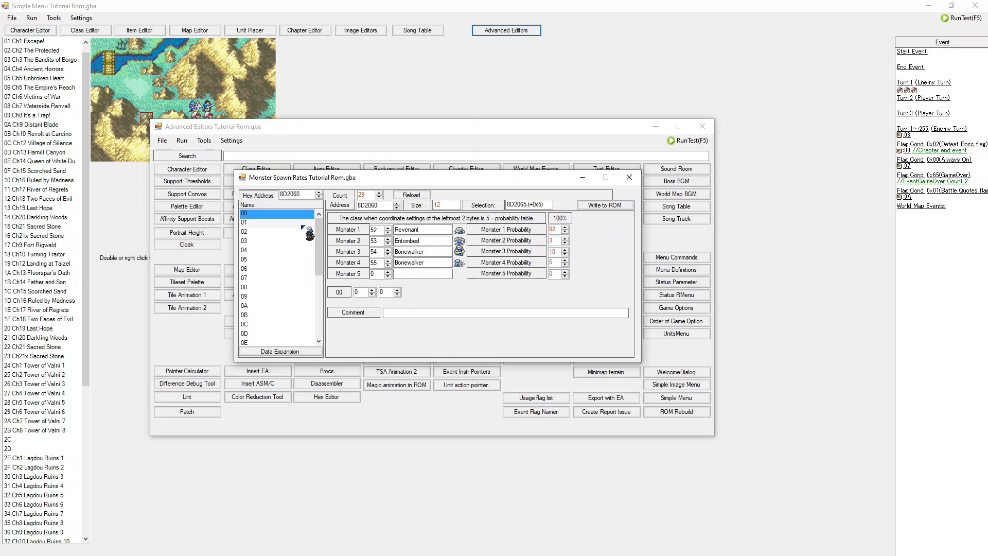
Step: Scroll through the later spawn rate entries, then close the Monster Spawn Rates editor
{"action": "left_click_drag", "start_coordinate": [276, 260], "coordinate": [262, 288]}
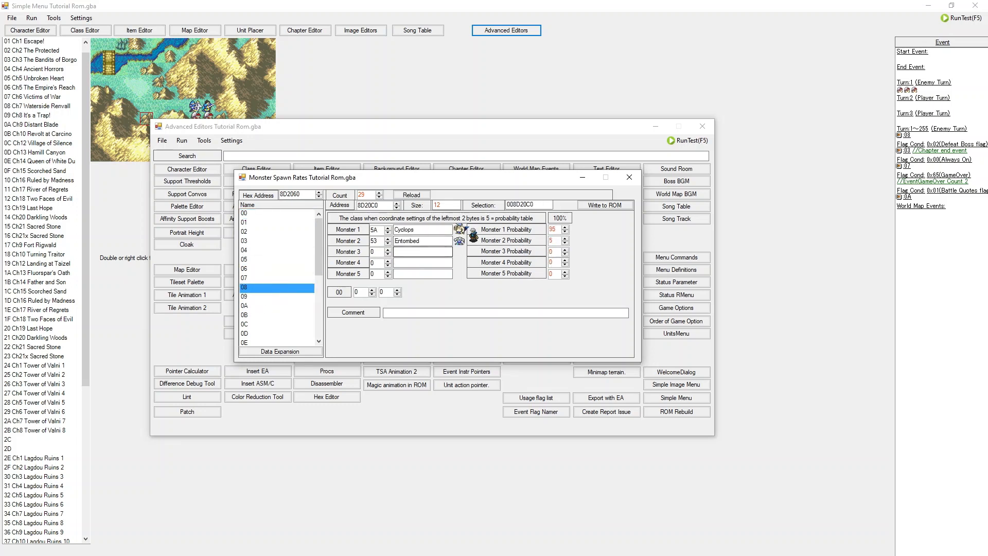
{"action": "scroll", "coordinate": [268, 294], "scroll_direction": "down", "scroll_amount": 1}
{"action": "left_click", "coordinate": [266, 281]}
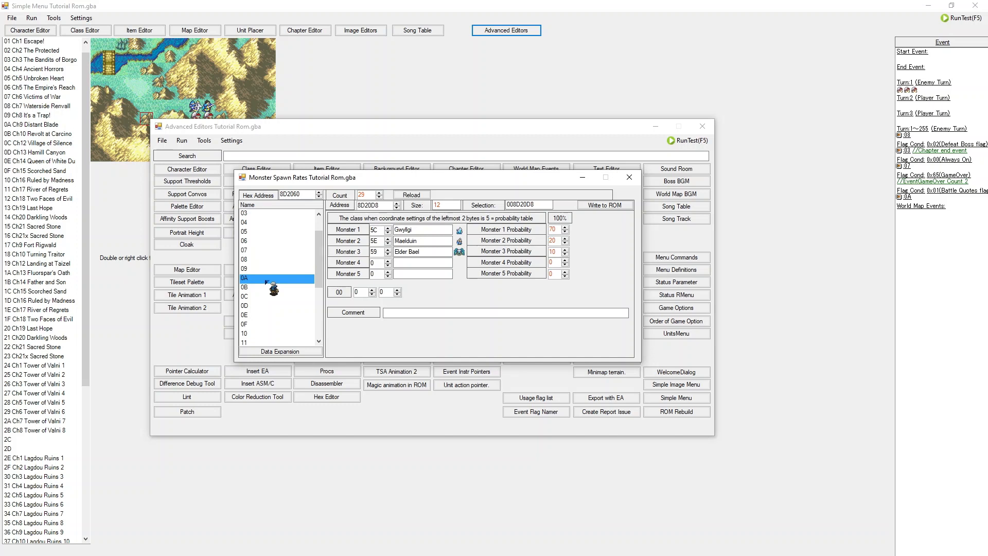
{"action": "key", "text": "Down"}
{"action": "key", "text": "Down"}
{"action": "key", "text": "Down"}
{"action": "key", "text": "Down"}
{"action": "key", "text": "Down"}
{"action": "key", "text": "Down"}
{"action": "key", "text": "Down"}
{"action": "key", "text": "Down"}
{"action": "key", "text": "Up"}
{"action": "key", "text": "Up"}
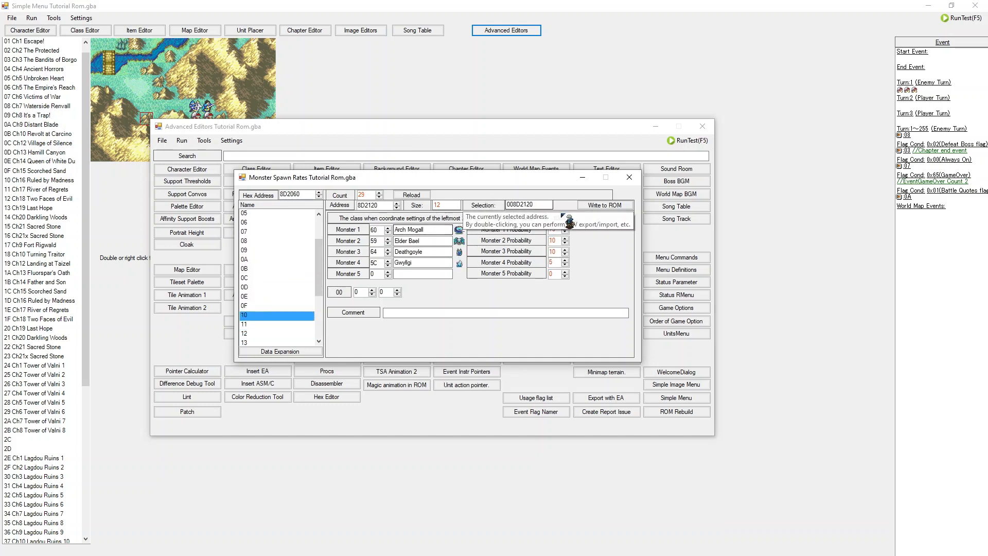
{"action": "left_click", "coordinate": [630, 177]}
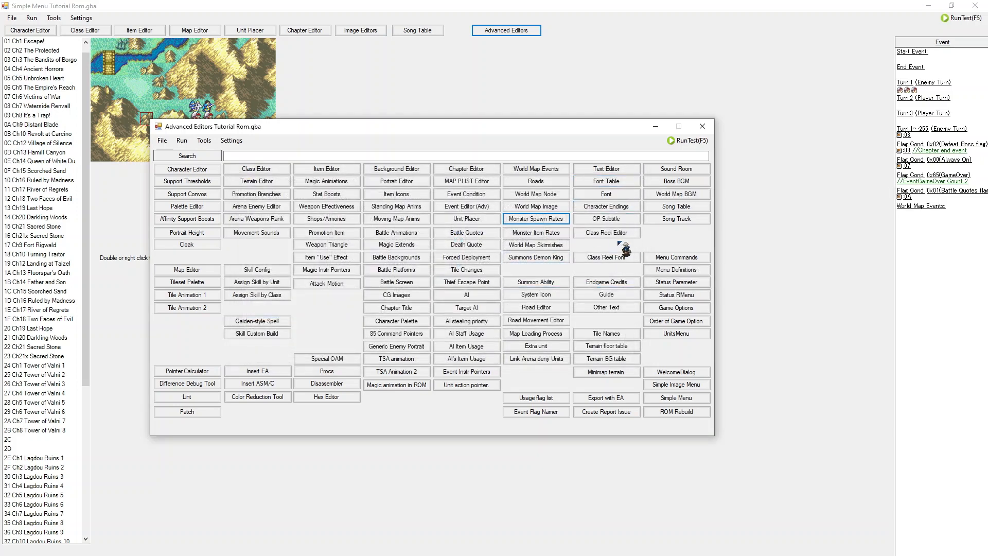
Step: Open the Monster Item Rates editor and browse the first monster item table entries
{"action": "left_click", "coordinate": [546, 235]}
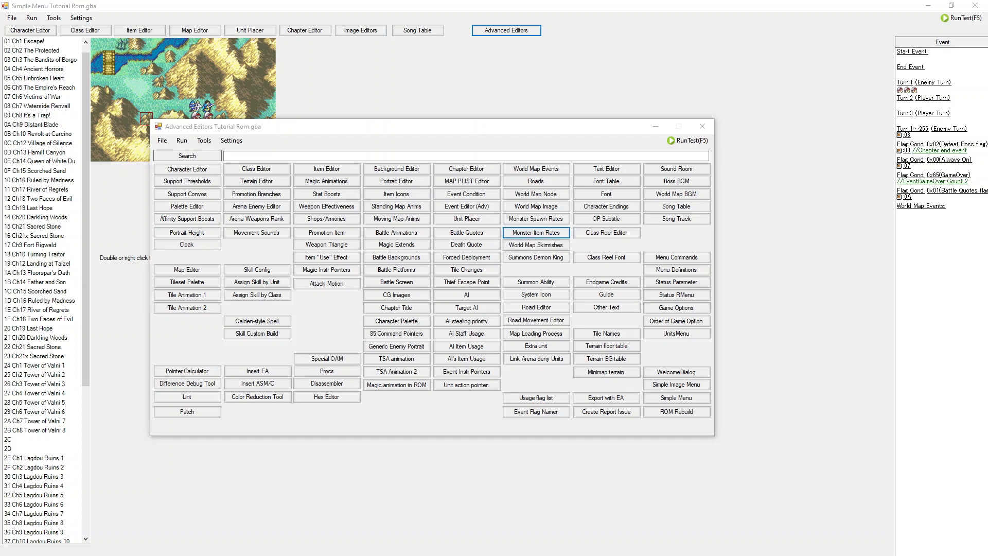
{"action": "left_click", "coordinate": [185, 224]}
{"action": "left_click", "coordinate": [170, 233]}
{"action": "left_click", "coordinate": [169, 243]}
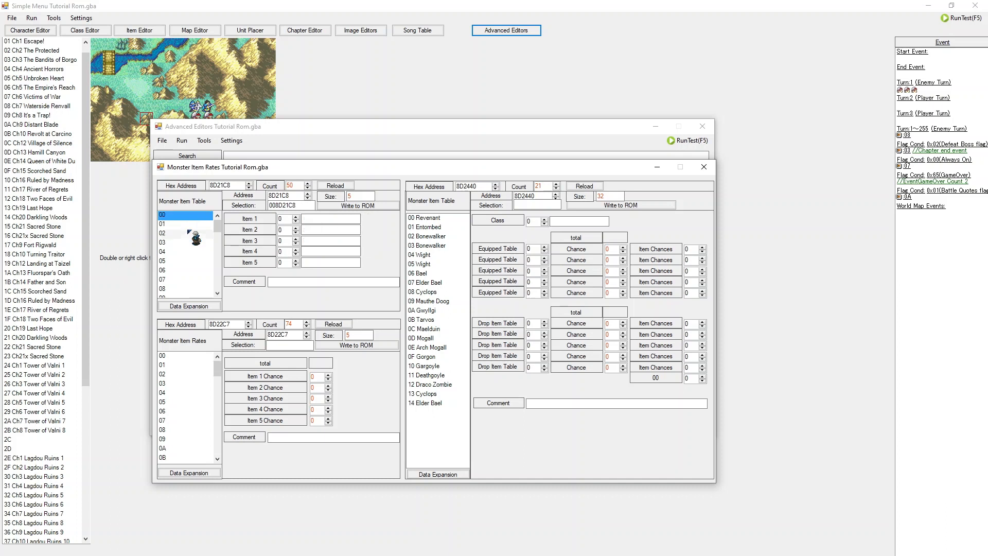
{"action": "left_click", "coordinate": [170, 252]}
{"action": "left_click", "coordinate": [186, 263]}
{"action": "left_click", "coordinate": [185, 280]}
{"action": "left_click", "coordinate": [184, 287]}
{"action": "scroll", "coordinate": [184, 286], "scroll_direction": "down", "scroll_amount": 4}
{"action": "left_click", "coordinate": [185, 272]}
{"action": "left_click", "coordinate": [191, 233]}
{"action": "key", "text": "Down"}
{"action": "key", "text": "Down"}
{"action": "key", "text": "Down"}
{"action": "key", "text": "Down"}
{"action": "key", "text": "Down"}
{"action": "key", "text": "Down"}
{"action": "key", "text": "Down"}
{"action": "key", "text": "Down"}
{"action": "key", "text": "Down"}
{"action": "key", "text": "Down"}
{"action": "key", "text": "Down"}
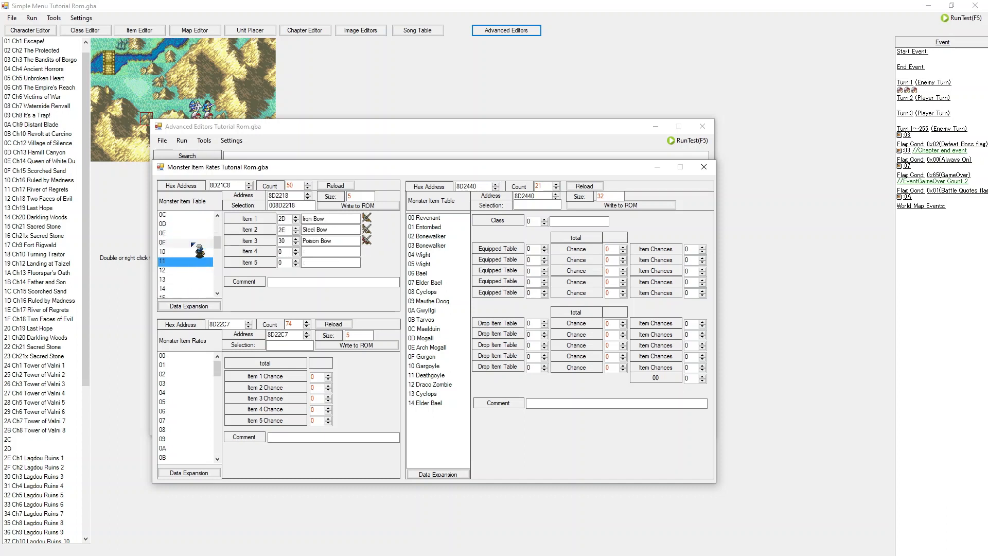
{"action": "key", "text": "Down"}
{"action": "key", "text": "Down"}
{"action": "key", "text": "Down"}
{"action": "key", "text": "Down"}
{"action": "key", "text": "Down"}
{"action": "key", "text": "Down"}
{"action": "key", "text": "Down"}
{"action": "key", "text": "Down"}
{"action": "key", "text": "Down"}
{"action": "key", "text": "Down"}
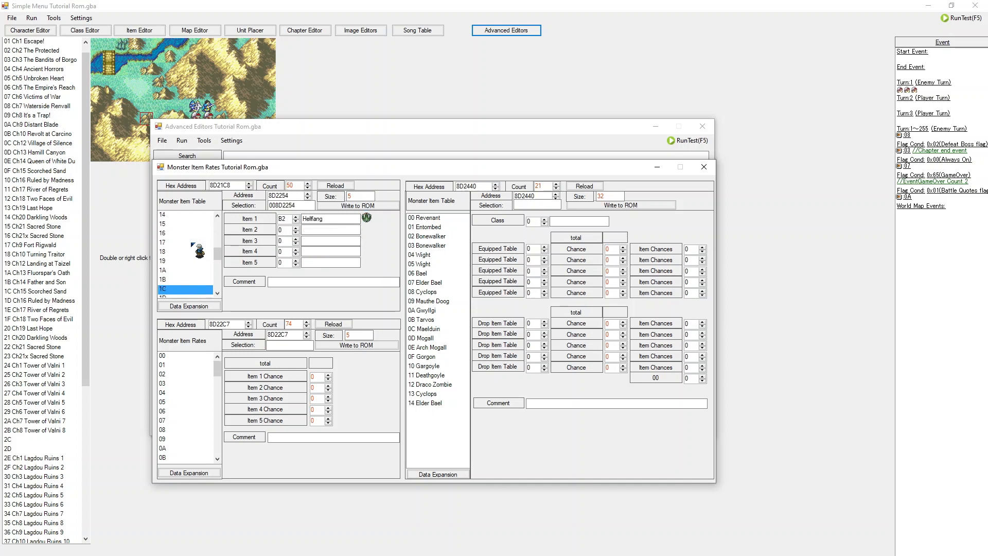
{"action": "key", "text": "Down"}
{"action": "key", "text": "Down"}
{"action": "key", "text": "Down"}
{"action": "key", "text": "Down"}
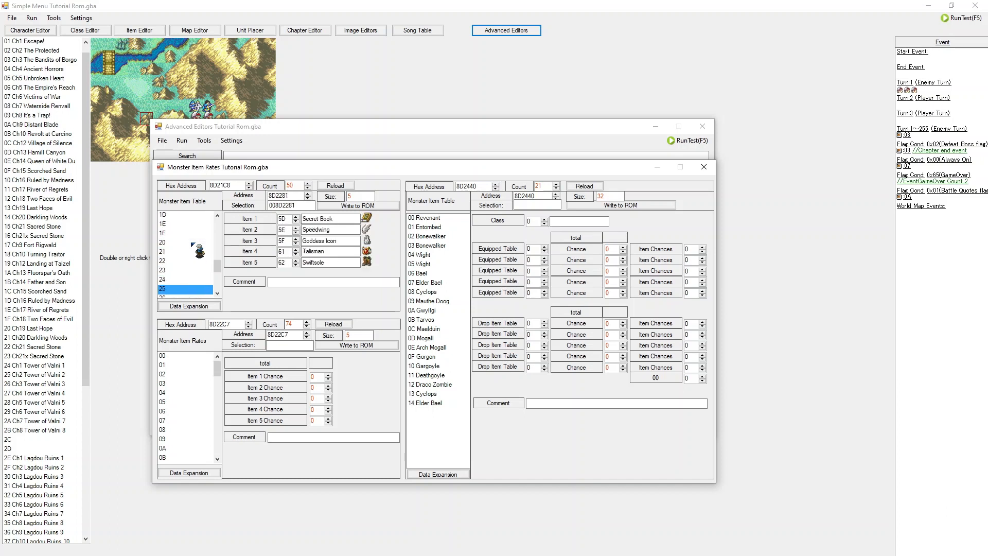
{"action": "key", "text": "Up"}
{"action": "key", "text": "Up"}
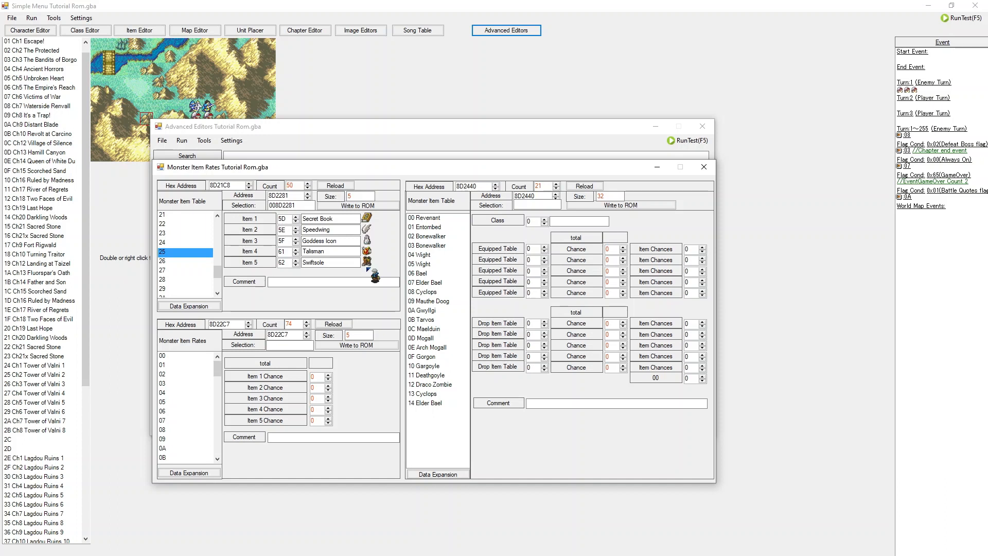
Step: Step through the monster item table entries from about 1F to 31 to review their item lists
{"action": "key", "text": "Up"}
{"action": "key", "text": "Up"}
{"action": "key", "text": "Down"}
{"action": "key", "text": "Down"}
{"action": "key", "text": "Up"}
{"action": "key", "text": "Up"}
{"action": "key", "text": "Up"}
{"action": "key", "text": "Up"}
{"action": "key", "text": "Up"}
{"action": "key", "text": "Up"}
{"action": "key", "text": "Down"}
{"action": "key", "text": "Down"}
{"action": "key", "text": "Down"}
{"action": "key", "text": "Down"}
{"action": "key", "text": "Down"}
{"action": "key", "text": "Down"}
{"action": "key", "text": "Up"}
{"action": "key", "text": "Down"}
{"action": "key", "text": "Down"}
{"action": "key", "text": "Down"}
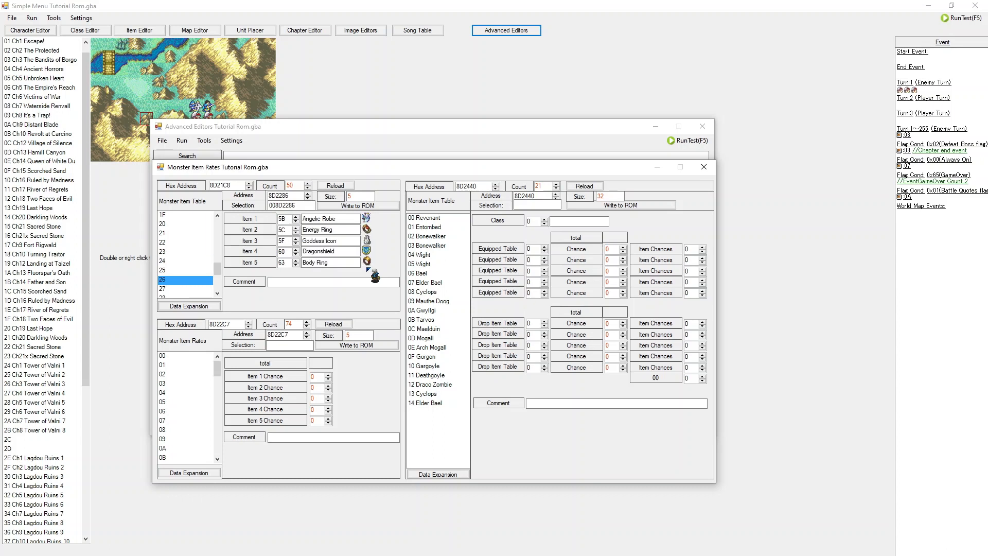
{"action": "key", "text": "Up"}
{"action": "key", "text": "Down"}
{"action": "key", "text": "Down"}
{"action": "key", "text": "Down"}
{"action": "key", "text": "Down"}
{"action": "key", "text": "Down"}
{"action": "key", "text": "Down"}
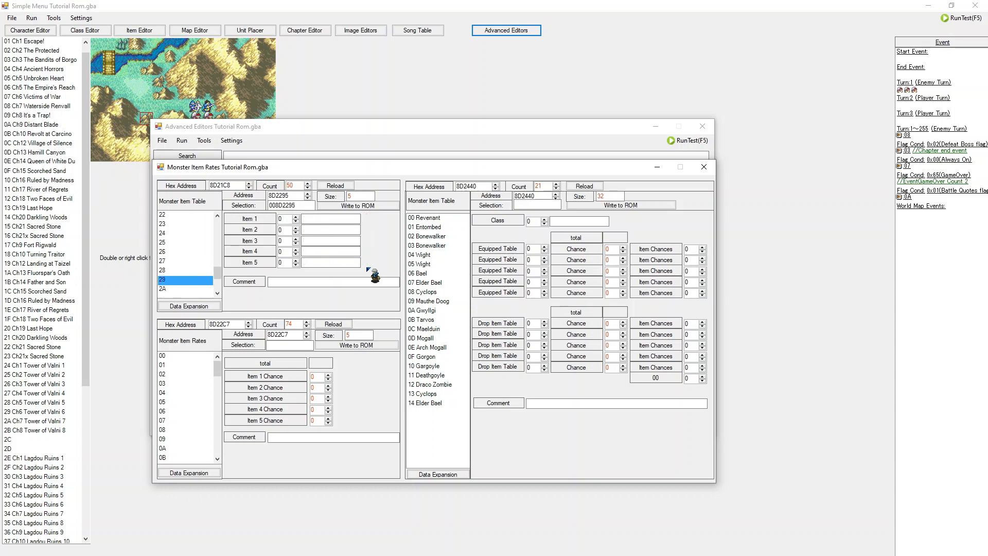
{"action": "key", "text": "Down"}
{"action": "key", "text": "Down"}
{"action": "key", "text": "Down"}
{"action": "key", "text": "Down"}
{"action": "key", "text": "Down"}
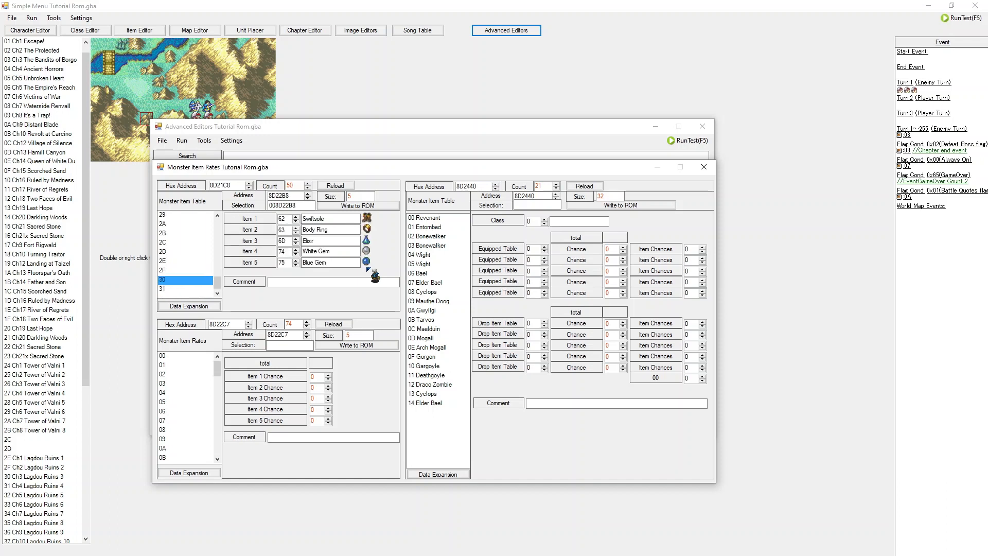
{"action": "key", "text": "Up"}
{"action": "key", "text": "Up"}
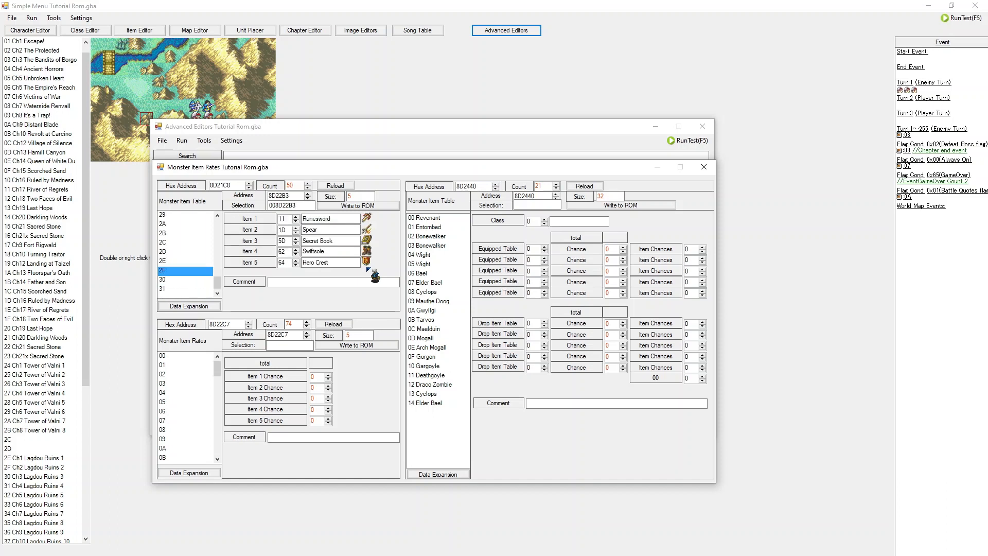
{"action": "key", "text": "Up"}
{"action": "key", "text": "Up"}
Step: Browse the monster item rate entries to review their item chance percentages
{"action": "left_click", "coordinate": [183, 372]}
{"action": "left_click", "coordinate": [183, 365]}
{"action": "left_click", "coordinate": [183, 383]}
{"action": "left_click", "coordinate": [183, 401]}
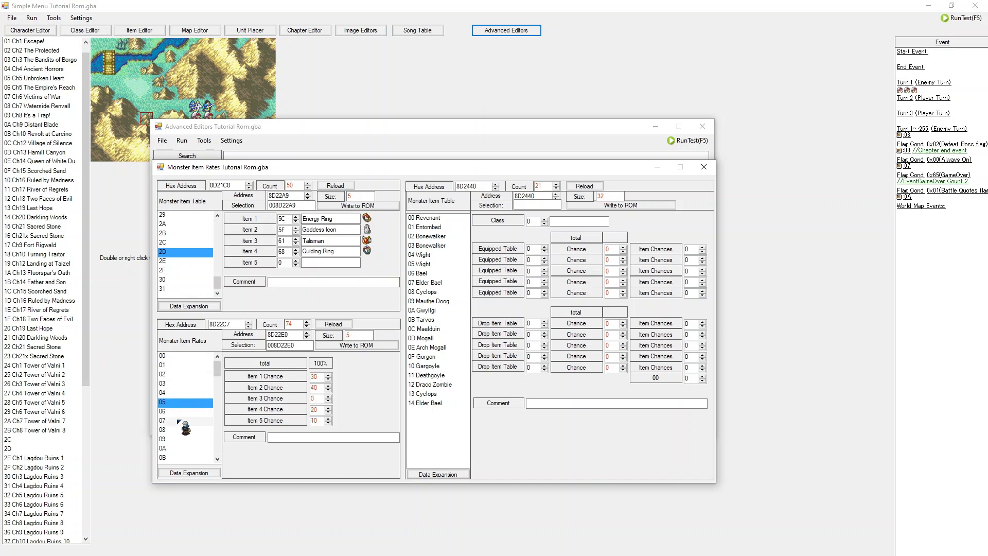
{"action": "scroll", "coordinate": [192, 397], "scroll_direction": "down", "scroll_amount": 20}
{"action": "scroll", "coordinate": [190, 400], "scroll_direction": "up", "scroll_amount": 9}
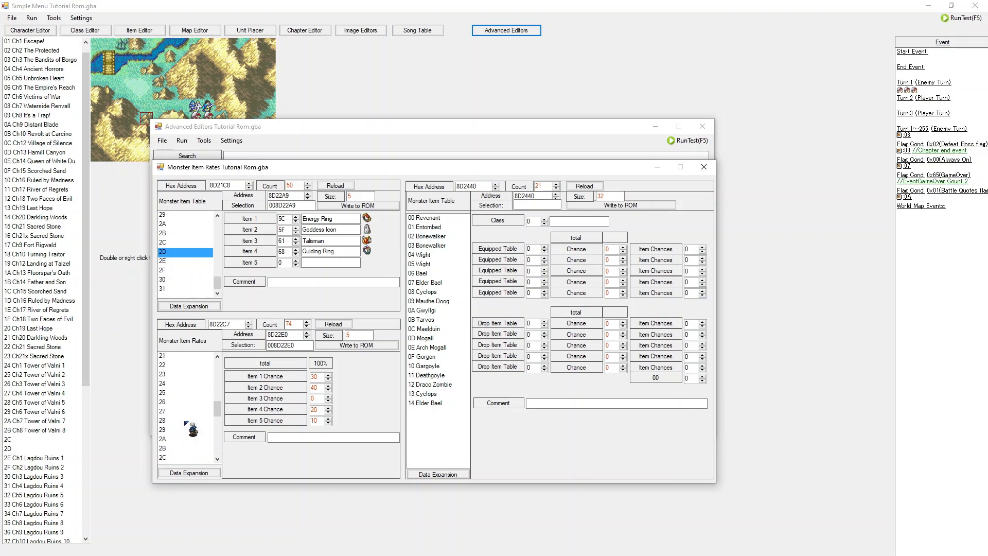
{"action": "scroll", "coordinate": [191, 429], "scroll_direction": "up", "scroll_amount": 11}
{"action": "left_click", "coordinate": [181, 356]}
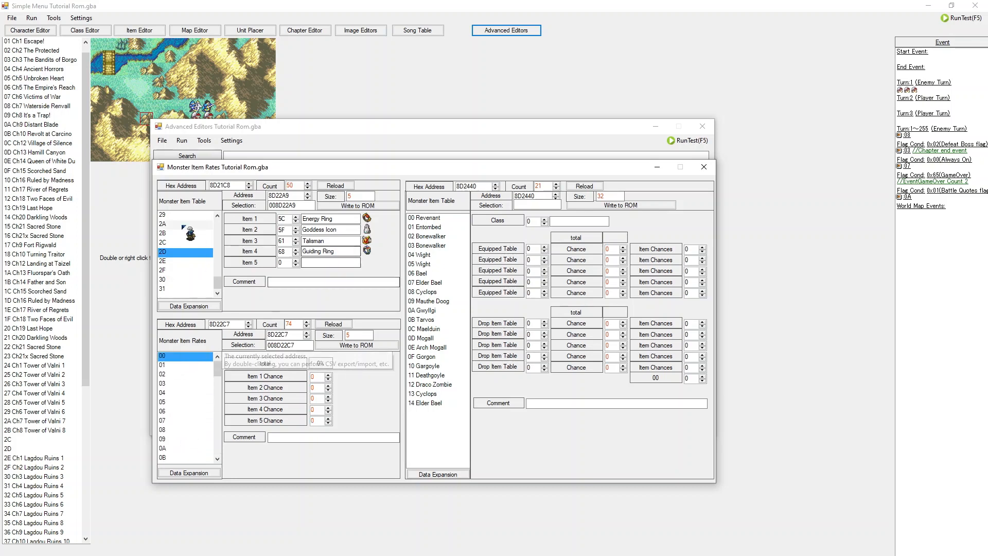
{"action": "scroll", "coordinate": [184, 229], "scroll_direction": "up", "scroll_amount": 14}
{"action": "left_click", "coordinate": [180, 402]}
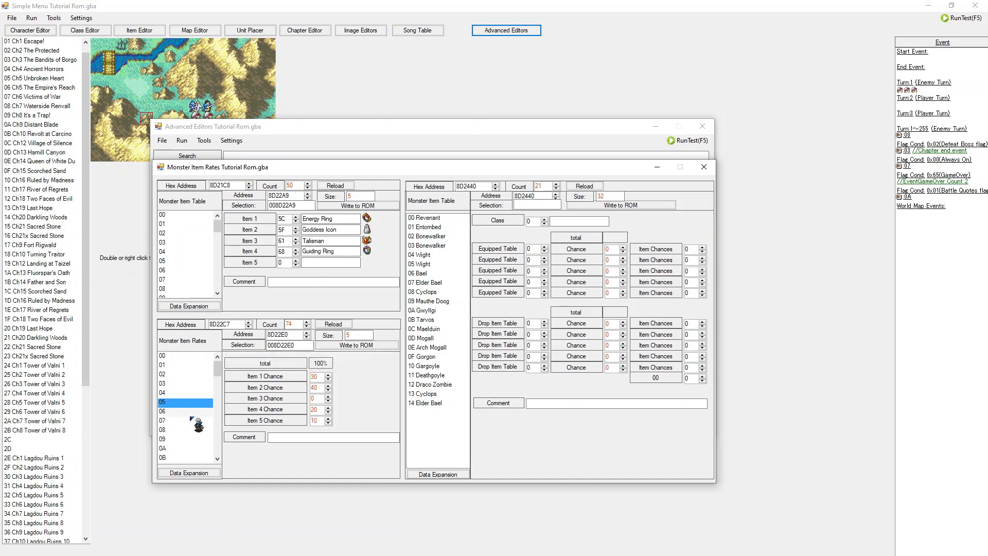
Step: Select the Revenant class entry and cross-check its equipped and drop tables against the item lists and rates
{"action": "left_click", "coordinate": [437, 218]}
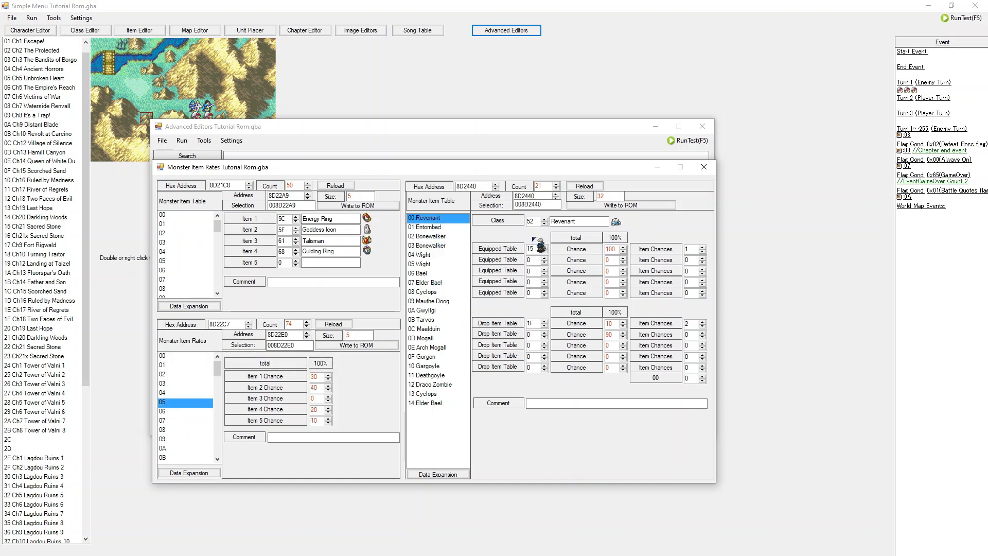
{"action": "scroll", "coordinate": [185, 257], "scroll_direction": "down", "scroll_amount": 5}
{"action": "left_click", "coordinate": [177, 270]}
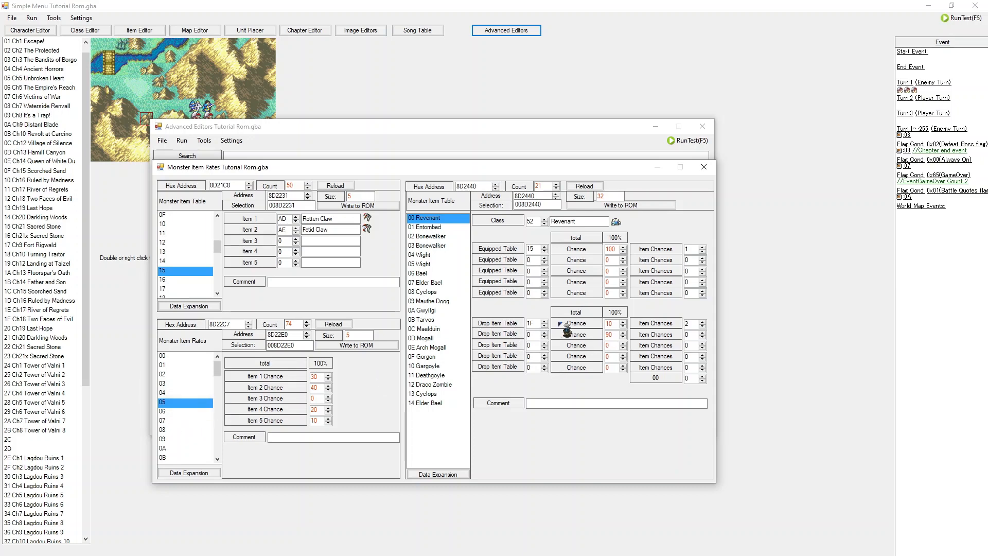
{"action": "scroll", "coordinate": [176, 407], "scroll_direction": "down", "scroll_amount": 1}
{"action": "scroll", "coordinate": [176, 407], "scroll_direction": "down", "scroll_amount": 7}
{"action": "left_click", "coordinate": [166, 449]}
{"action": "scroll", "coordinate": [178, 252], "scroll_direction": "down", "scroll_amount": 5}
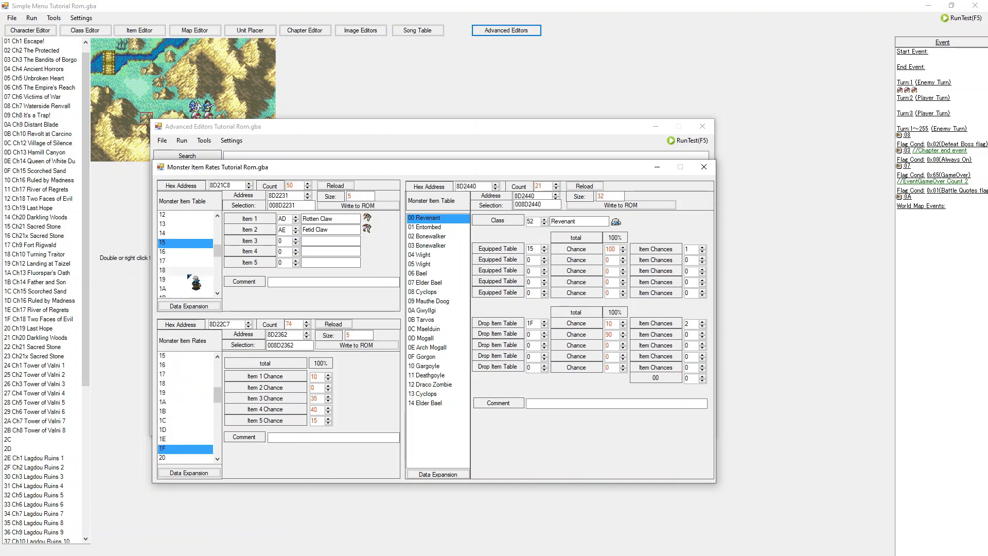
{"action": "left_click", "coordinate": [170, 224]}
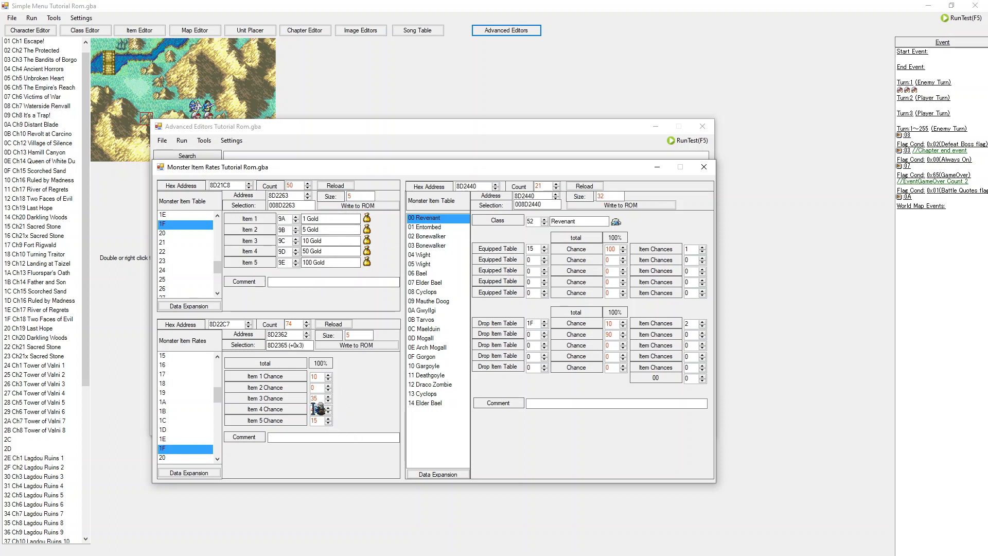
{"action": "left_click_drag", "start_coordinate": [306, 251], "coordinate": [327, 251]}
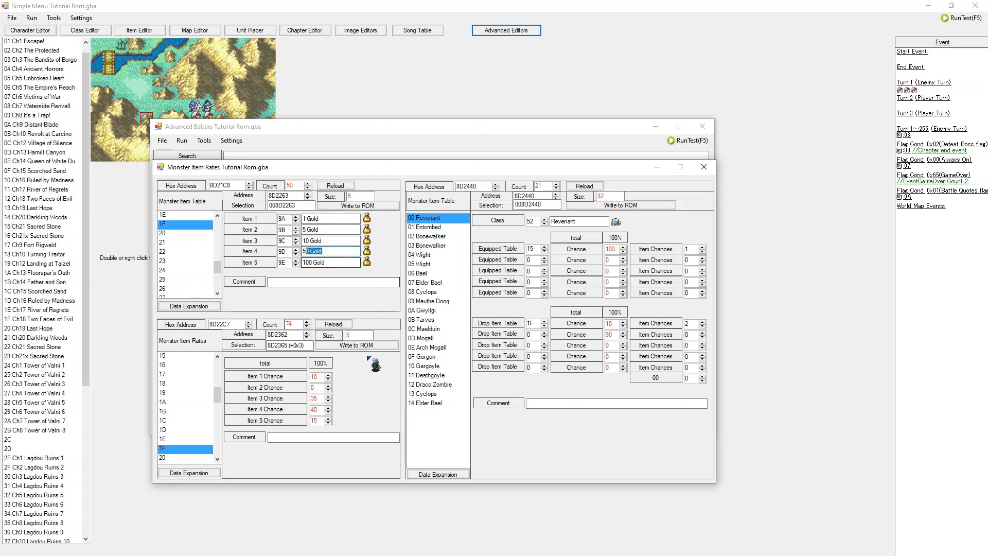
Step: Select the Entombed class entry and look up its drop table's item rates and item list
{"action": "left_click", "coordinate": [449, 228]}
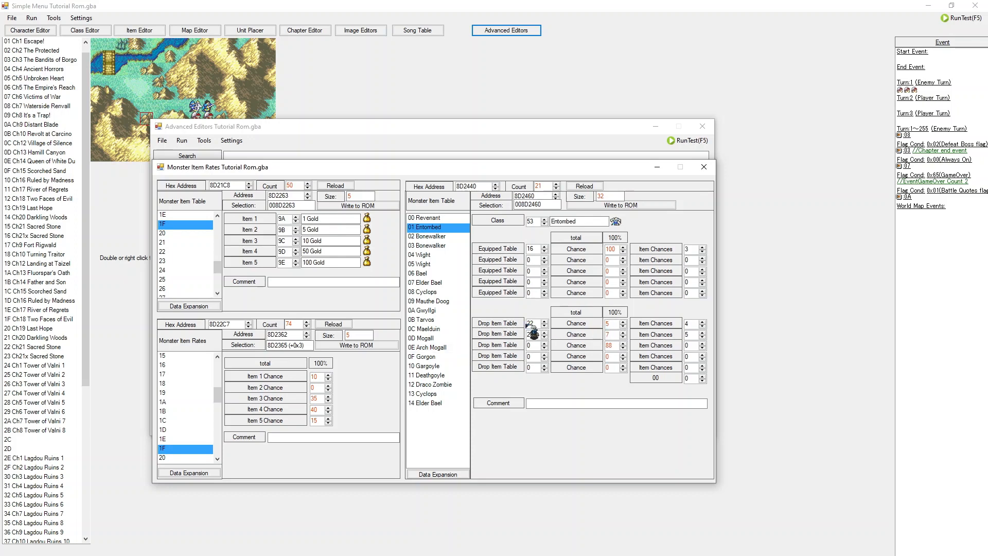
{"action": "scroll", "coordinate": [188, 402], "scroll_direction": "down", "scroll_amount": 2}
{"action": "left_click", "coordinate": [180, 365]}
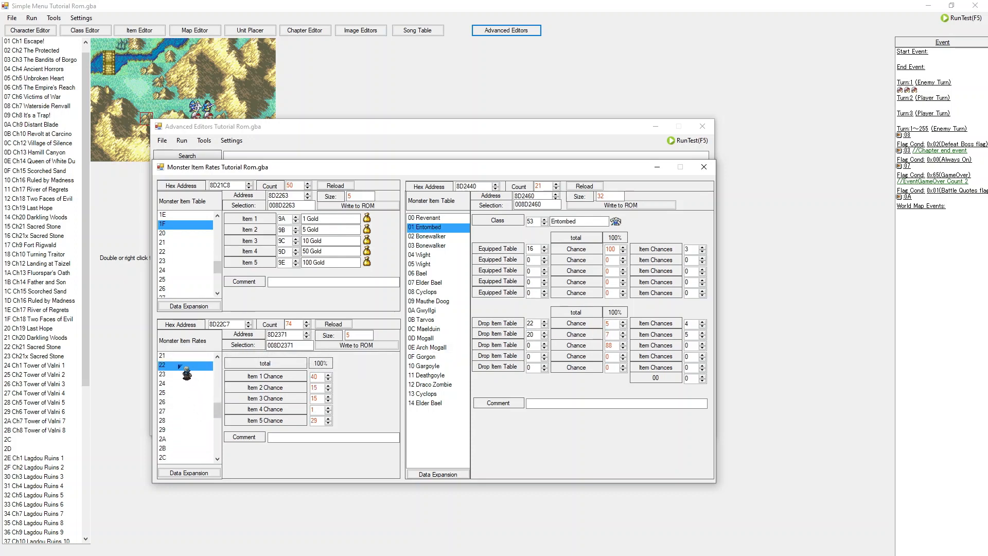
{"action": "left_click", "coordinate": [178, 242]}
{"action": "left_click", "coordinate": [179, 252]}
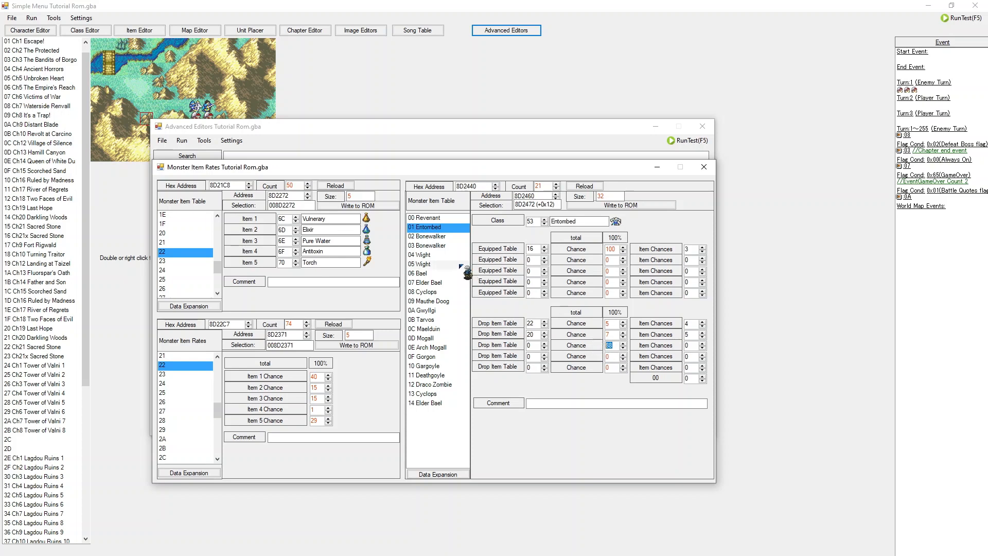
Step: Select the Bonewalker and Wight class entries and cross-check their drop tables against monster item table 2F and its rates
{"action": "left_click", "coordinate": [455, 246]}
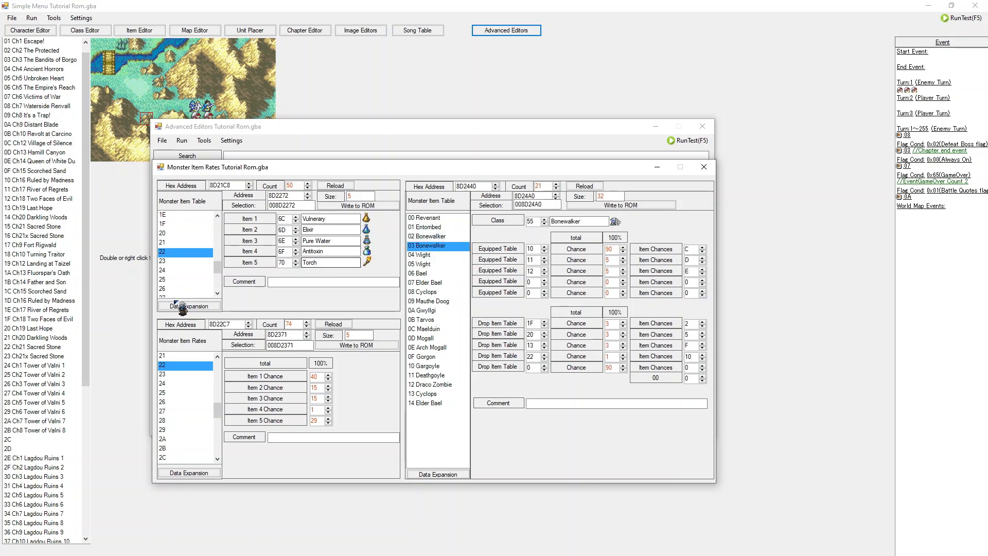
{"action": "left_click", "coordinate": [606, 356]}
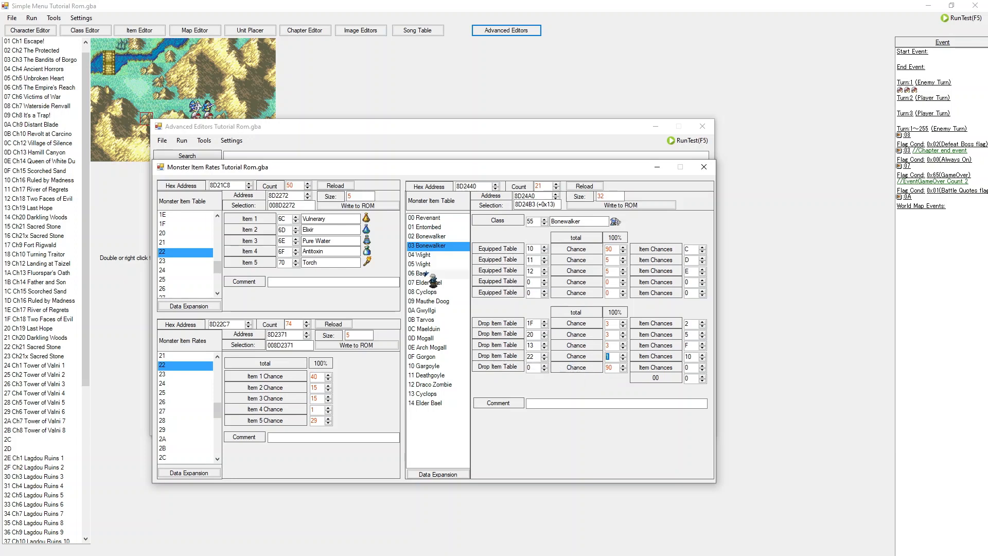
{"action": "left_click", "coordinate": [433, 256]}
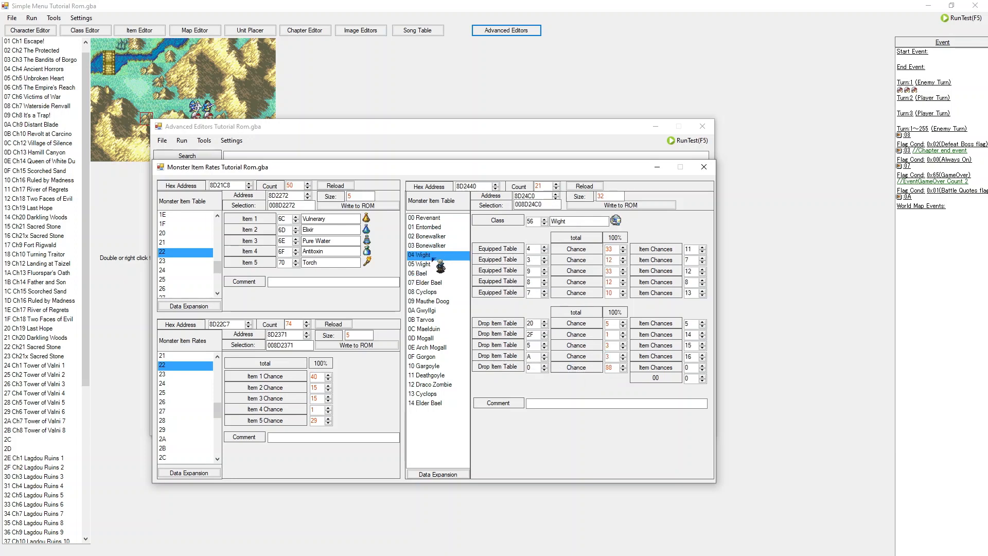
{"action": "scroll", "coordinate": [188, 268], "scroll_direction": "down", "scroll_amount": 2}
{"action": "scroll", "coordinate": [187, 267], "scroll_direction": "down", "scroll_amount": 1}
{"action": "left_click", "coordinate": [169, 290]}
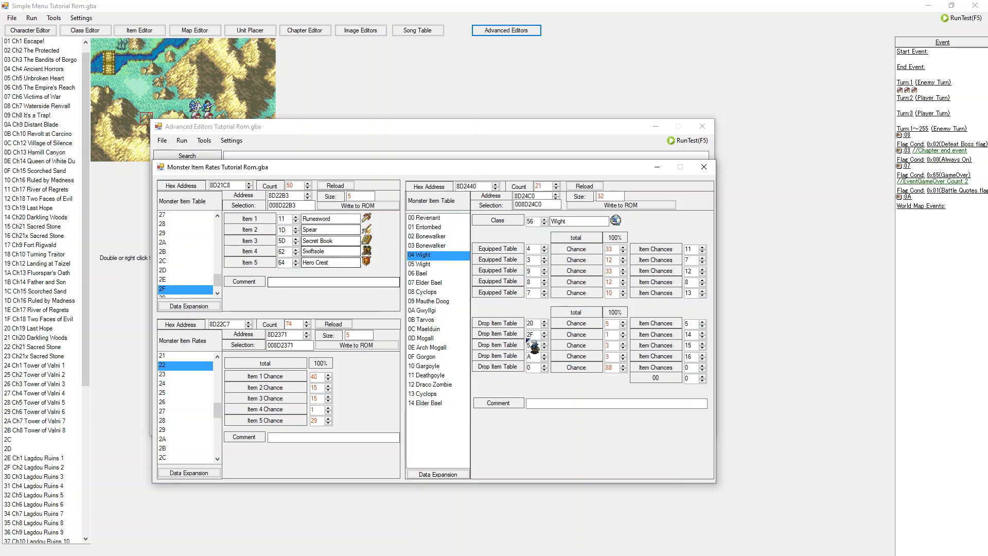
{"action": "left_click", "coordinate": [608, 335]}
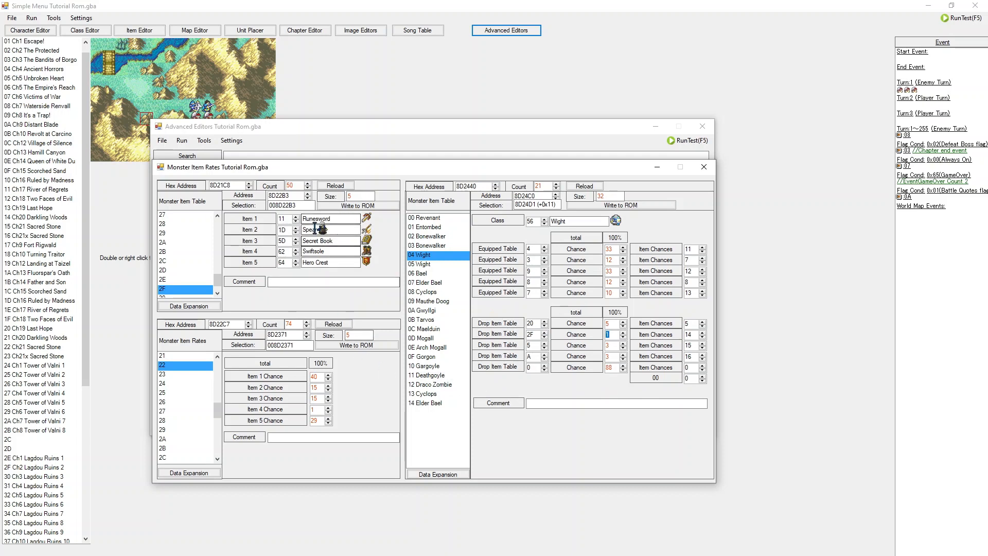
{"action": "left_click", "coordinate": [315, 410]}
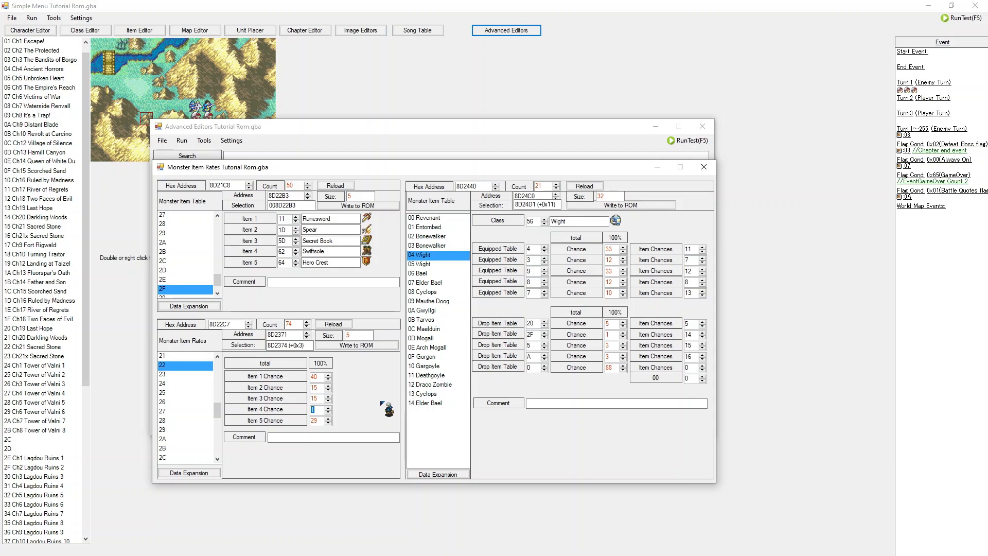
{"action": "left_click", "coordinate": [287, 252]}
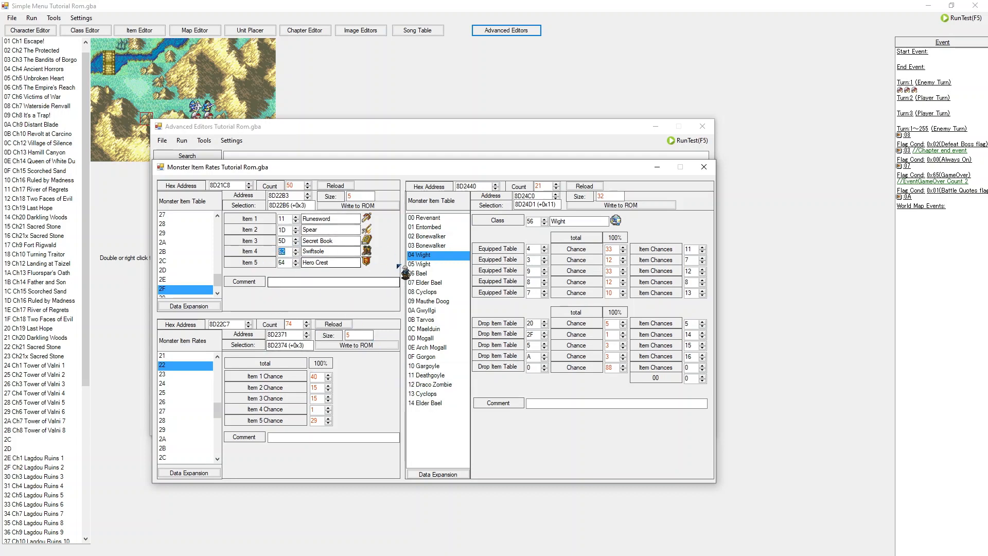
Step: Step through the monster class entries from Wight down to Elder Bael to review their equipped and drop tables
{"action": "left_click", "coordinate": [426, 264]}
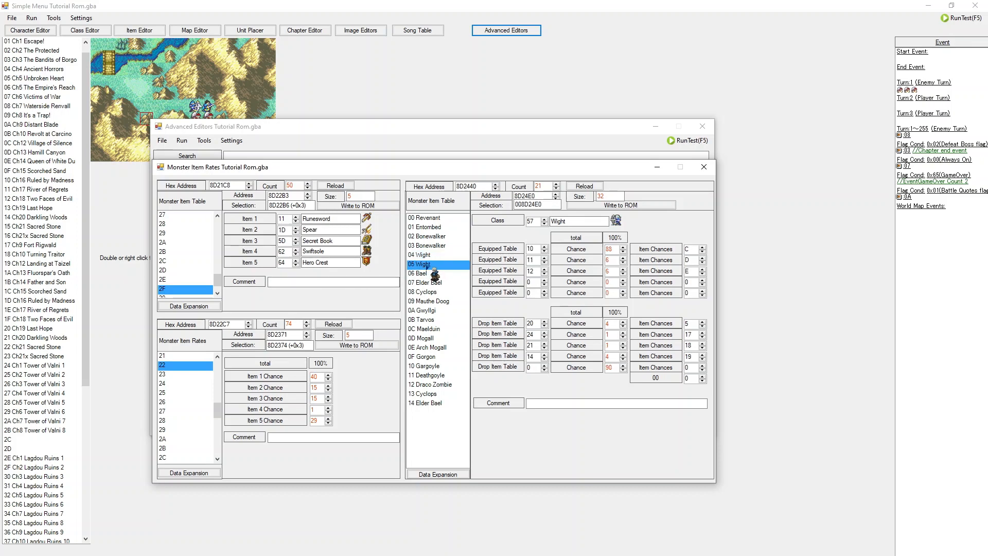
{"action": "key", "text": "Down"}
{"action": "key", "text": "Down"}
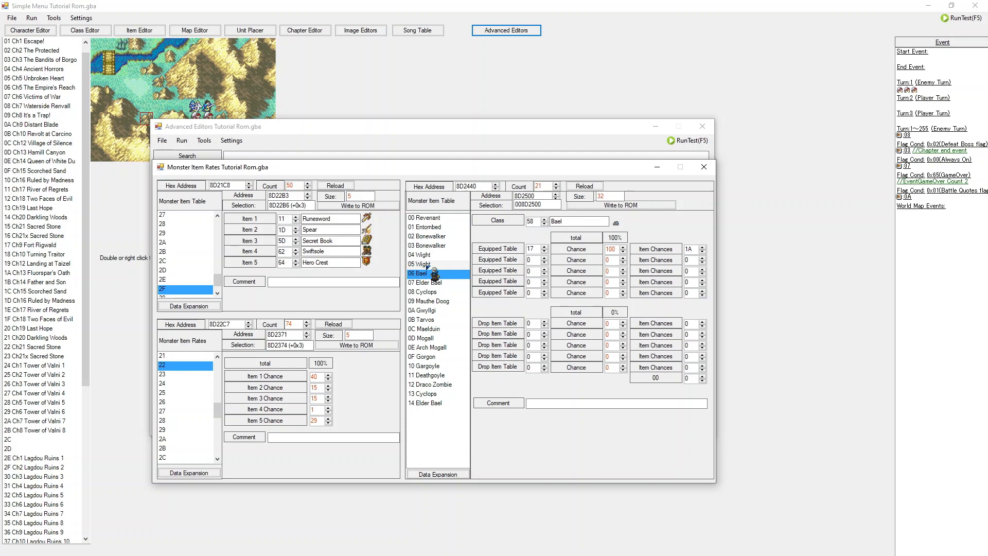
{"action": "key", "text": "Down"}
{"action": "key", "text": "Down"}
{"action": "key", "text": "Down"}
{"action": "key", "text": "Up"}
{"action": "key", "text": "Down"}
{"action": "key", "text": "Up"}
{"action": "key", "text": "Down"}
{"action": "key", "text": "Down"}
{"action": "key", "text": "Down"}
{"action": "key", "text": "Down"}
{"action": "key", "text": "Down"}
{"action": "key", "text": "Up"}
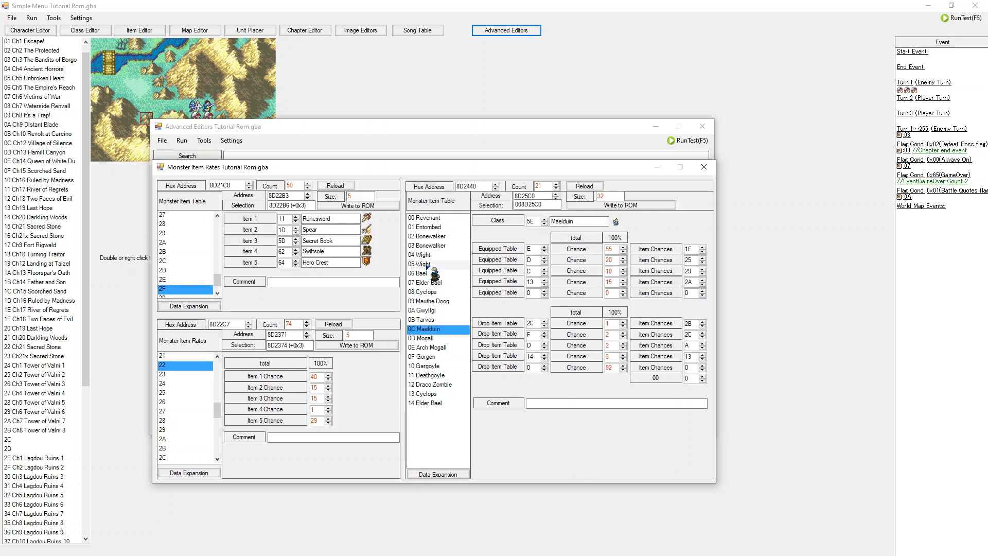
{"action": "key", "text": "Down"}
{"action": "key", "text": "Down"}
{"action": "key", "text": "Down"}
{"action": "key", "text": "Down"}
{"action": "key", "text": "Down"}
{"action": "key", "text": "Down"}
{"action": "key", "text": "Down"}
{"action": "key", "text": "Down"}
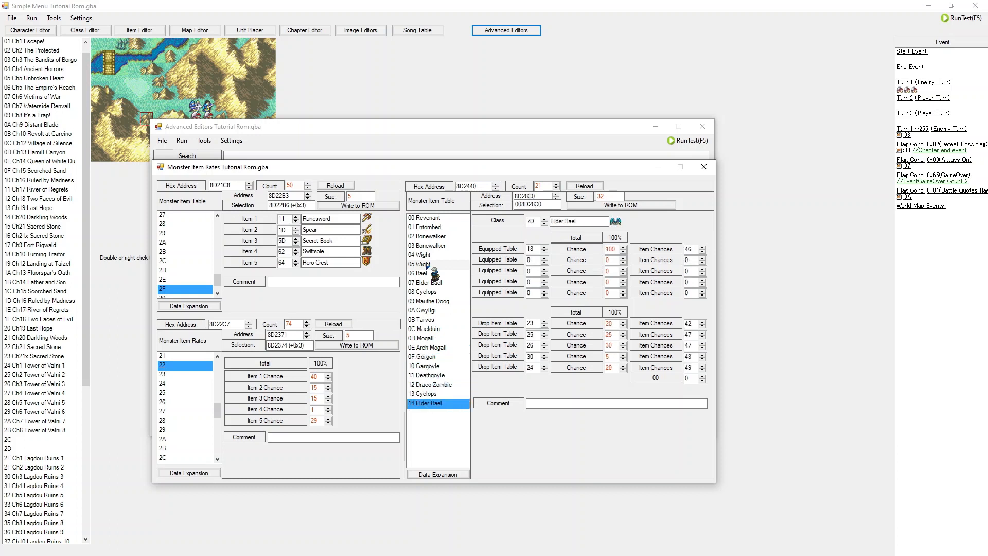
{"action": "key", "text": "Up"}
{"action": "key", "text": "Up"}
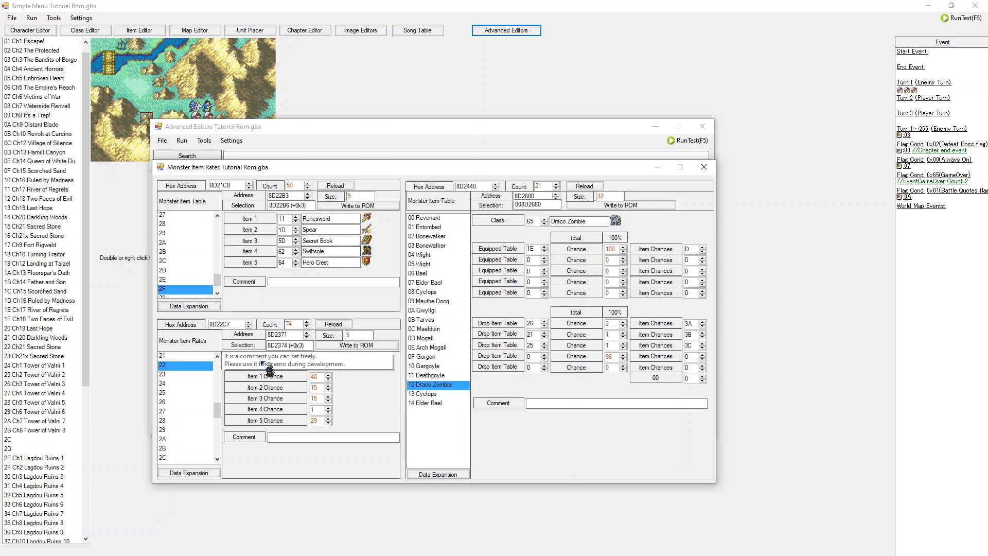
Step: Browse monster item rate entry 26 and item table entries 23 to 27 to review their items and chances
{"action": "scroll", "coordinate": [195, 282], "scroll_direction": "down", "scroll_amount": 1}
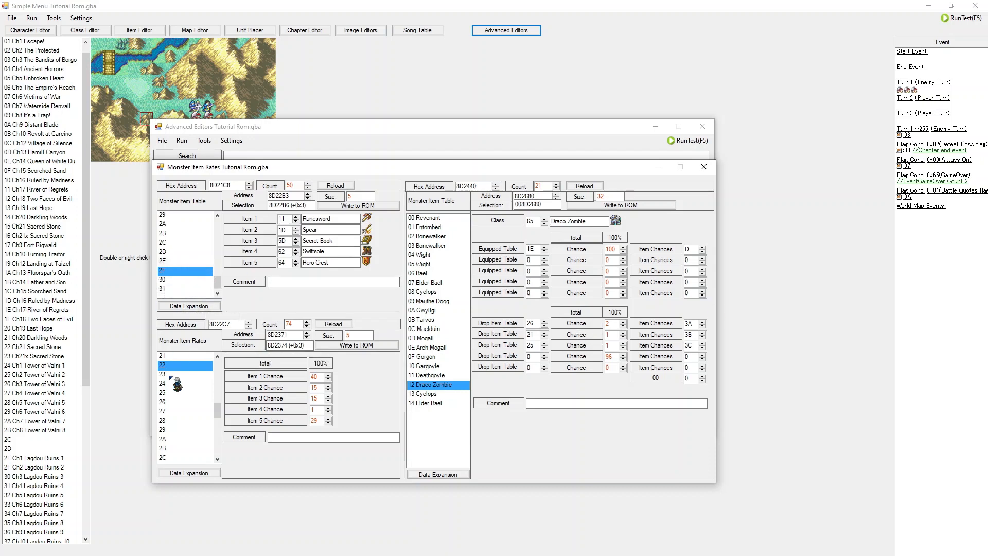
{"action": "left_click", "coordinate": [175, 402]}
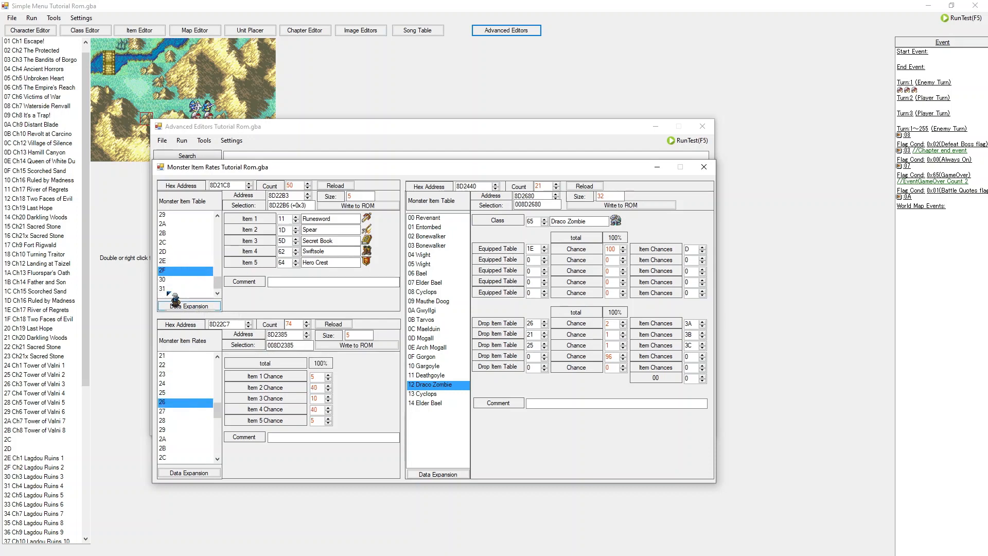
{"action": "scroll", "coordinate": [175, 265], "scroll_direction": "up", "scroll_amount": 3}
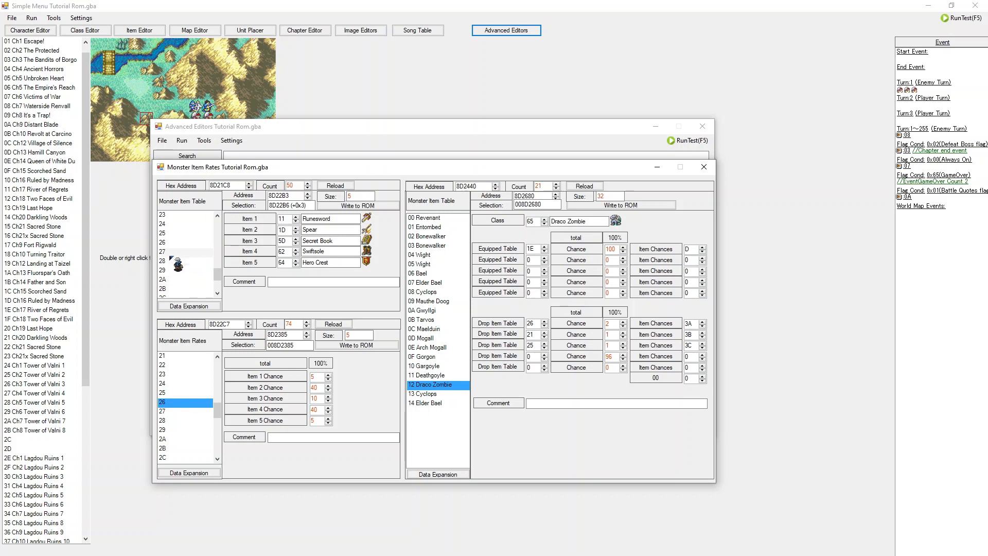
{"action": "left_click", "coordinate": [176, 243]}
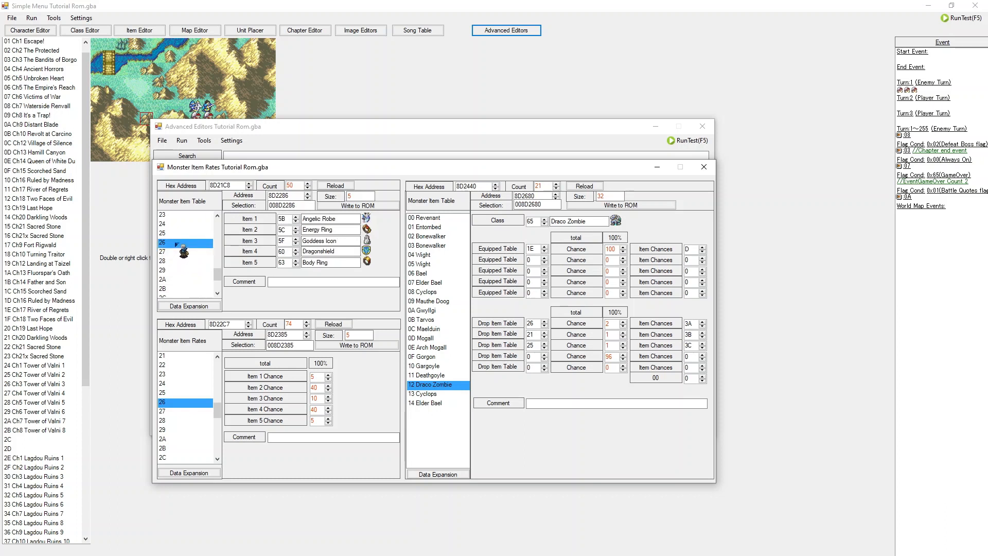
{"action": "key", "text": "Down"}
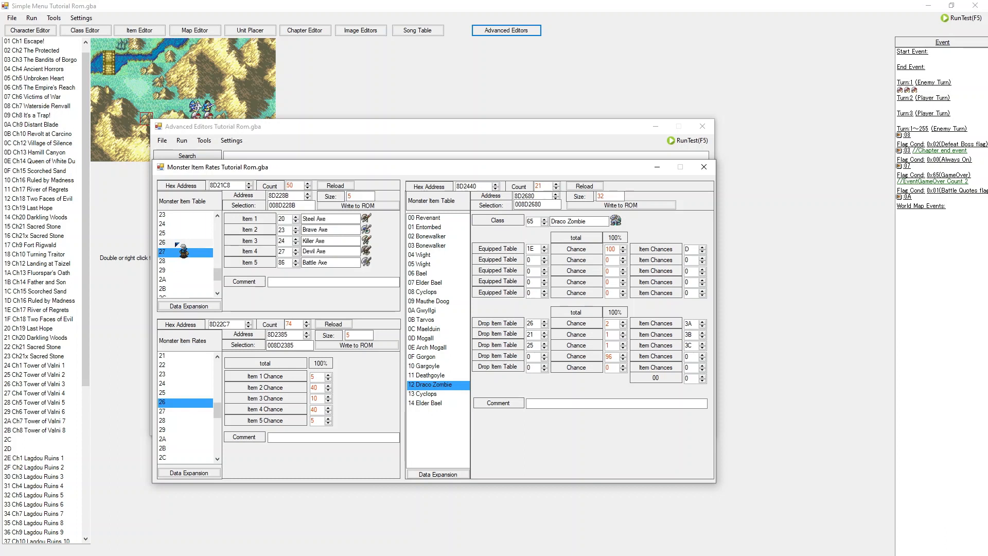
{"action": "key", "text": "Up"}
{"action": "key", "text": "Up"}
{"action": "key", "text": "Up"}
{"action": "key", "text": "Up"}
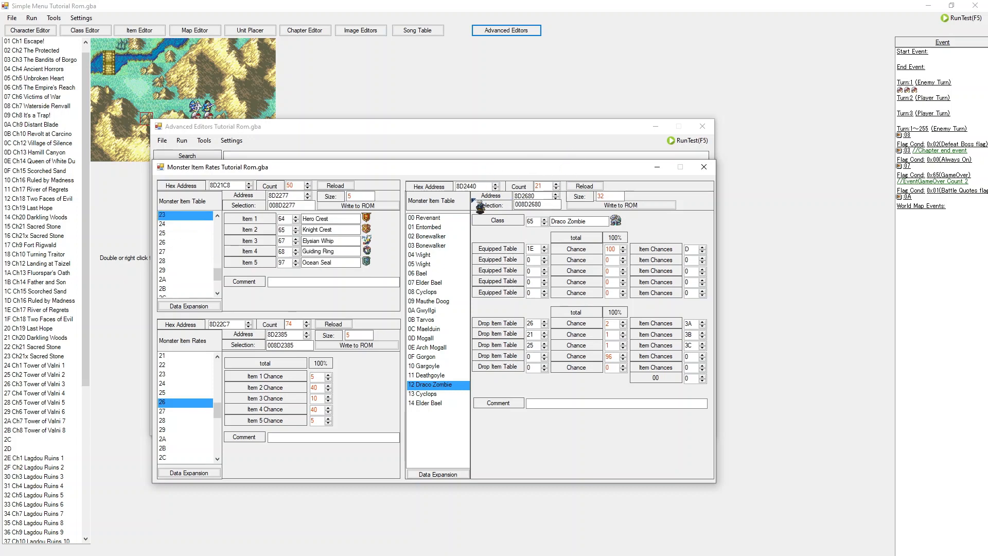
Step: Close the Monster Item Rates editor and open the World Map Skirmishes editor
{"action": "left_click_drag", "start_coordinate": [431, 304], "coordinate": [453, 479]}
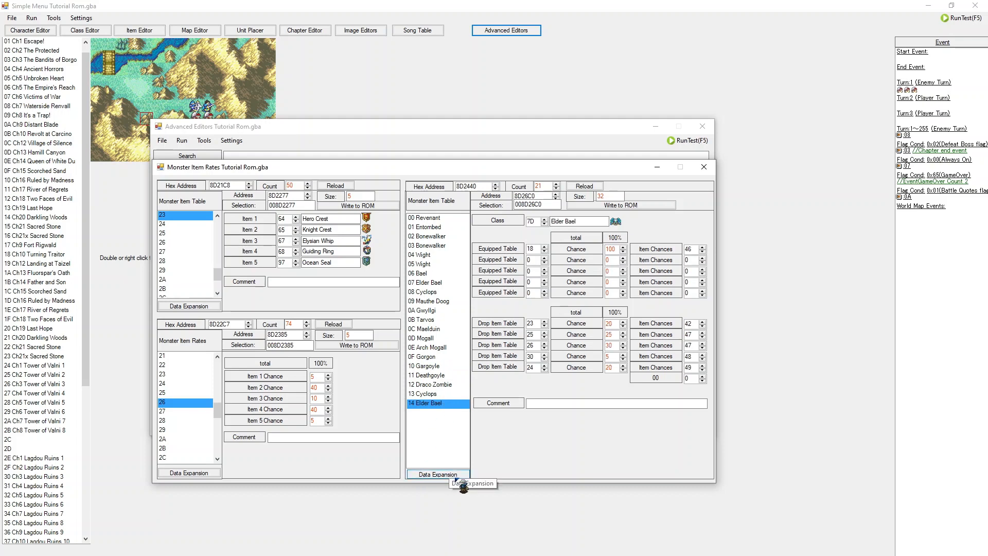
{"action": "left_click", "coordinate": [704, 167]}
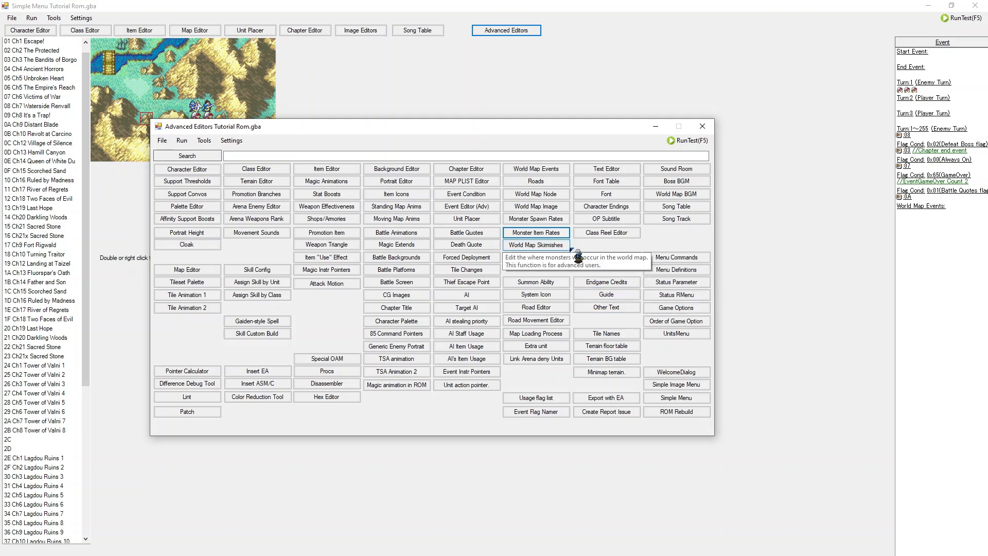
{"action": "left_click", "coordinate": [565, 249]}
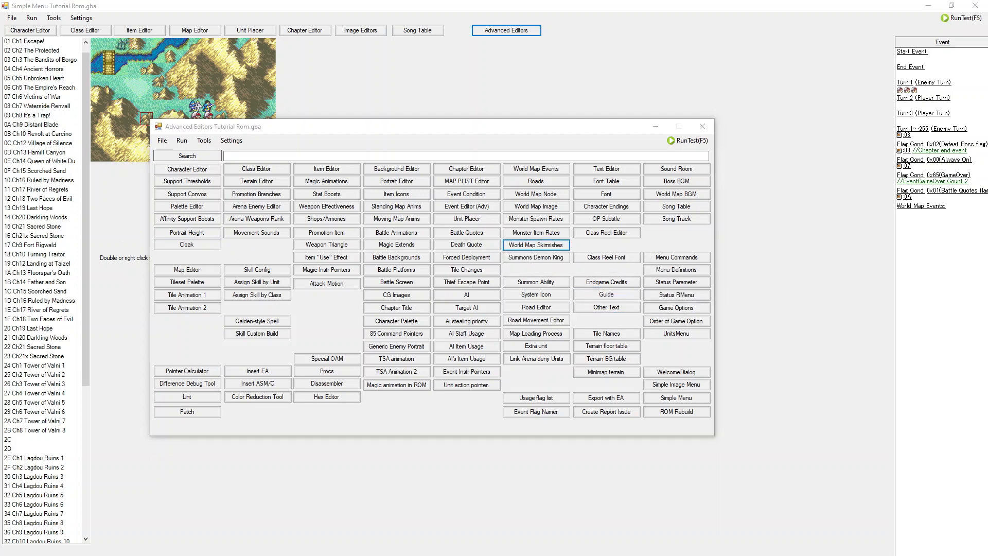
{"action": "left_click_drag", "start_coordinate": [520, 283], "coordinate": [514, 183]}
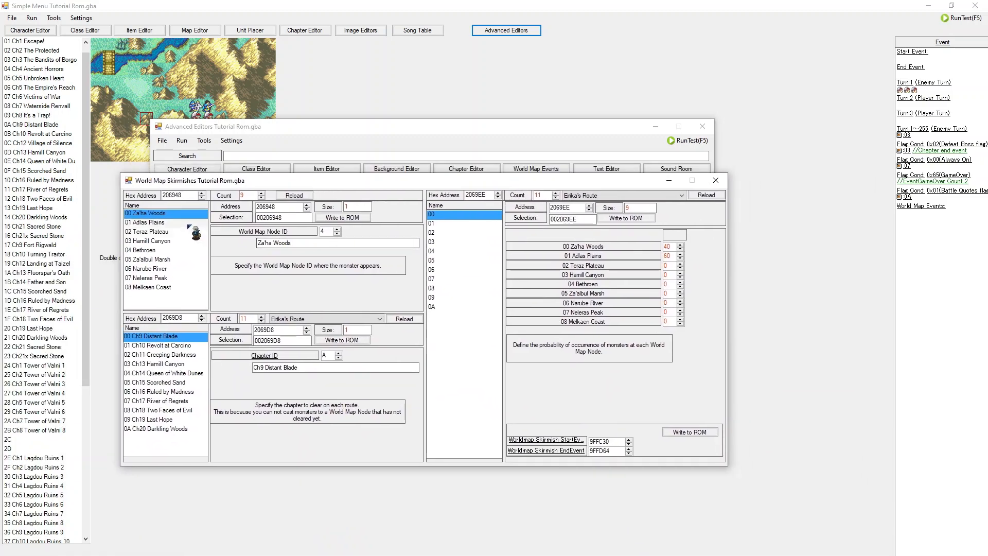
Step: Step through the skirmish spawn entries to review which world map node each monster appears at
{"action": "key", "text": "Down"}
{"action": "key", "text": "Down"}
{"action": "key", "text": "Down"}
{"action": "key", "text": "Down"}
{"action": "key", "text": "Down"}
{"action": "key", "text": "Down"}
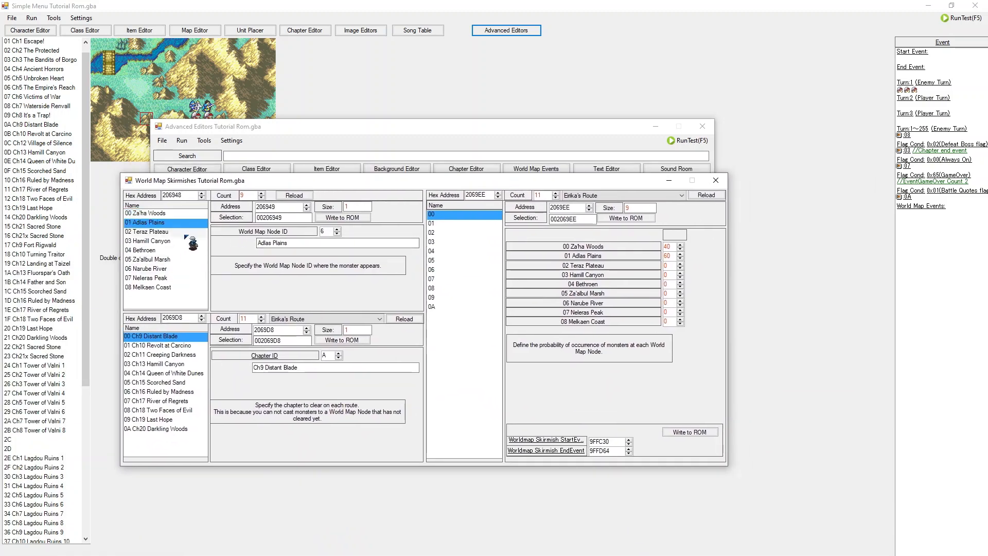
{"action": "left_click_drag", "start_coordinate": [171, 288], "coordinate": [168, 213]}
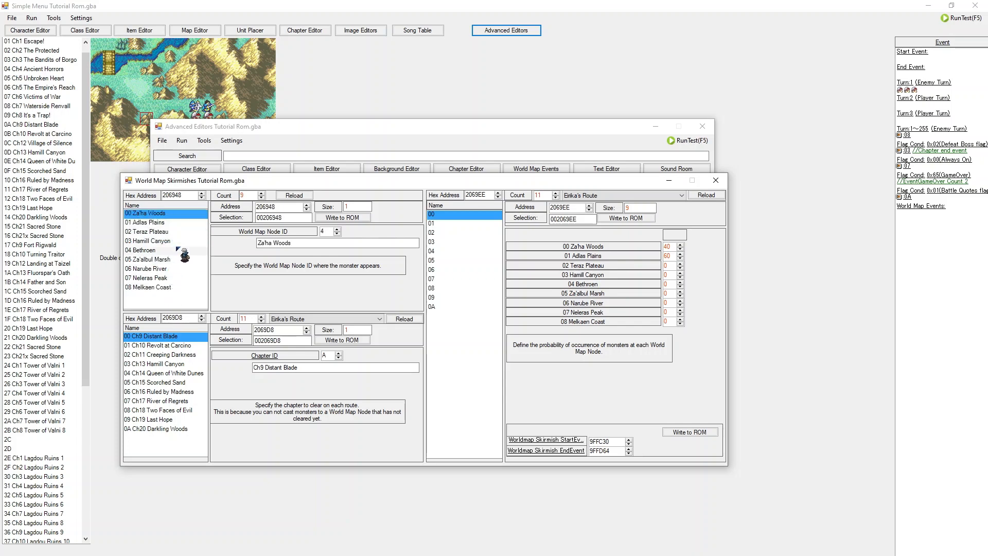
{"action": "mouse_move", "coordinate": [184, 345]}
{"action": "left_mouse_down"}
{"action": "mouse_move", "coordinate": [187, 378]}
{"action": "mouse_move", "coordinate": [158, 432]}
{"action": "mouse_move", "coordinate": [176, 337]}
{"action": "mouse_move", "coordinate": [179, 386]}
{"action": "mouse_move", "coordinate": [183, 375]}
{"action": "mouse_move", "coordinate": [196, 389]}
{"action": "mouse_move", "coordinate": [198, 320]}
{"action": "mouse_move", "coordinate": [185, 347]}
{"action": "left_mouse_up"}
{"action": "mouse_move", "coordinate": [165, 221]}
{"action": "left_mouse_down"}
{"action": "mouse_move", "coordinate": [155, 288]}
{"action": "mouse_move", "coordinate": [165, 215]}
{"action": "left_mouse_up"}
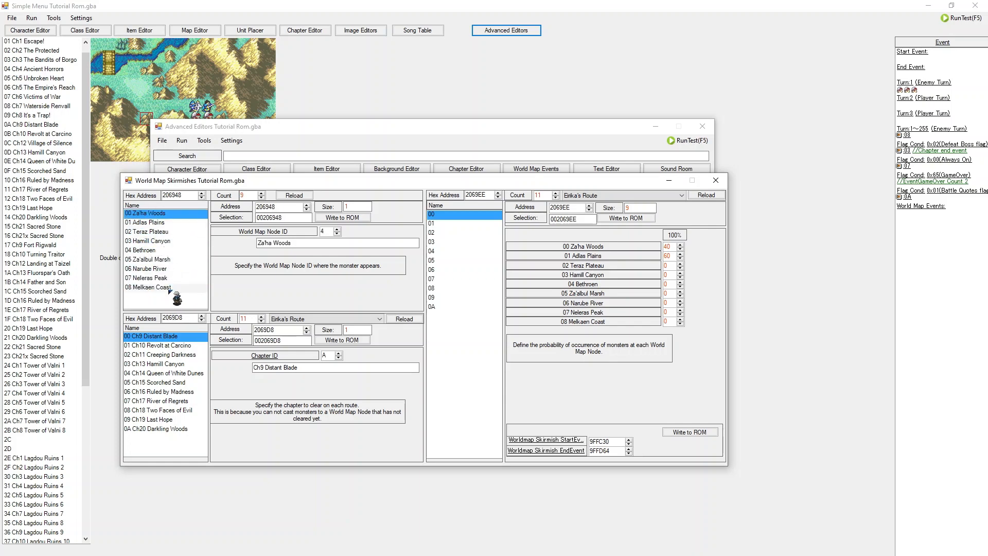
Step: Step through the skirmish probability entries 00 to 0A to review monster occurrence rates per world map node
{"action": "left_click", "coordinate": [446, 225]}
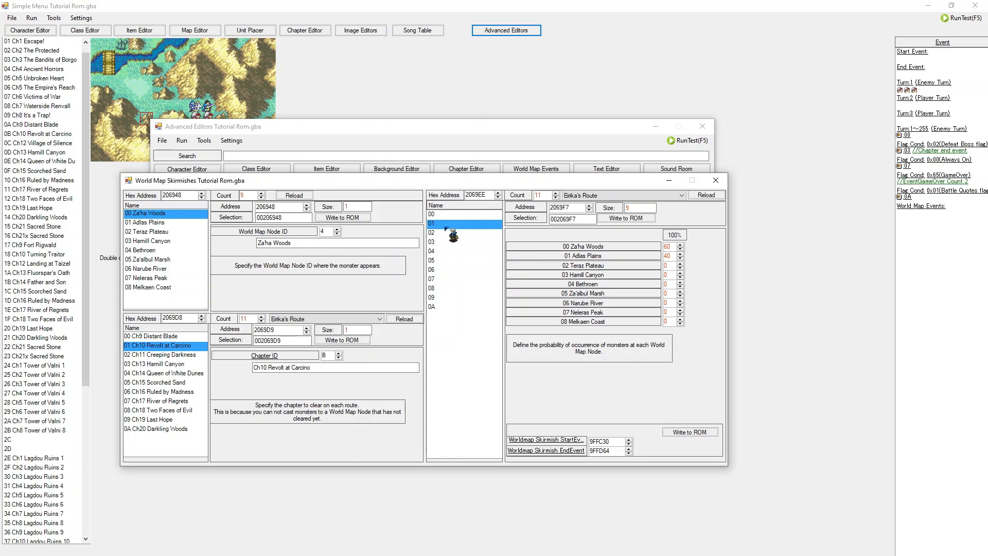
{"action": "key", "text": "Down"}
{"action": "key", "text": "Down"}
{"action": "key", "text": "Down"}
{"action": "key", "text": "Down"}
{"action": "key", "text": "Down"}
{"action": "key", "text": "Down"}
{"action": "key", "text": "Down"}
{"action": "key", "text": "Down"}
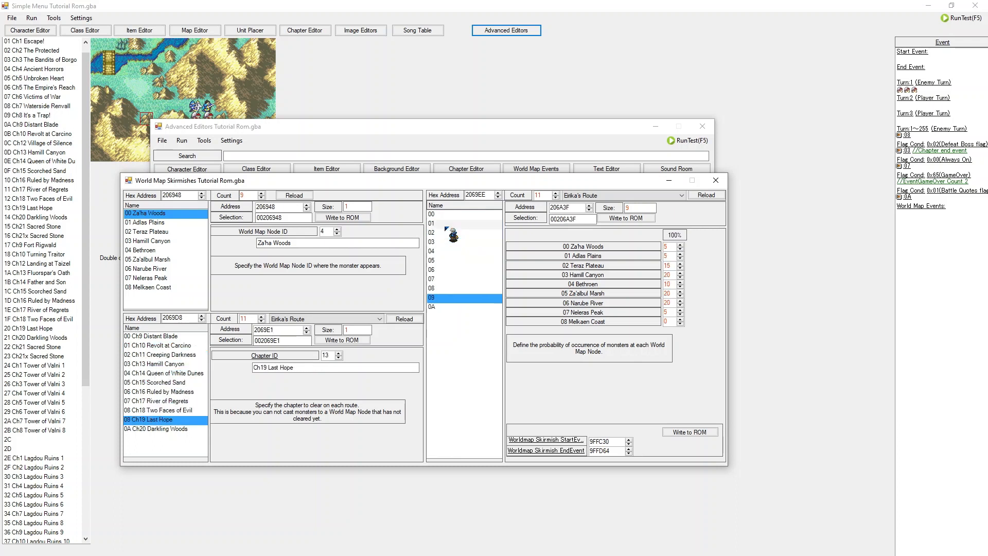
{"action": "key", "text": "Down"}
{"action": "key", "text": "Up"}
{"action": "key", "text": "Up"}
{"action": "key", "text": "Up"}
{"action": "key", "text": "Up"}
{"action": "key", "text": "Up"}
{"action": "key", "text": "Up"}
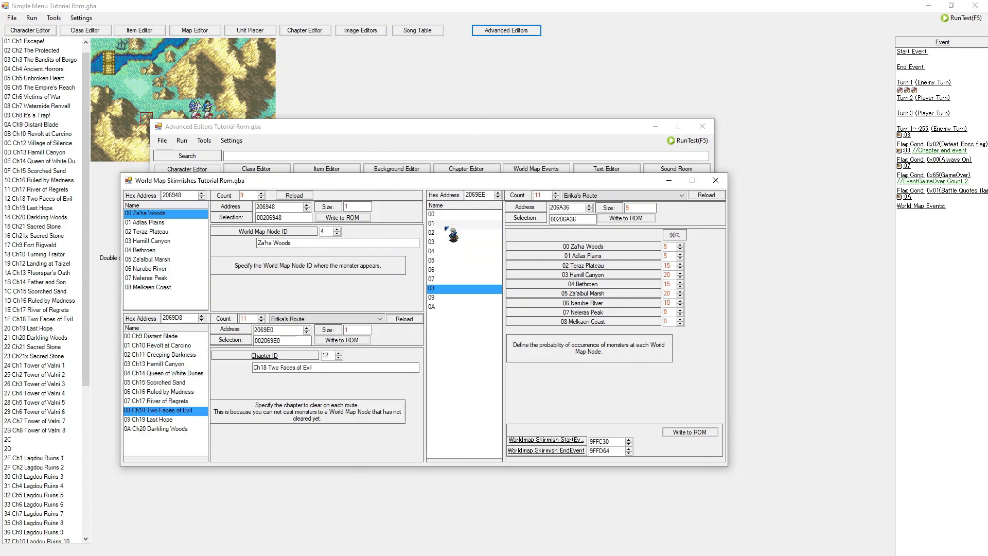
{"action": "key", "text": "Up"}
{"action": "key", "text": "Up"}
{"action": "key", "text": "Up"}
{"action": "key", "text": "Up"}
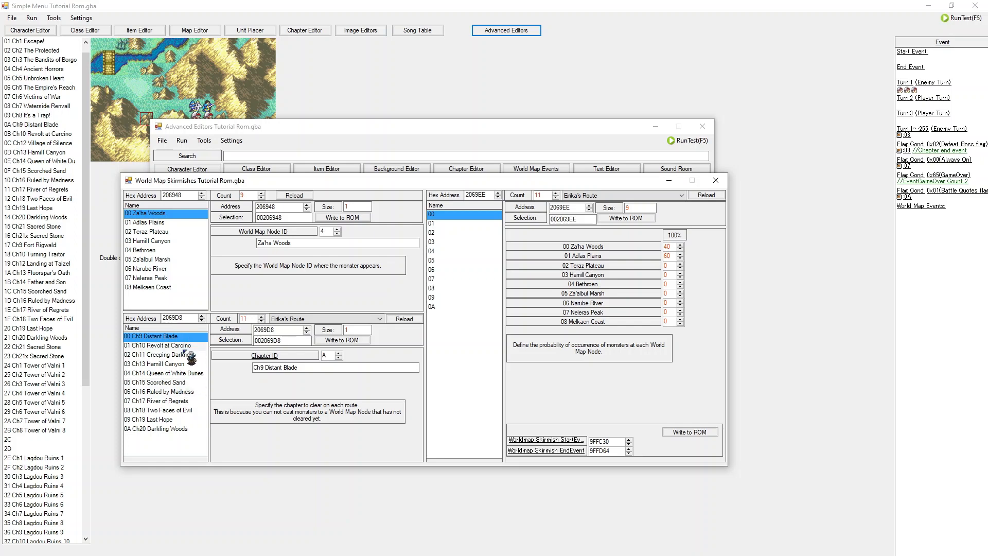
Step: Step through the chapter-clear route entries alongside the probability entries to compare their node rates
{"action": "left_click_drag", "start_coordinate": [157, 432], "coordinate": [168, 357]}
{"action": "left_click", "coordinate": [569, 319]}
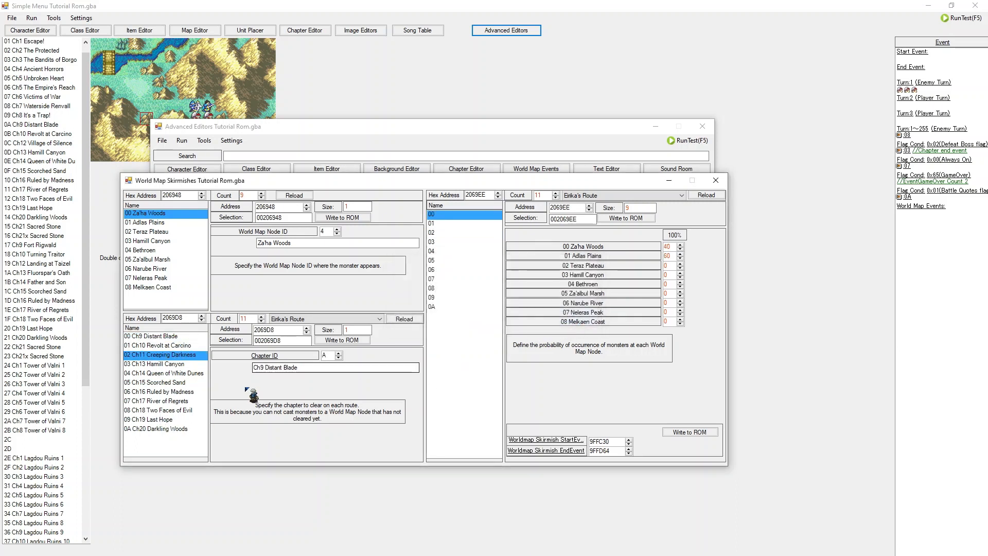
{"action": "left_click", "coordinate": [183, 374]}
{"action": "left_click_drag", "start_coordinate": [142, 240], "coordinate": [157, 213]}
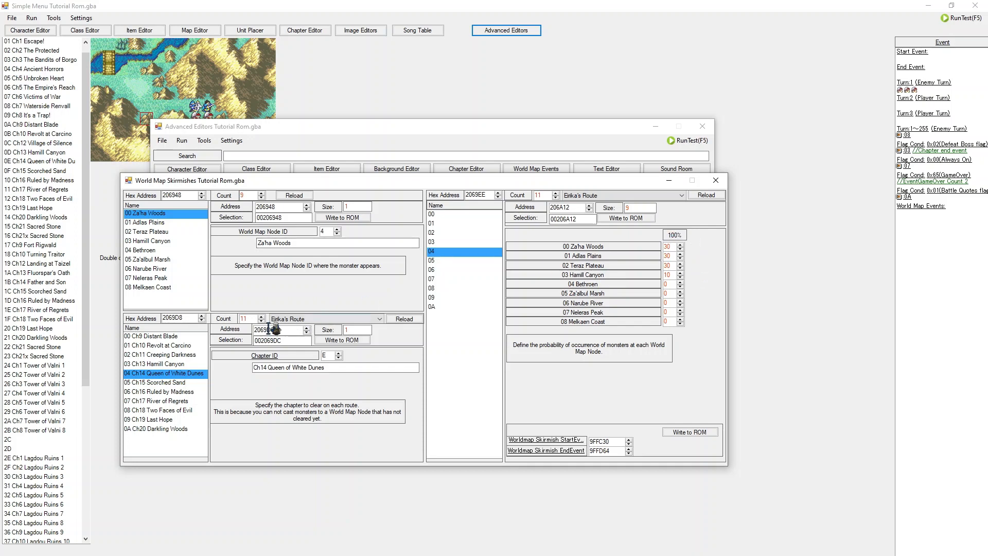
{"action": "left_click", "coordinate": [186, 336]}
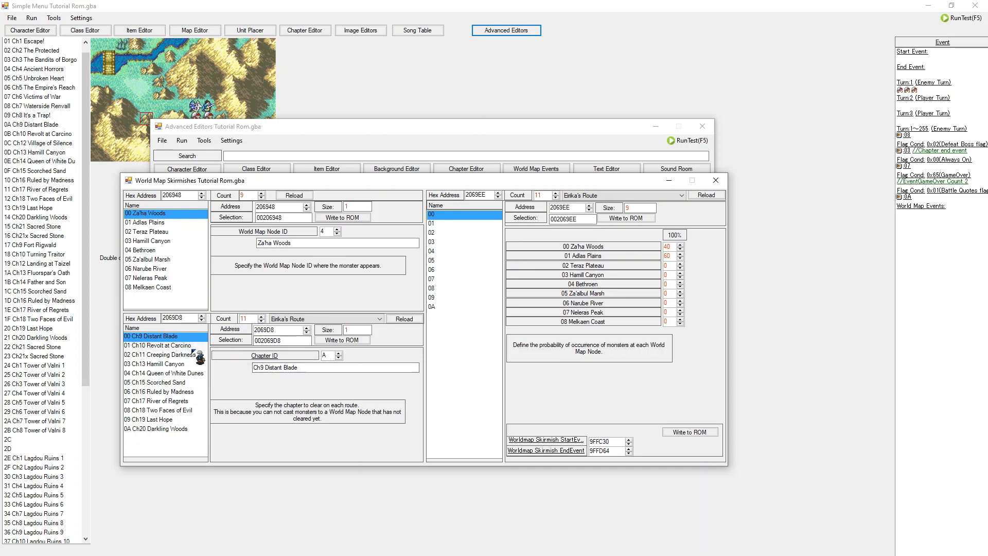
{"action": "key", "text": "Down"}
{"action": "key", "text": "Down"}
{"action": "key", "text": "Down"}
{"action": "key", "text": "Down"}
{"action": "key", "text": "Down"}
{"action": "key", "text": "Down"}
{"action": "key", "text": "Down"}
{"action": "key", "text": "Down"}
{"action": "key", "text": "Down"}
{"action": "key", "text": "Down"}
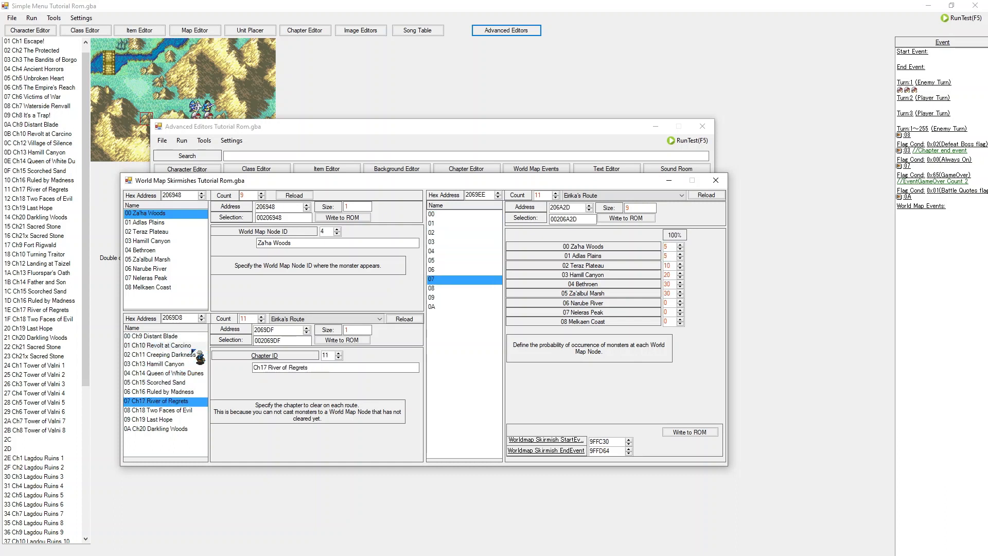
{"action": "key", "text": "Up"}
{"action": "key", "text": "Up"}
{"action": "key", "text": "Up"}
{"action": "key", "text": "Up"}
{"action": "key", "text": "Up"}
{"action": "key", "text": "Up"}
{"action": "key", "text": "Up"}
{"action": "key", "text": "Up"}
{"action": "key", "text": "Up"}
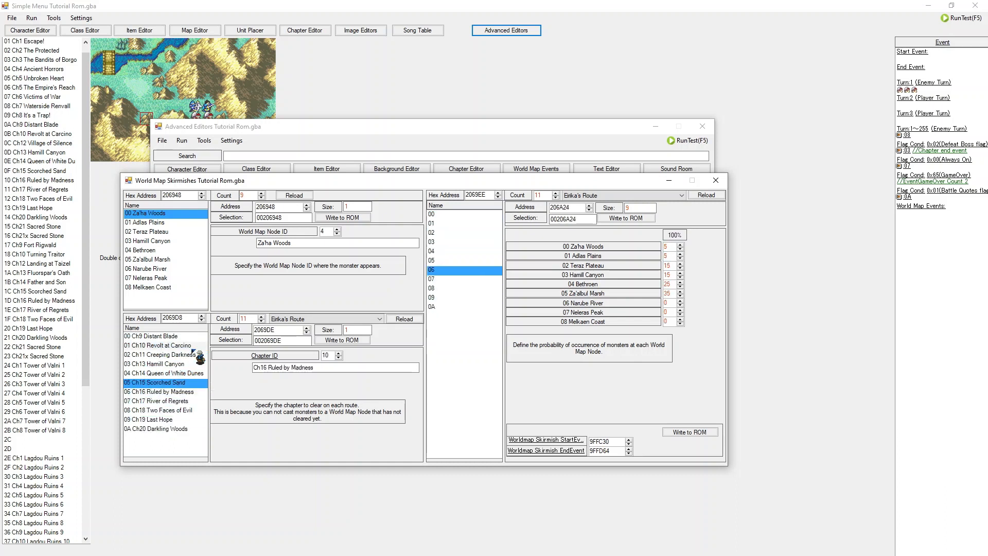
{"action": "key", "text": "Down"}
{"action": "key", "text": "Down"}
{"action": "key", "text": "Down"}
{"action": "key", "text": "Down"}
{"action": "key", "text": "Down"}
{"action": "key", "text": "Down"}
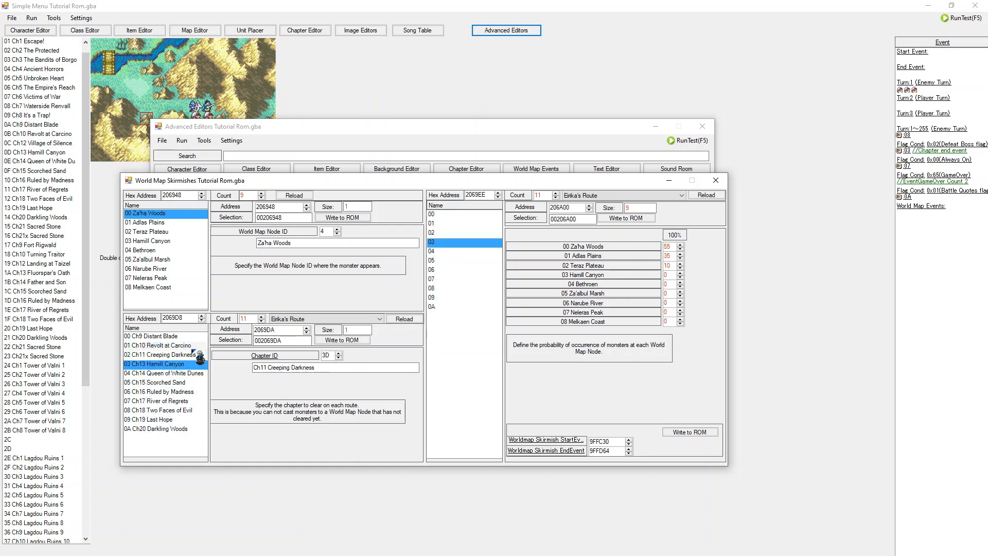
Step: Browse the chapter-clear list of the route and select probability entries to compare each entry's node rates
{"action": "key", "text": "Down"}
{"action": "key", "text": "Down"}
{"action": "key", "text": "Down"}
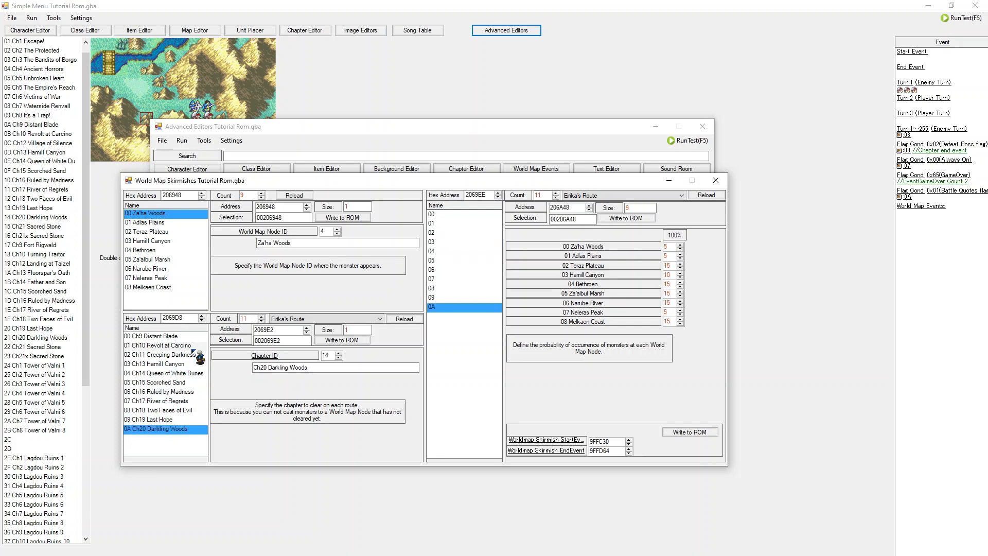
{"action": "key", "text": "Up"}
{"action": "key", "text": "Up"}
{"action": "key", "text": "Home"}
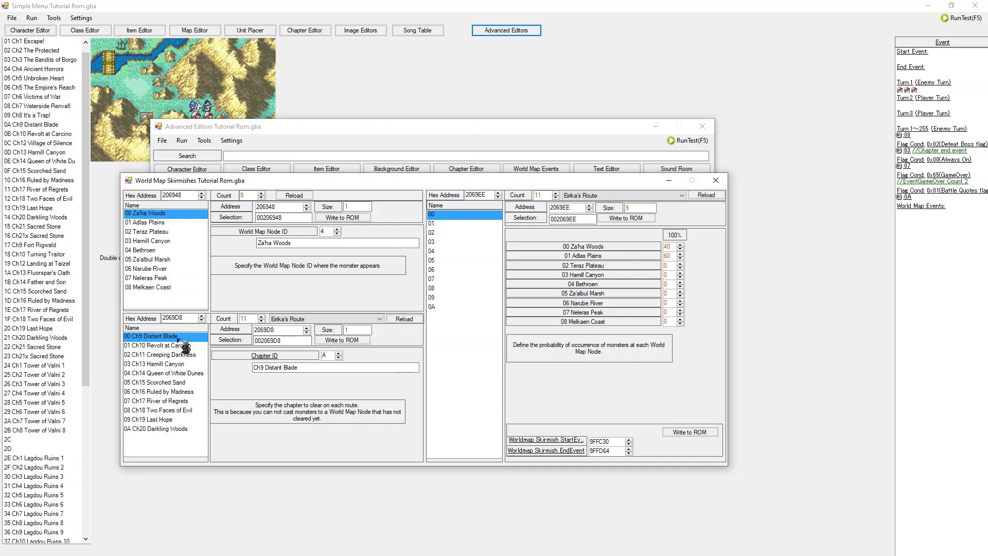
{"action": "left_click", "coordinate": [667, 247]}
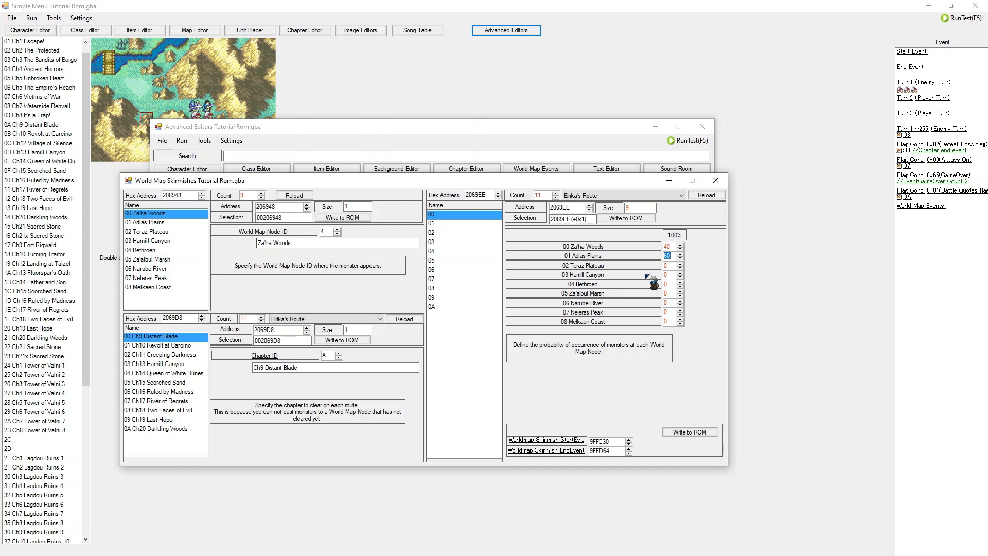
{"action": "left_click", "coordinate": [673, 265]}
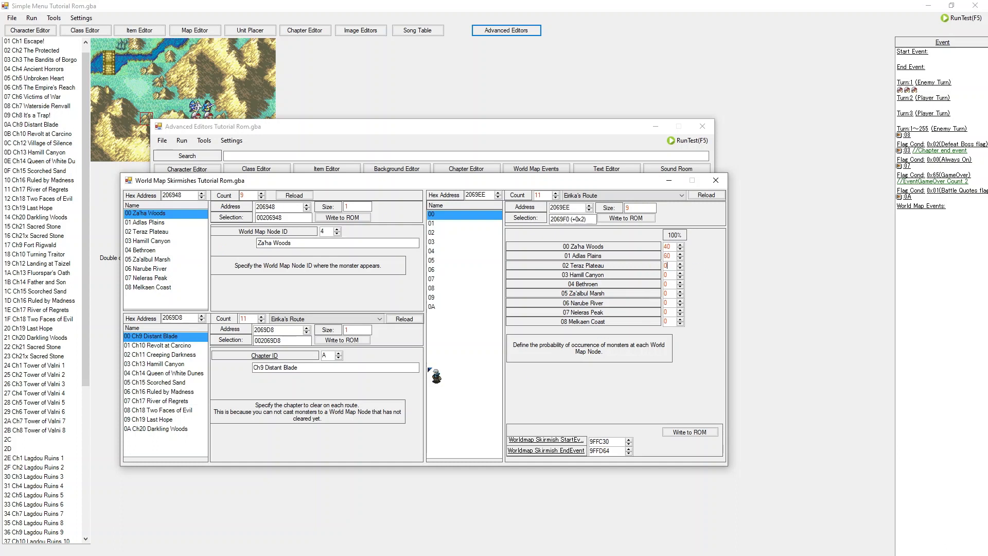
{"action": "left_click", "coordinate": [178, 420]}
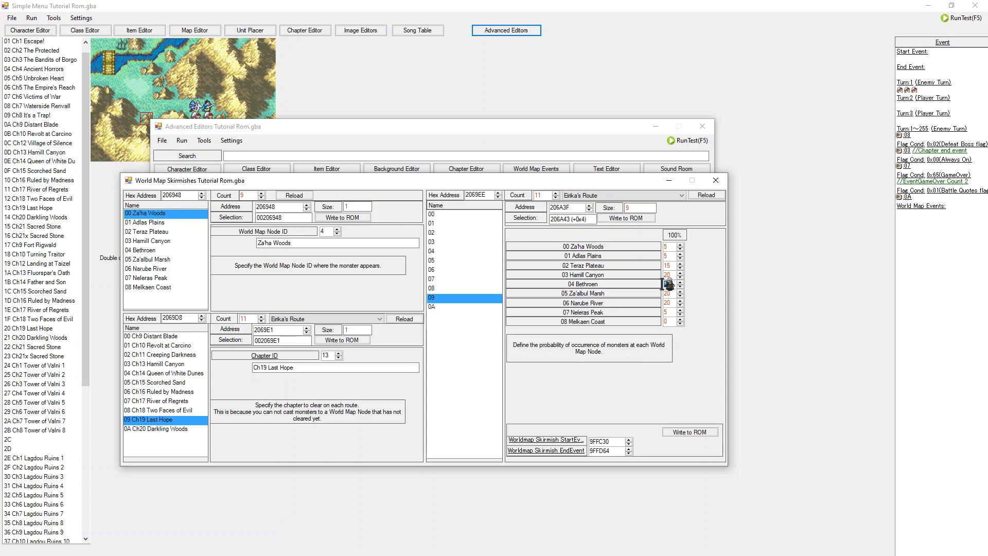
{"action": "left_click", "coordinate": [672, 265]}
{"action": "left_click", "coordinate": [158, 376]}
{"action": "left_click_drag", "start_coordinate": [159, 377], "coordinate": [155, 415]}
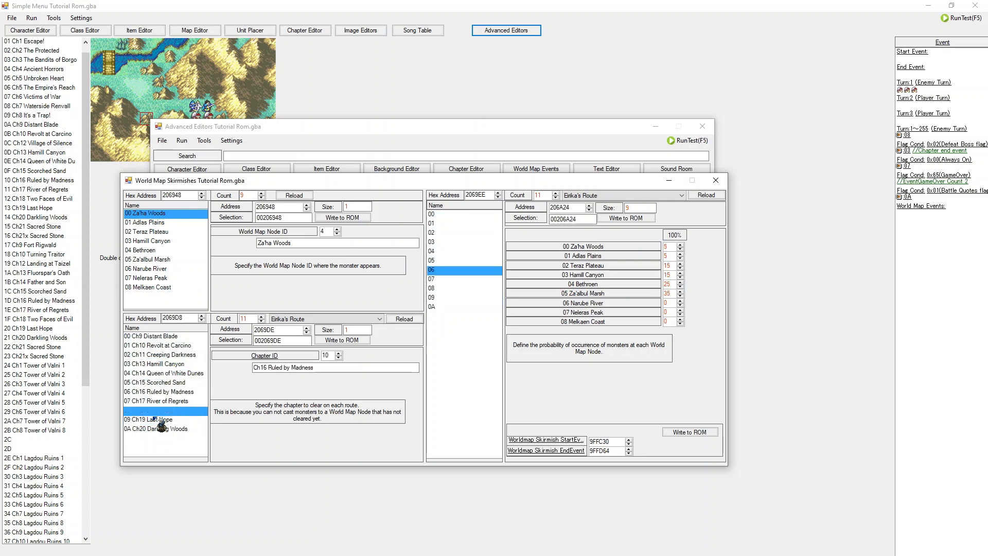
{"action": "left_click", "coordinate": [157, 346]}
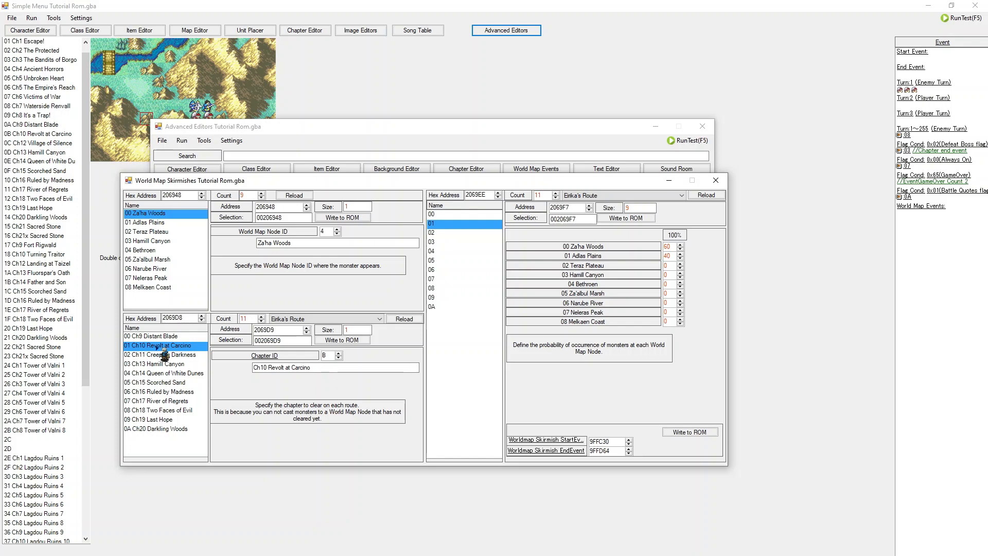
Step: Switch between Eirika's and Ephraim's routes to compare their chapter-clear entries and node probabilities
{"action": "left_click", "coordinate": [192, 373]}
{"action": "left_click_drag", "start_coordinate": [175, 396], "coordinate": [178, 358]}
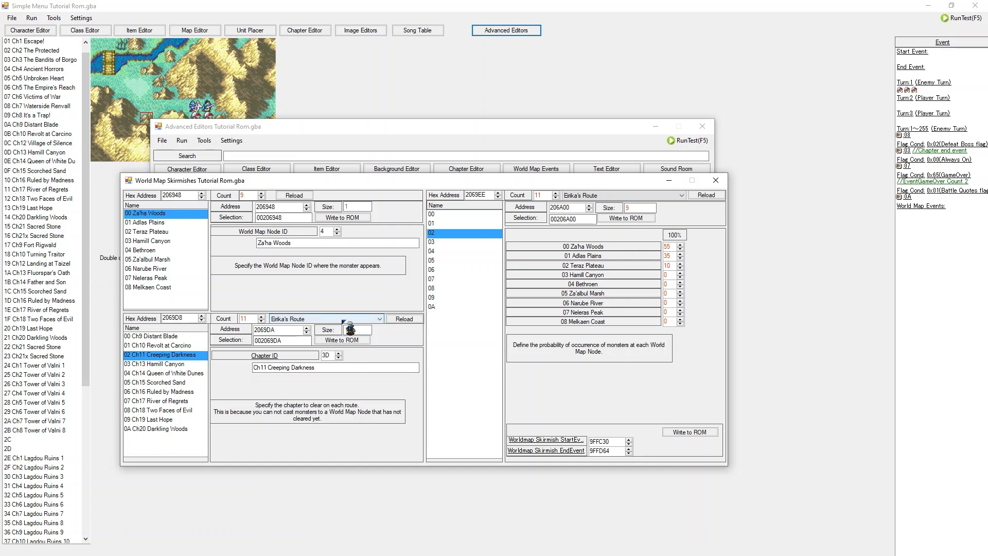
{"action": "scroll", "coordinate": [343, 321], "scroll_direction": "down", "scroll_amount": 1}
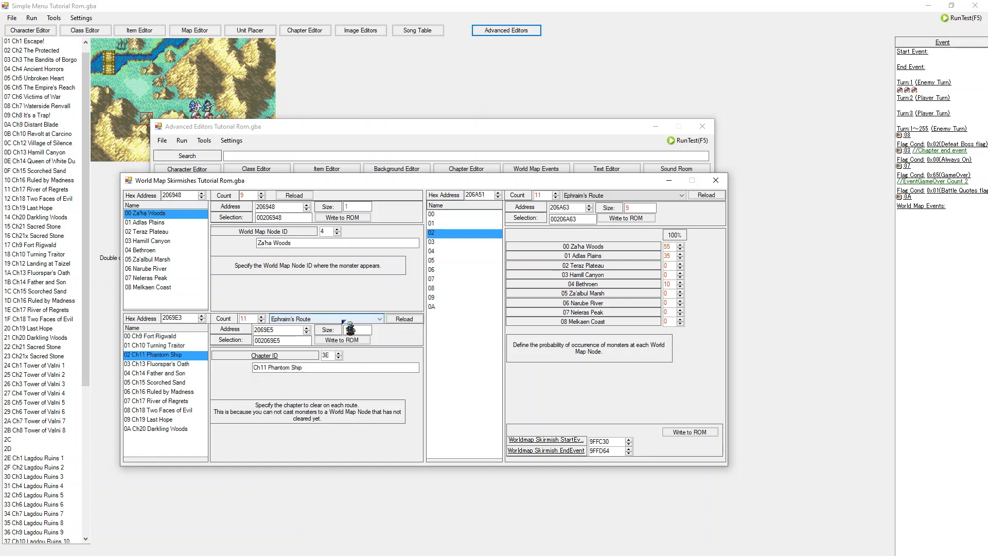
{"action": "scroll", "coordinate": [343, 321], "scroll_direction": "up", "scroll_amount": 1}
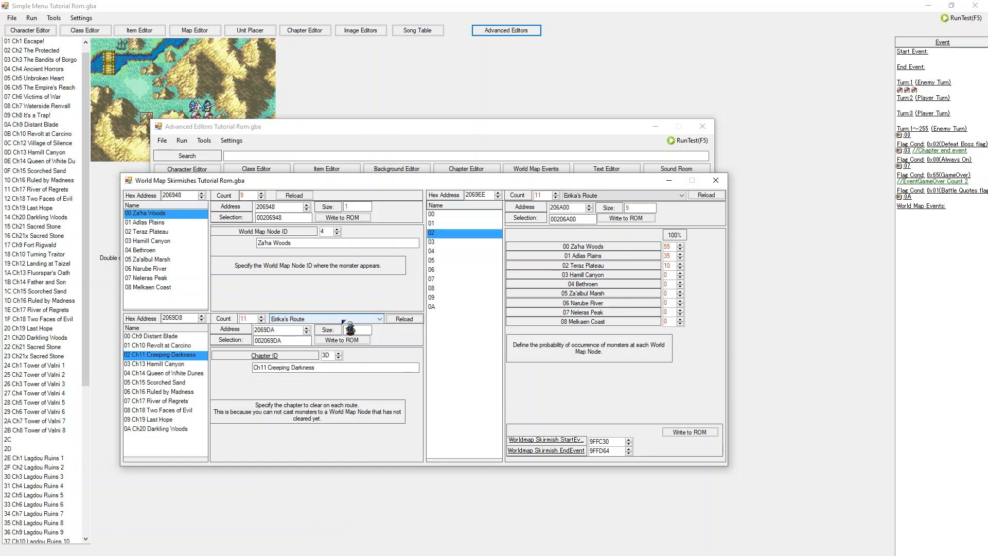
{"action": "left_click", "coordinate": [142, 382]}
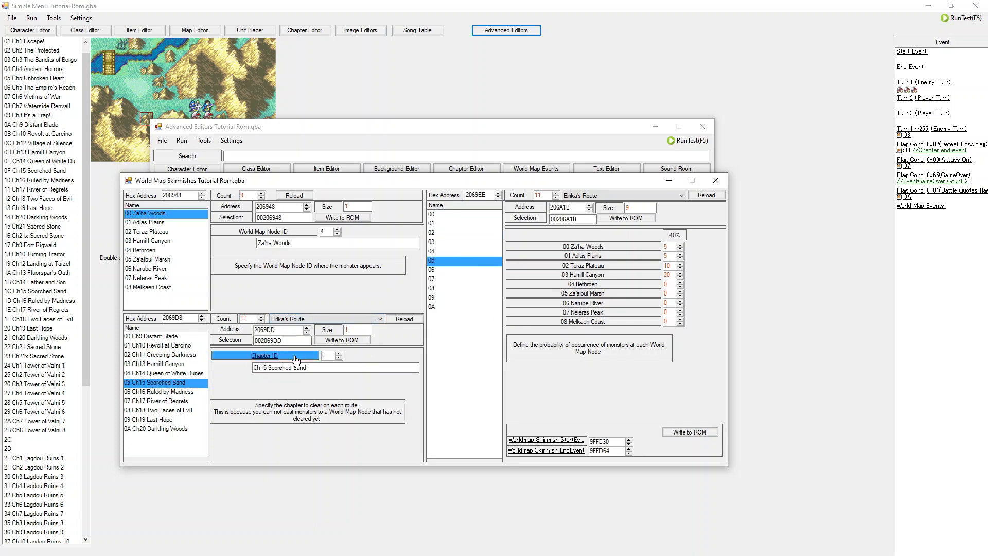
{"action": "scroll", "coordinate": [375, 323], "scroll_direction": "down", "scroll_amount": 1}
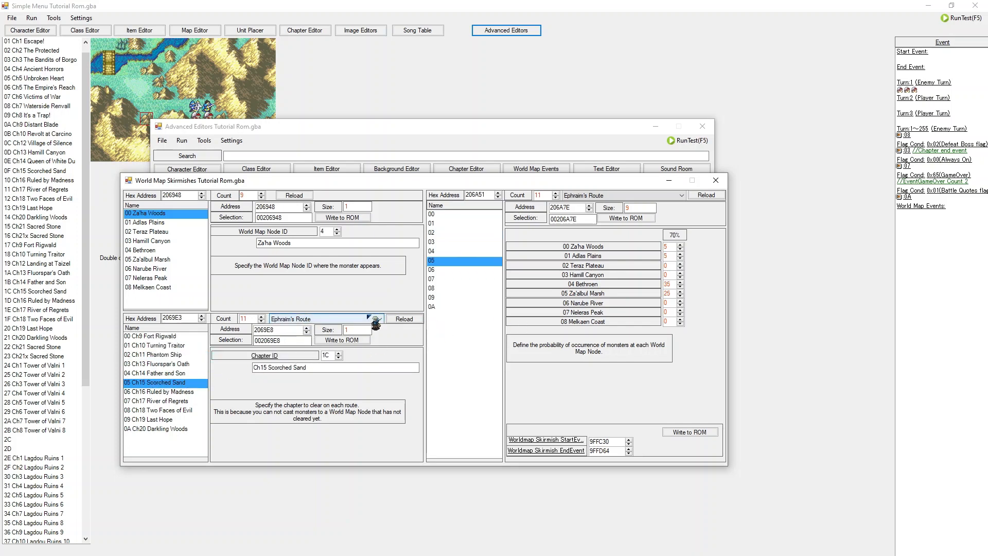
{"action": "scroll", "coordinate": [363, 321], "scroll_direction": "up", "scroll_amount": 1}
Step: Inspect the Worldmap Skirmish start event script, then close it and the World Map Skirmishes editor
{"action": "left_click", "coordinate": [557, 441]}
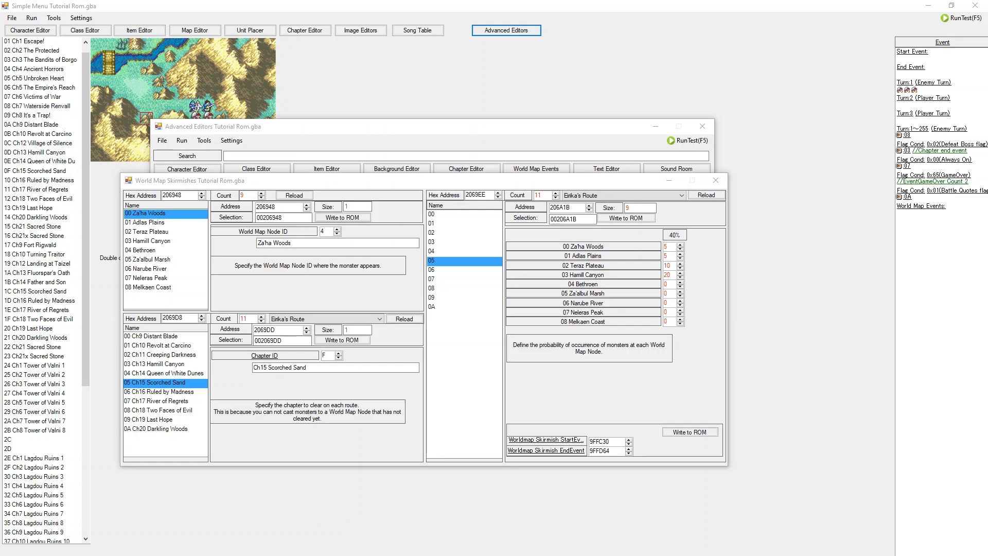
{"action": "left_click_drag", "start_coordinate": [277, 201], "coordinate": [476, 182]}
{"action": "scroll", "coordinate": [405, 274], "scroll_direction": "down", "scroll_amount": 5}
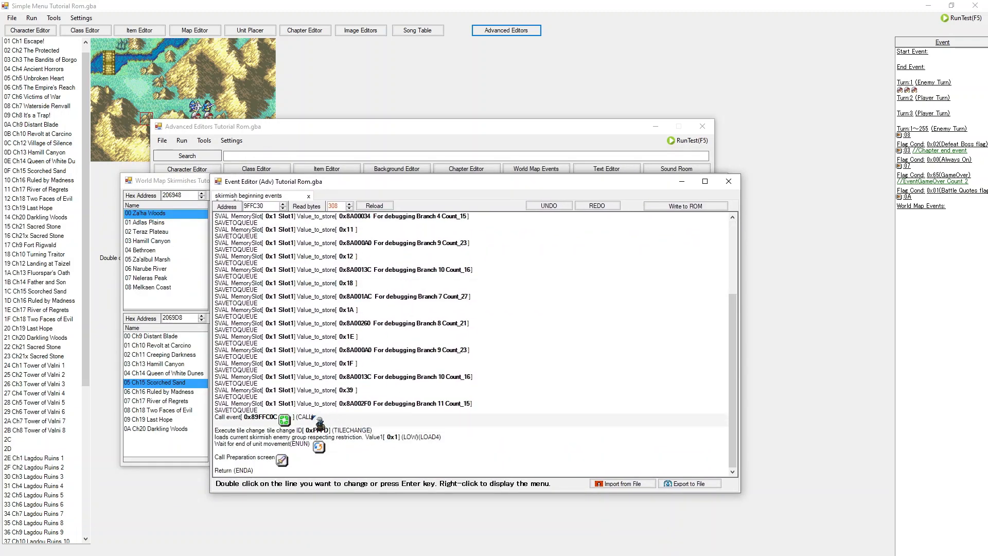
{"action": "left_click", "coordinate": [737, 185]}
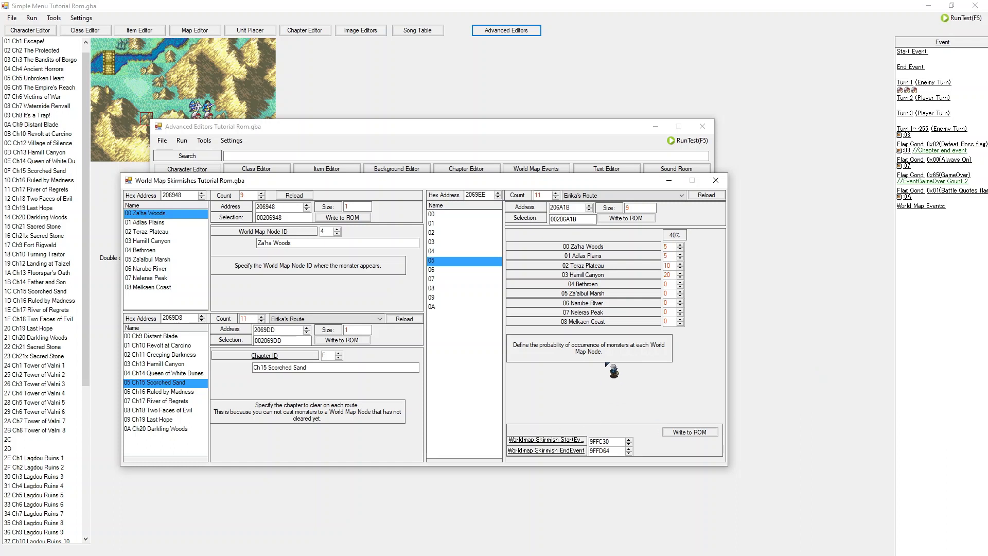
{"action": "scroll", "coordinate": [671, 195], "scroll_direction": "down", "scroll_amount": 1}
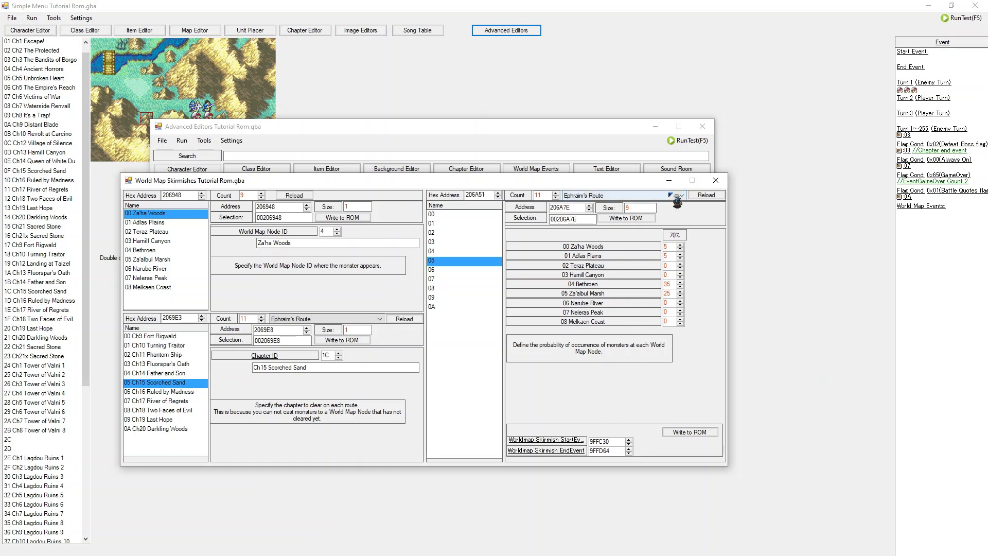
{"action": "scroll", "coordinate": [671, 195], "scroll_direction": "up", "scroll_amount": 1}
{"action": "left_click", "coordinate": [716, 180]}
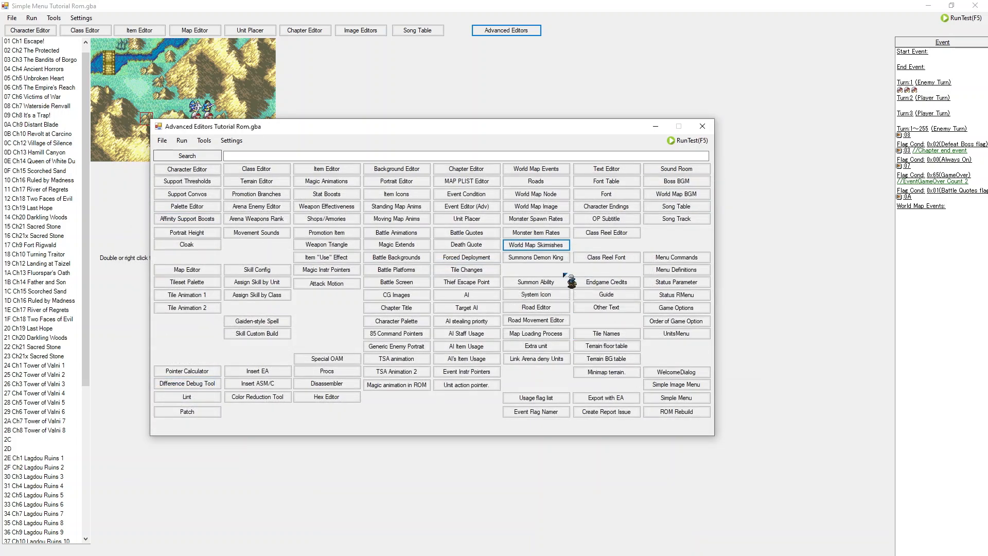
Step: Open the Road Movement Editor alongside the Roads editor
{"action": "left_click", "coordinate": [550, 321]}
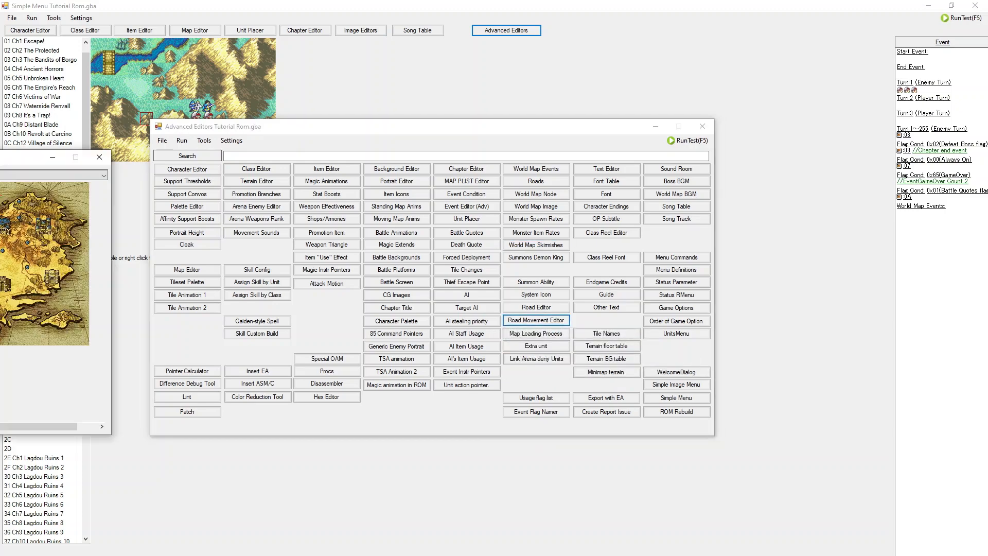
{"action": "left_click_drag", "start_coordinate": [748, 166], "coordinate": [553, 235]}
{"action": "left_click", "coordinate": [538, 181]}
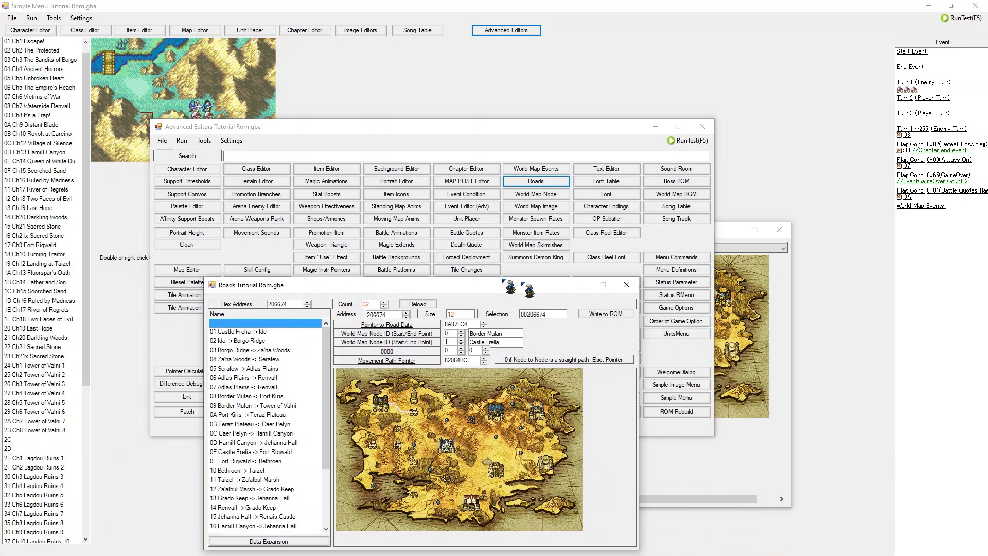
{"action": "left_click", "coordinate": [755, 229]}
{"action": "left_click_drag", "start_coordinate": [652, 231], "coordinate": [844, 262]}
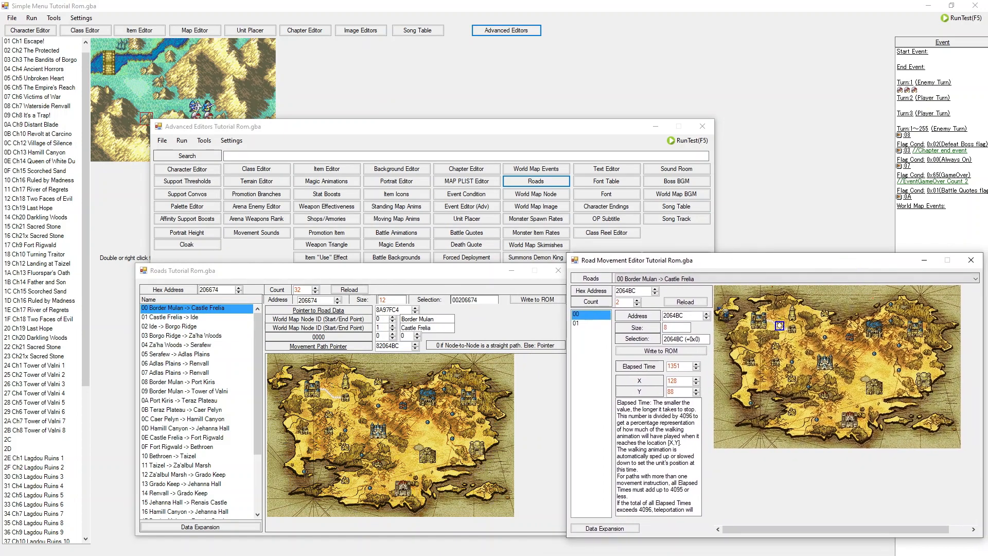
Step: Review movement entries for different roads in the Road Movement Editor, then close both road editors
{"action": "left_click", "coordinate": [592, 324]}
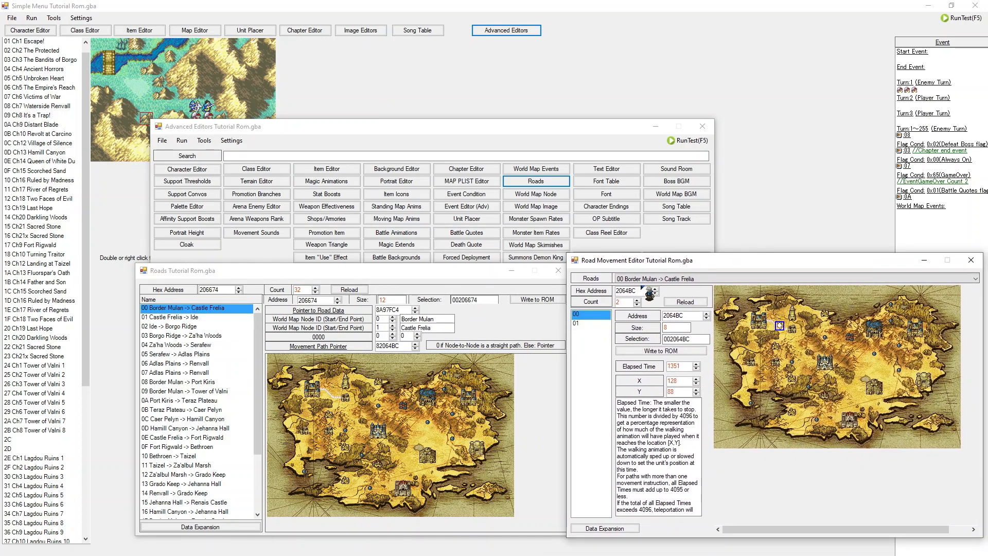
{"action": "scroll", "coordinate": [655, 281], "scroll_direction": "down", "scroll_amount": 3}
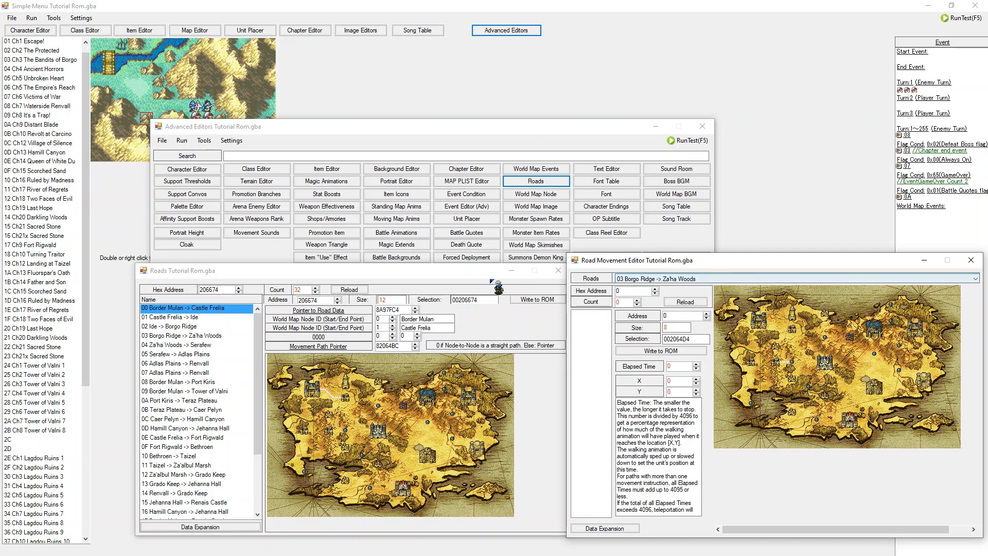
{"action": "left_click_drag", "start_coordinate": [407, 276], "coordinate": [404, 262]}
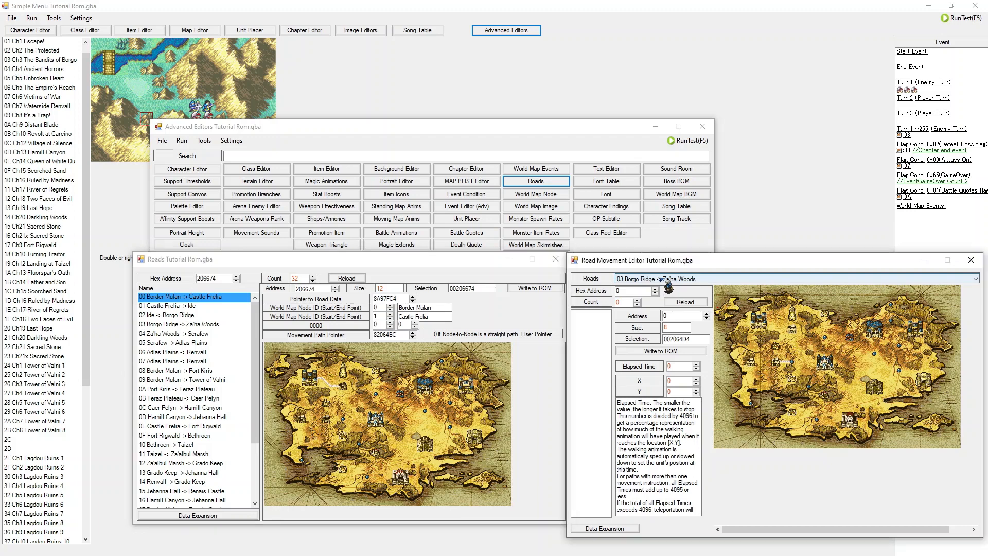
{"action": "left_click", "coordinate": [662, 280]}
{"action": "left_click", "coordinate": [667, 301]}
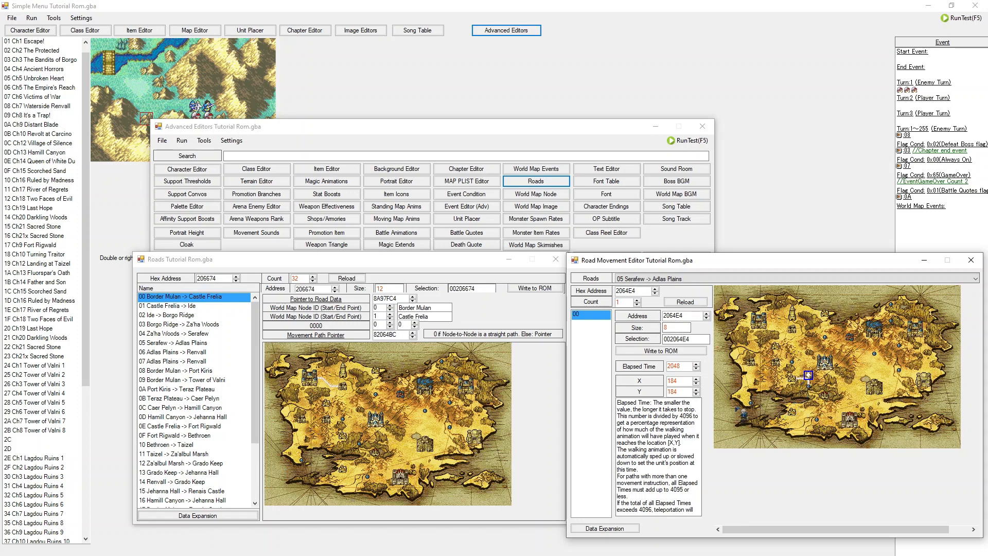
{"action": "left_click", "coordinate": [972, 260]}
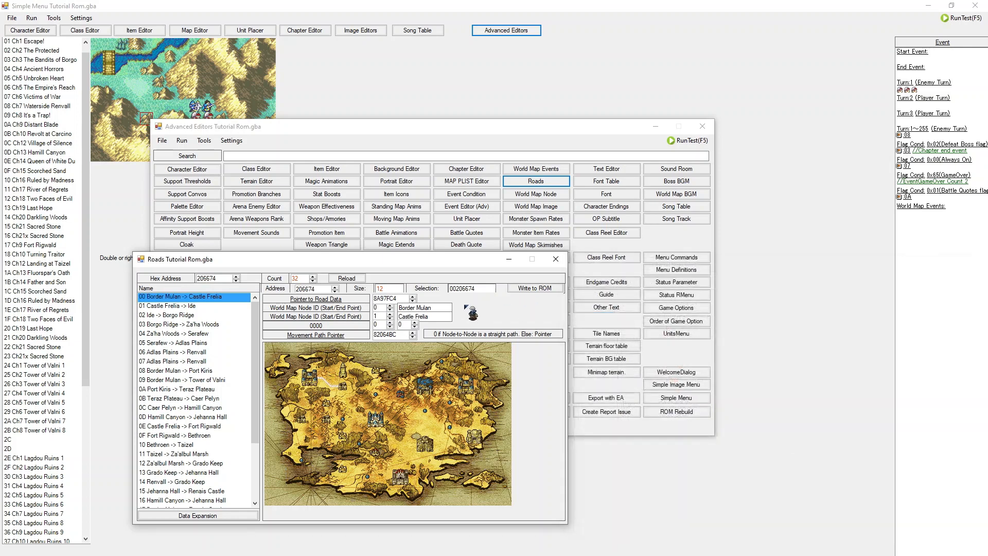
{"action": "left_click", "coordinate": [555, 259]}
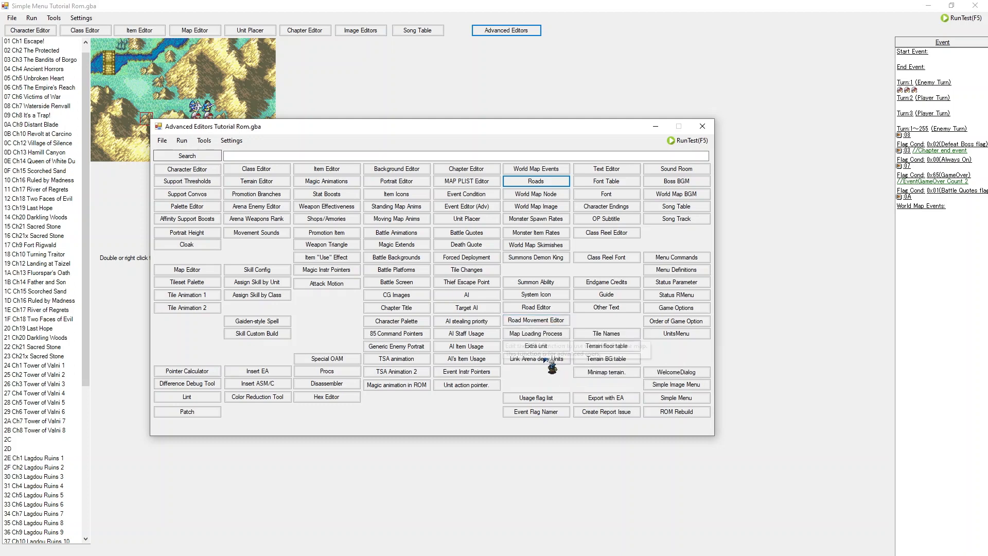
Step: Open the Map Loading Process editor and review each chapter's world map loading setting, then close it
{"action": "left_click", "coordinate": [546, 333]}
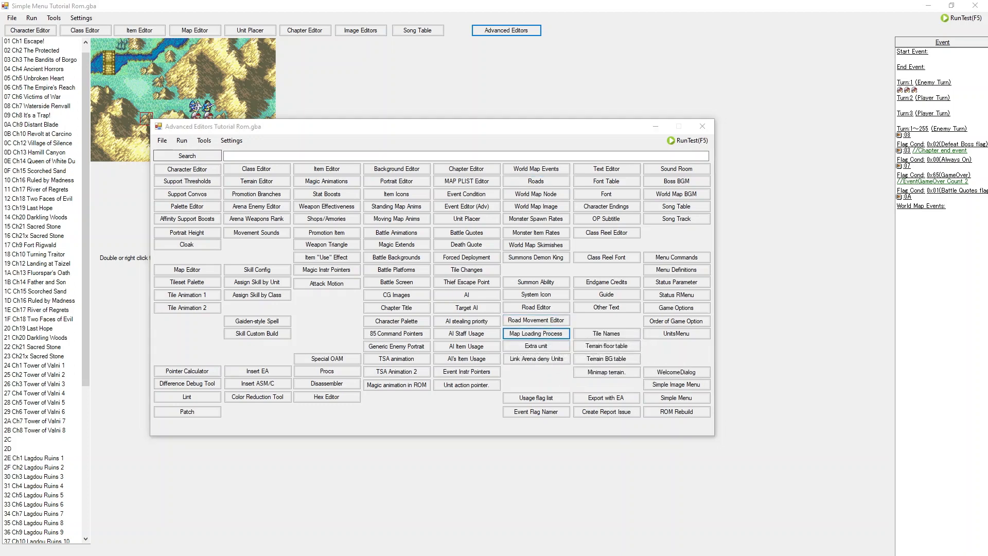
{"action": "left_click_drag", "start_coordinate": [0, 177], "coordinate": [480, 178]}
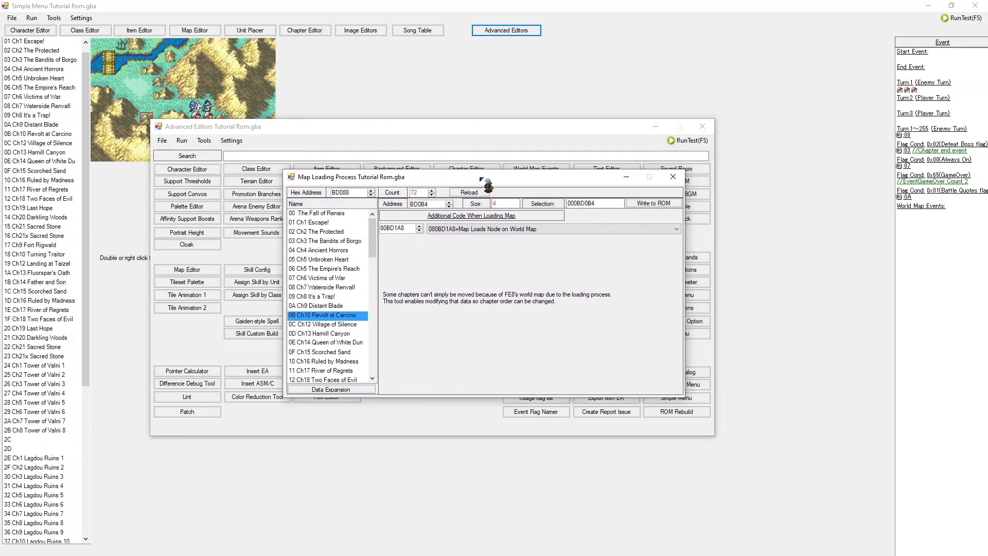
{"action": "left_click", "coordinate": [342, 260]}
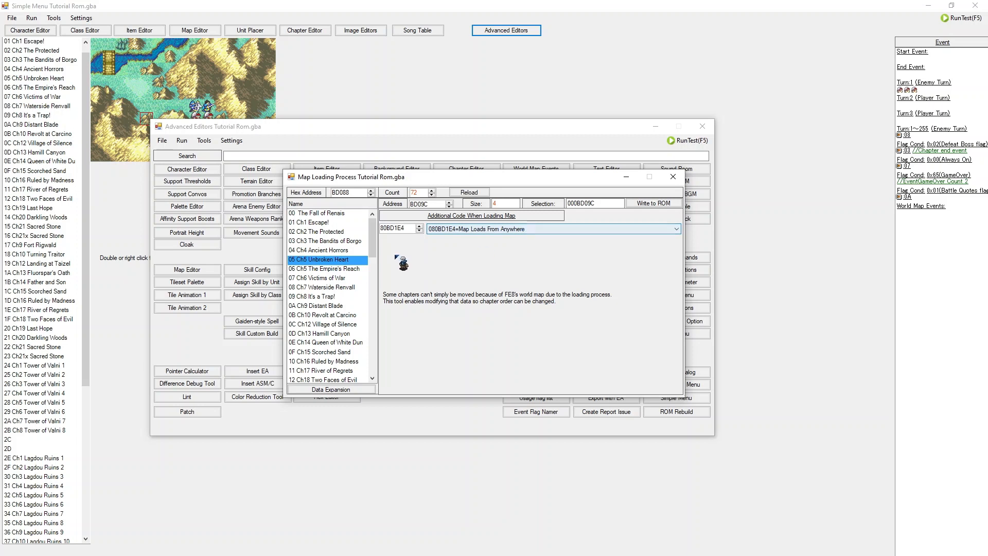
{"action": "left_click", "coordinate": [350, 232]}
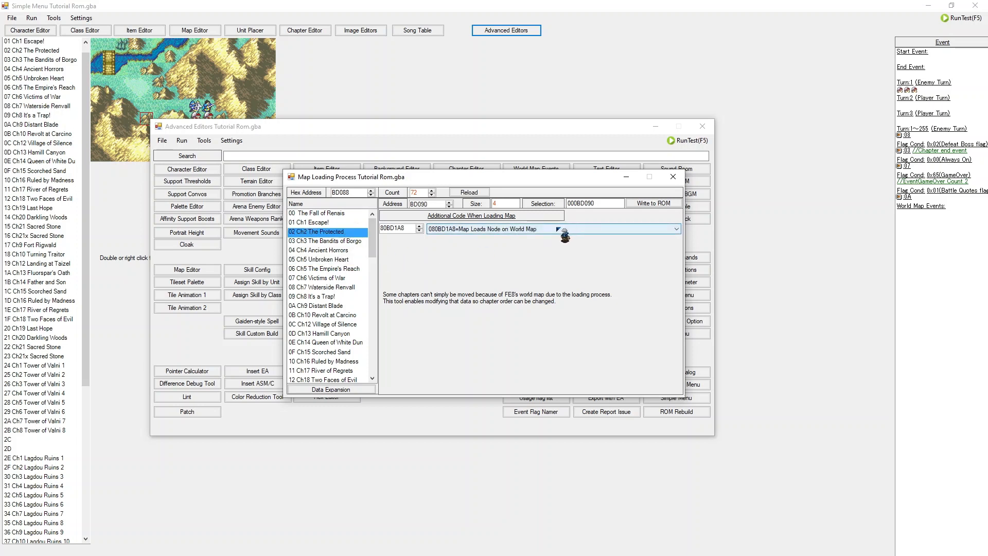
{"action": "left_click", "coordinate": [313, 241]}
{"action": "left_click", "coordinate": [317, 252]}
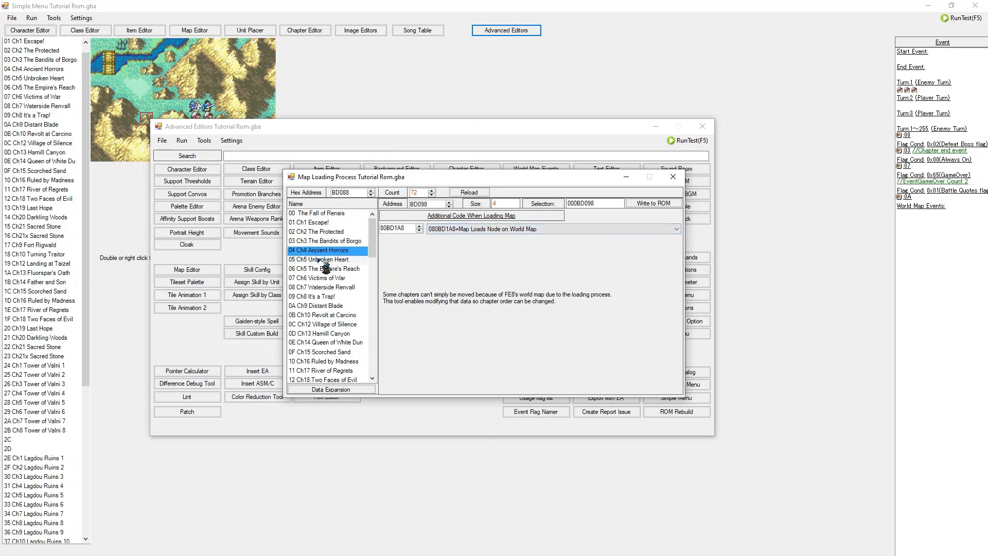
{"action": "left_click", "coordinate": [335, 258]}
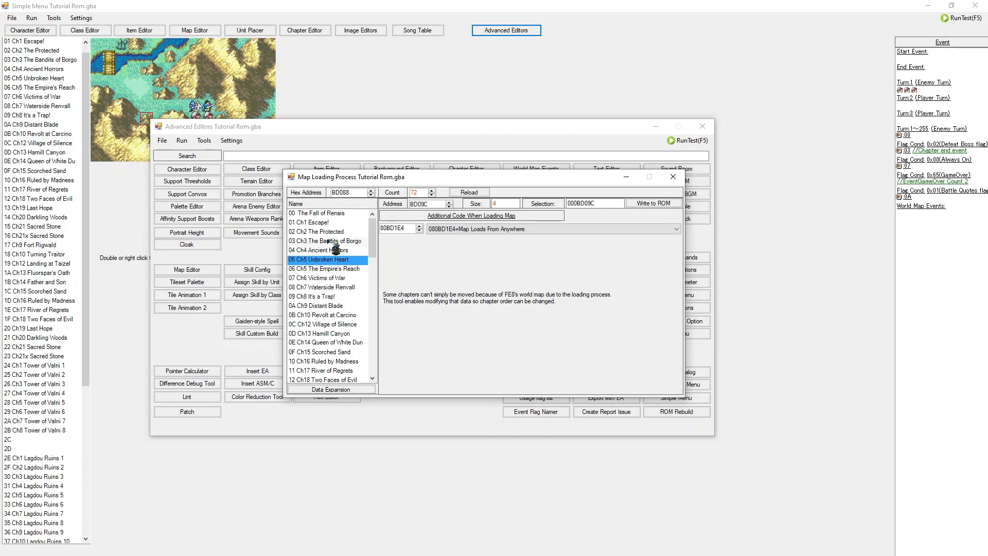
{"action": "left_click", "coordinate": [351, 212]}
{"action": "left_click", "coordinate": [343, 223]}
{"action": "left_click", "coordinate": [333, 243]}
{"action": "left_click", "coordinate": [340, 231]}
{"action": "left_click", "coordinate": [340, 213]}
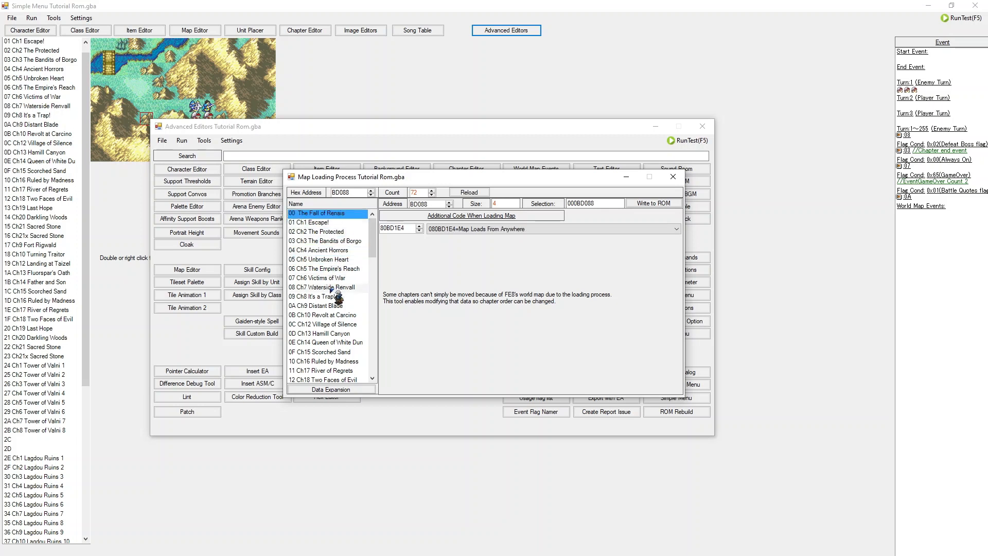
{"action": "left_click", "coordinate": [339, 269]}
{"action": "left_click", "coordinate": [338, 260]}
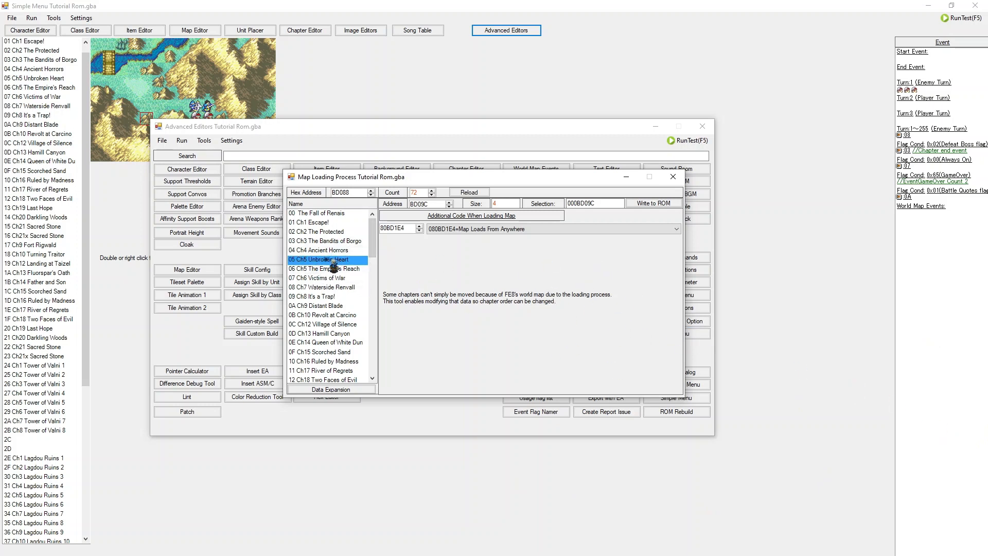
{"action": "left_click", "coordinate": [673, 177]}
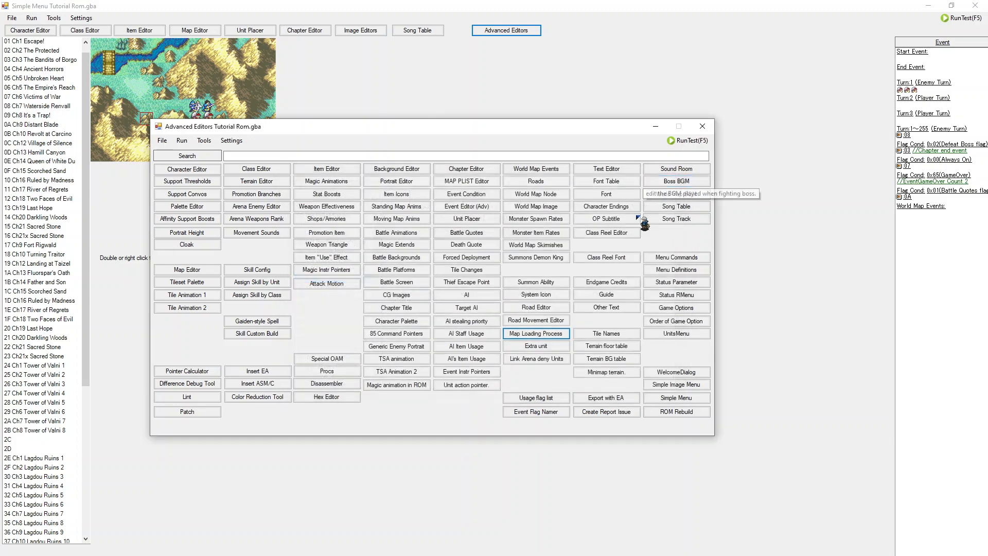
Step: Open the Road Editor briefly, then open the Minimap terrain editor
{"action": "left_click", "coordinate": [543, 308]}
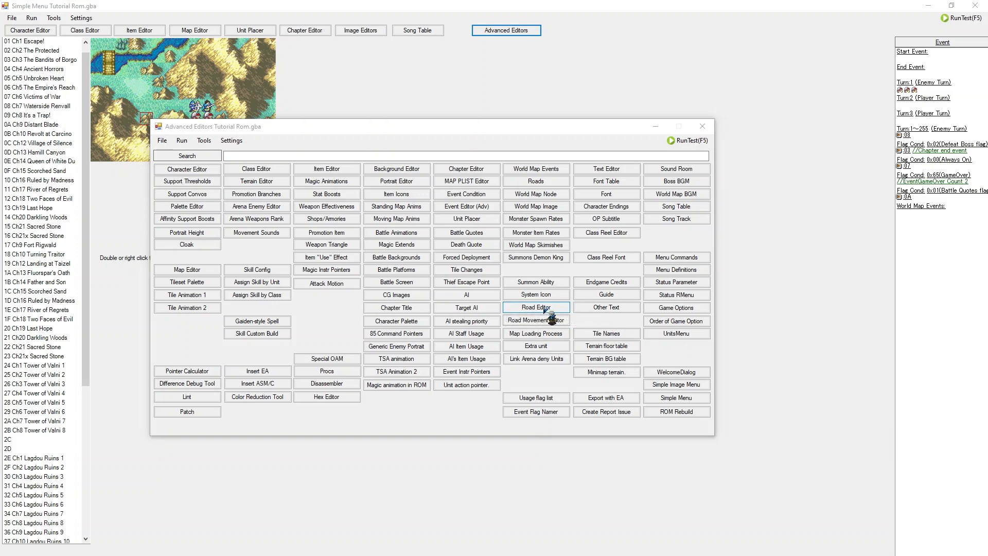
{"action": "left_click_drag", "start_coordinate": [696, 194], "coordinate": [539, 404]}
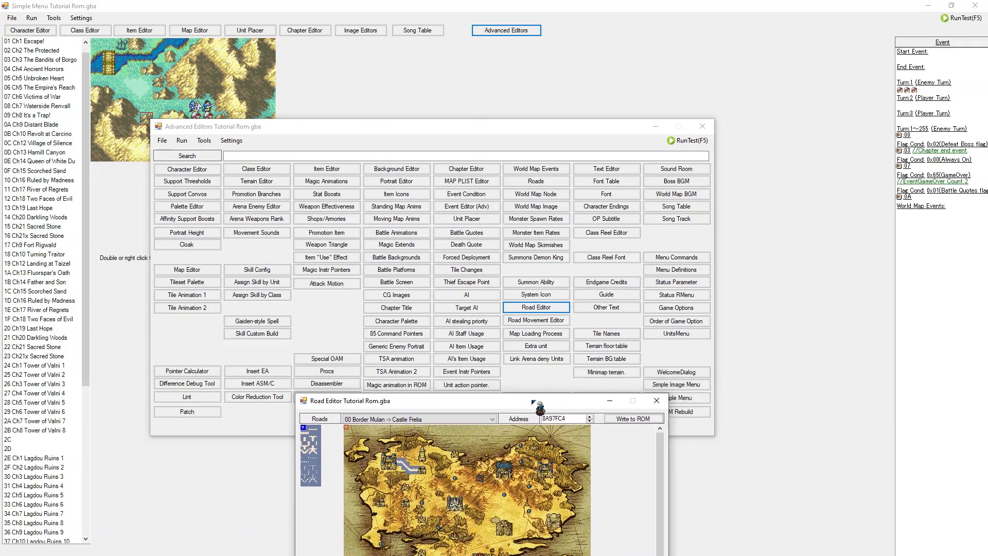
{"action": "left_click", "coordinate": [657, 401]}
{"action": "left_click", "coordinate": [606, 375]}
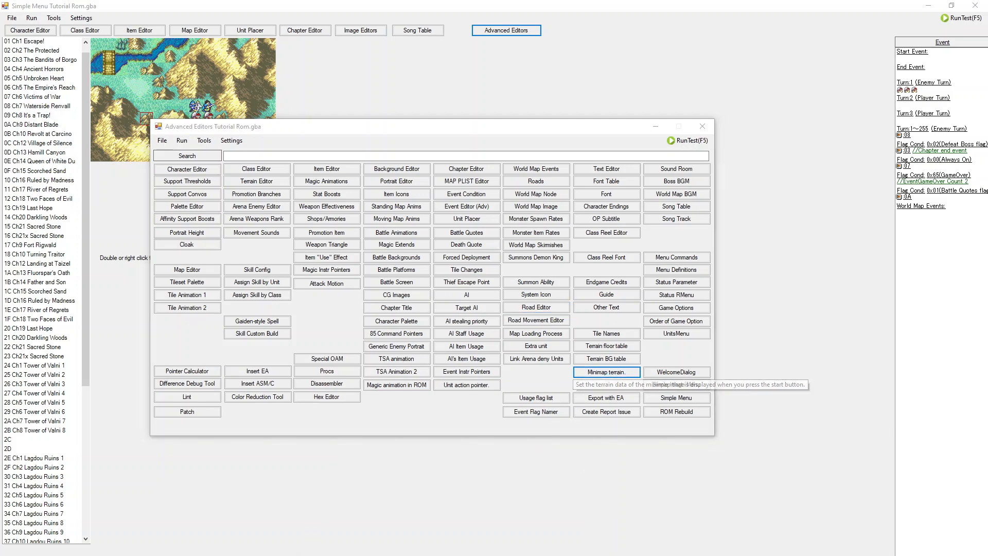